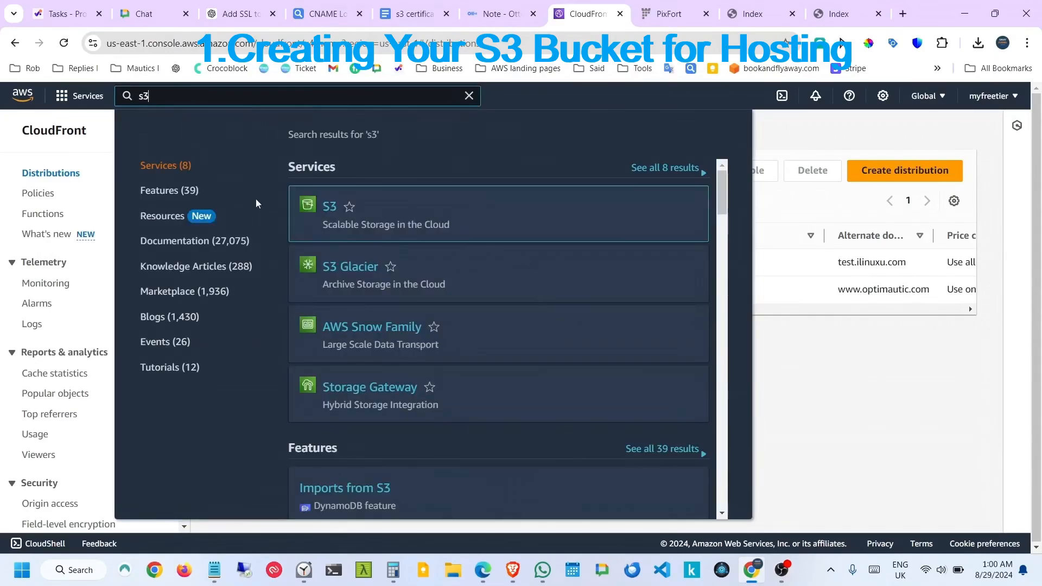
Open the S3 service and start creating a new general purpose bucket.
click(329, 211)
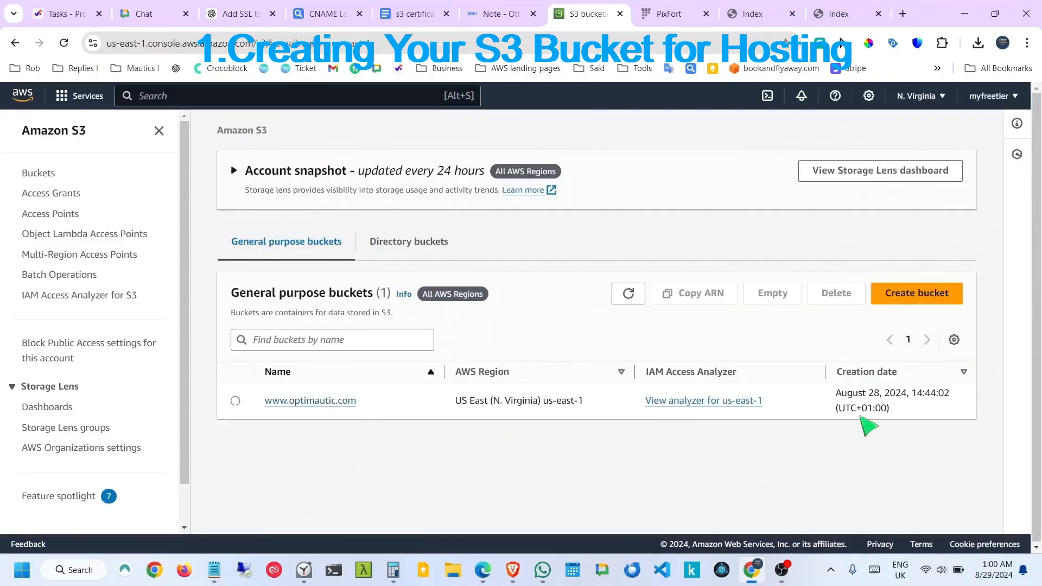
click(924, 305)
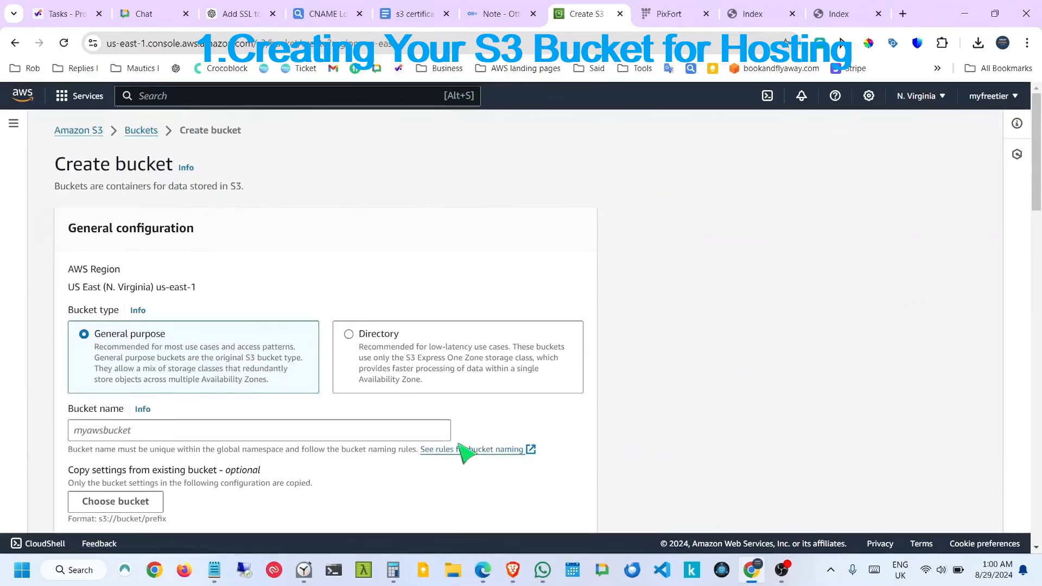
scroll(465, 452, down, 3)
Name the new bucket mautic.ilinuxu.com, copying the name from the Notepad notes.
click(129, 249)
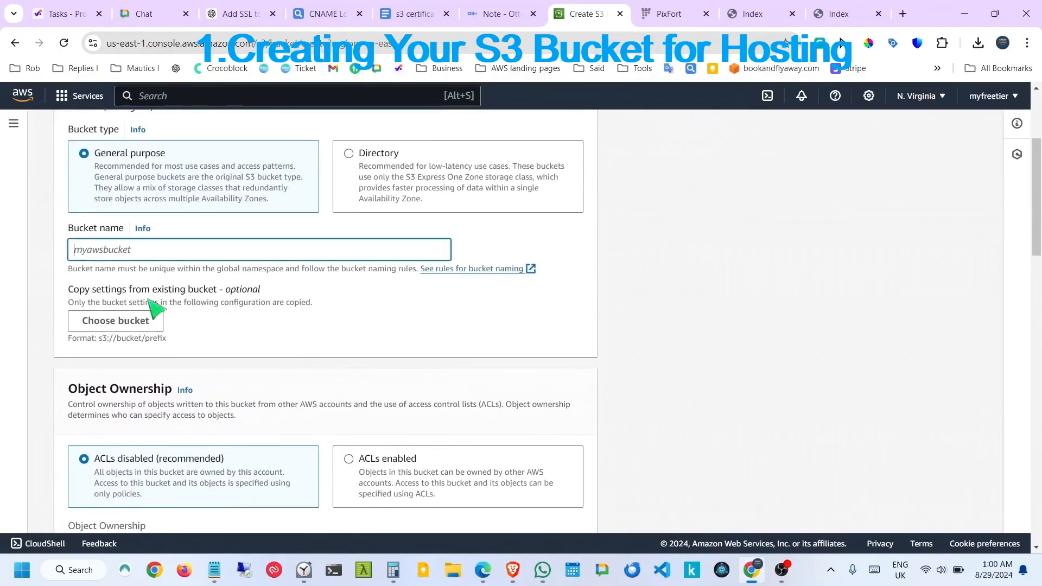
click(212, 577)
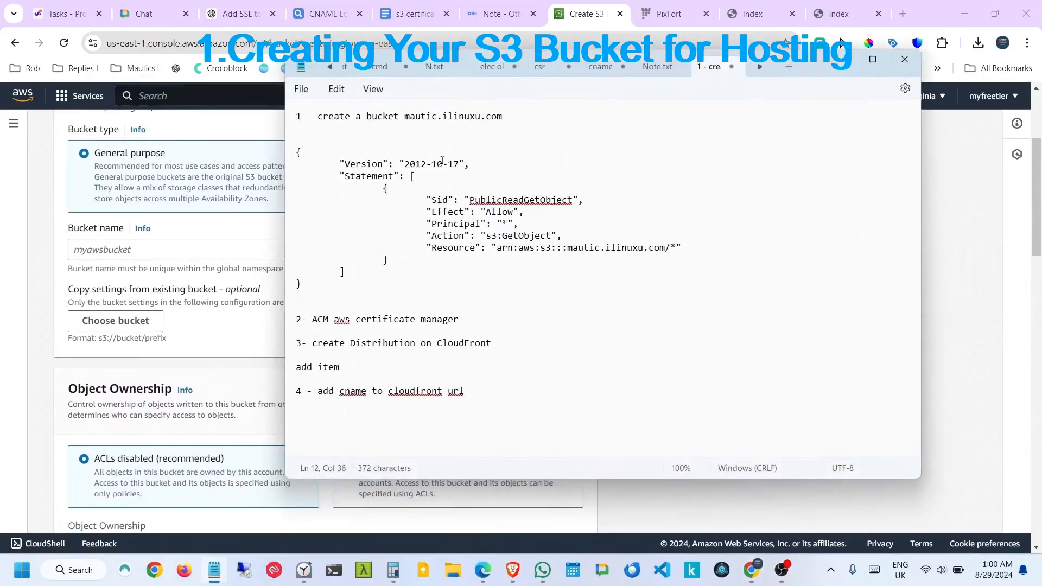
drag(404, 116, 505, 122)
key(ctrl+c)
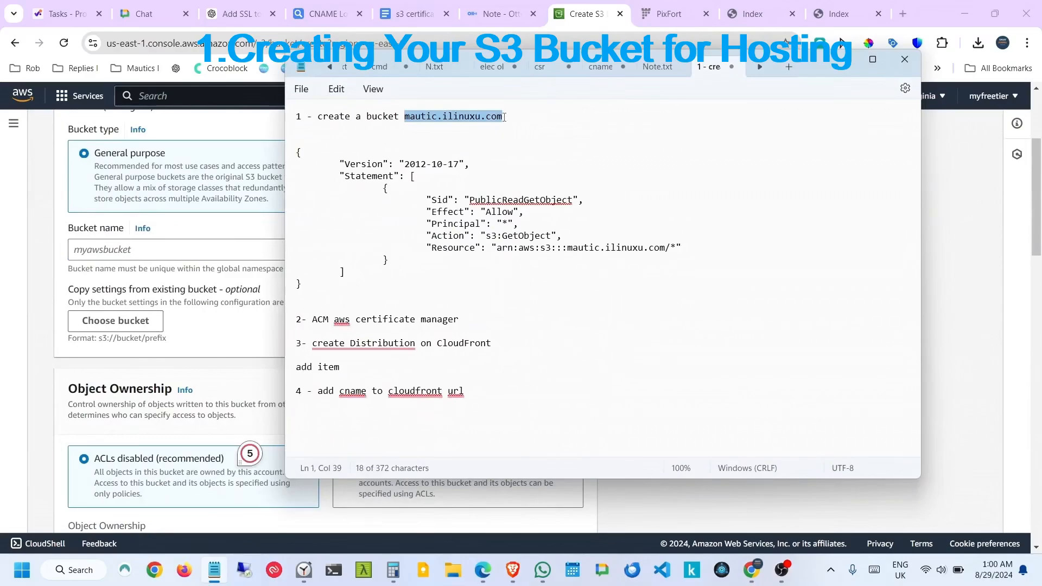
click(101, 251)
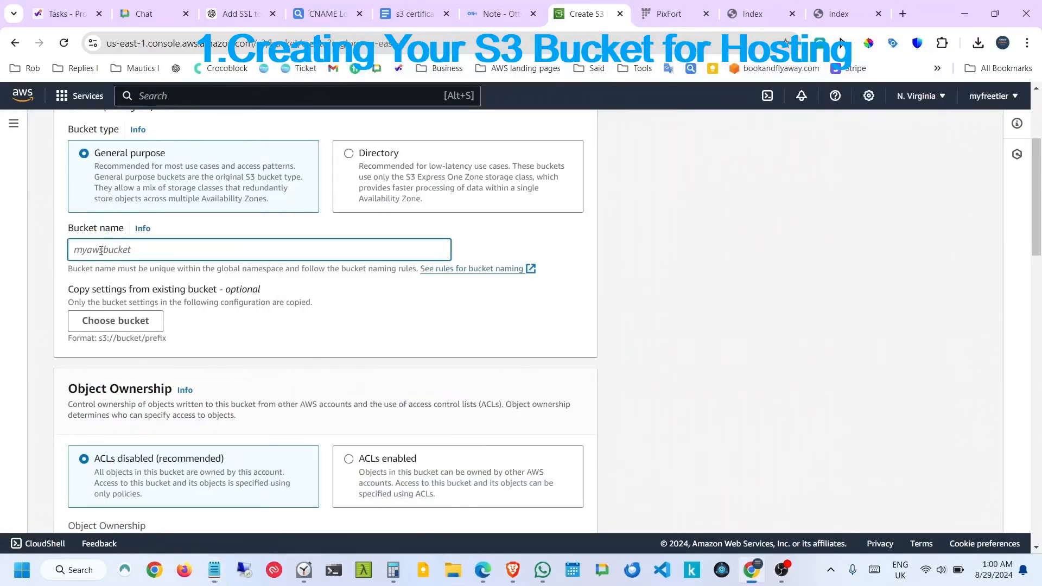
key(ctrl+v)
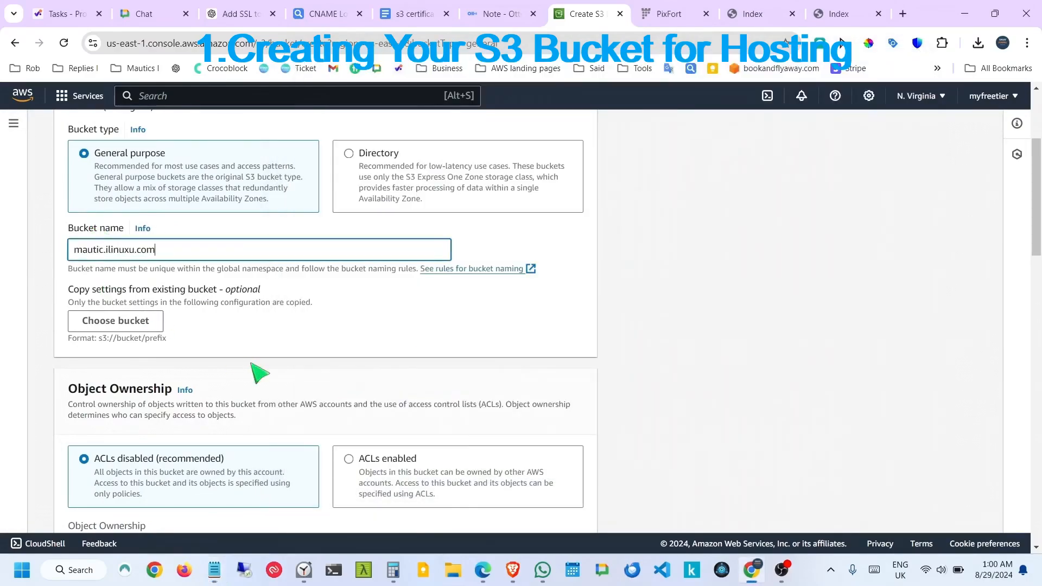
Turn off Block all public access for the new bucket and acknowledge that its objects may become public.
scroll(259, 373, down, 3)
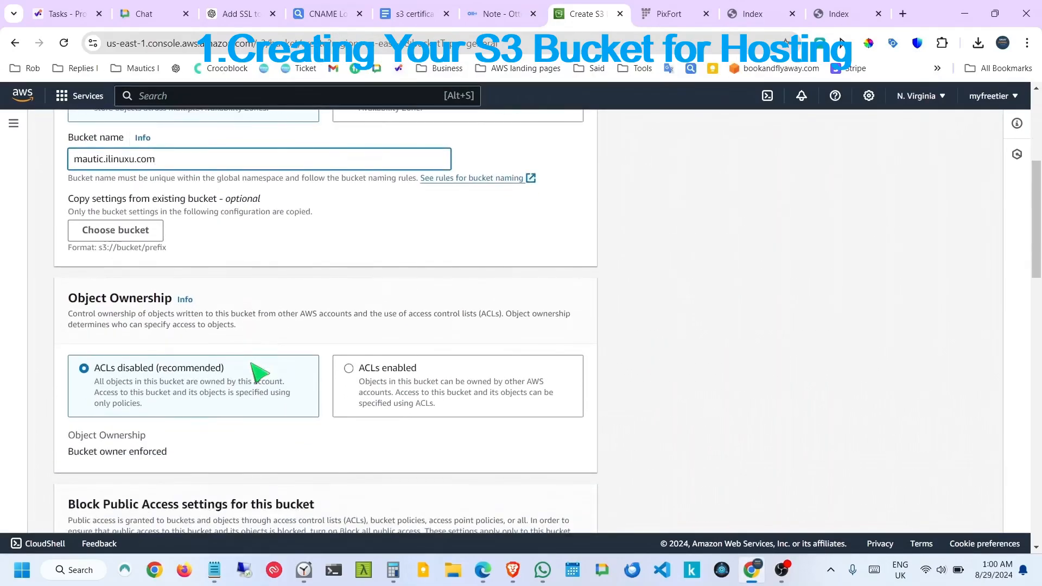
scroll(251, 364, down, 4)
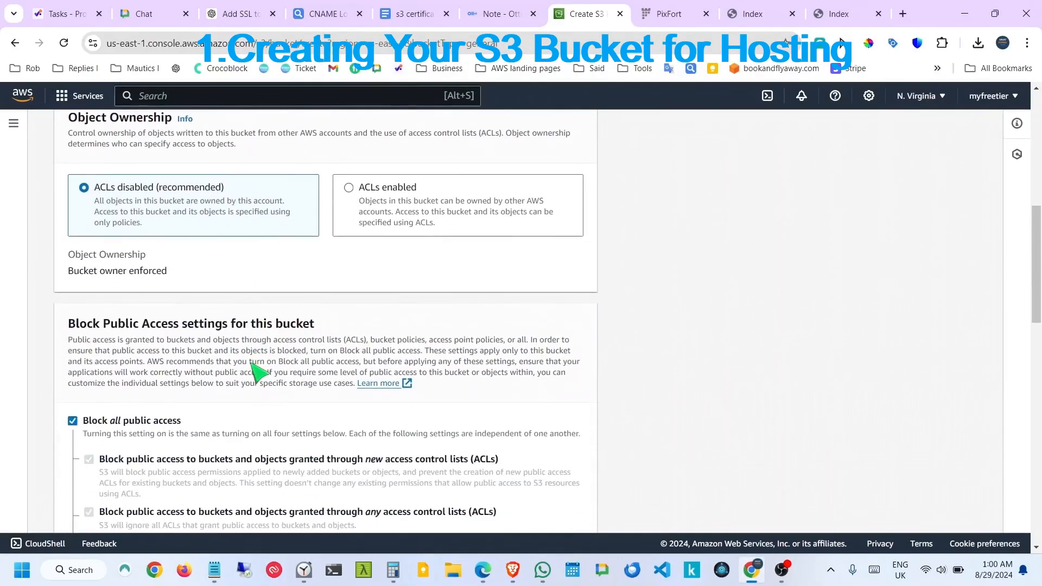
click(73, 286)
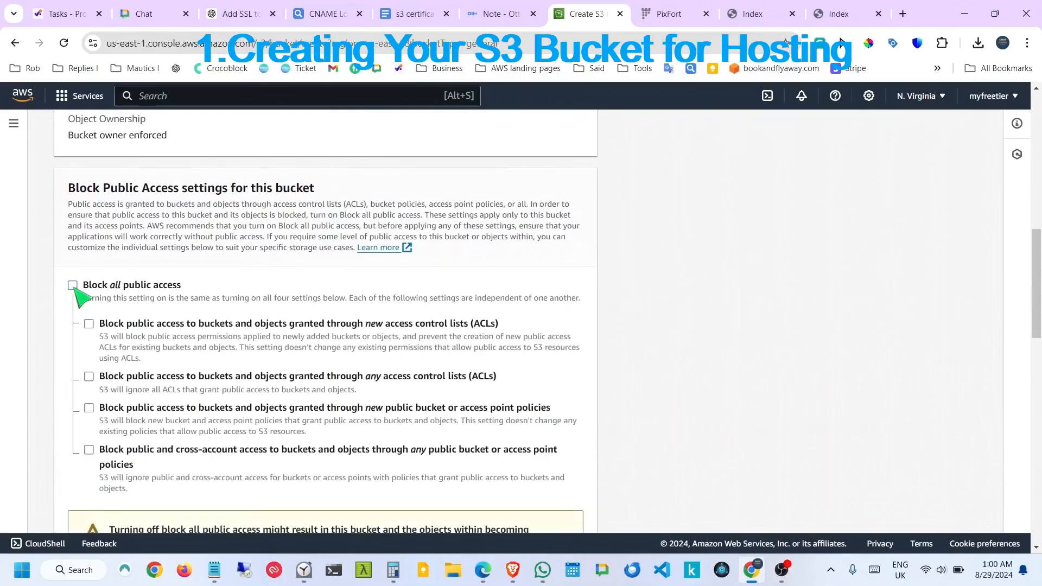
scroll(114, 347, down, 5)
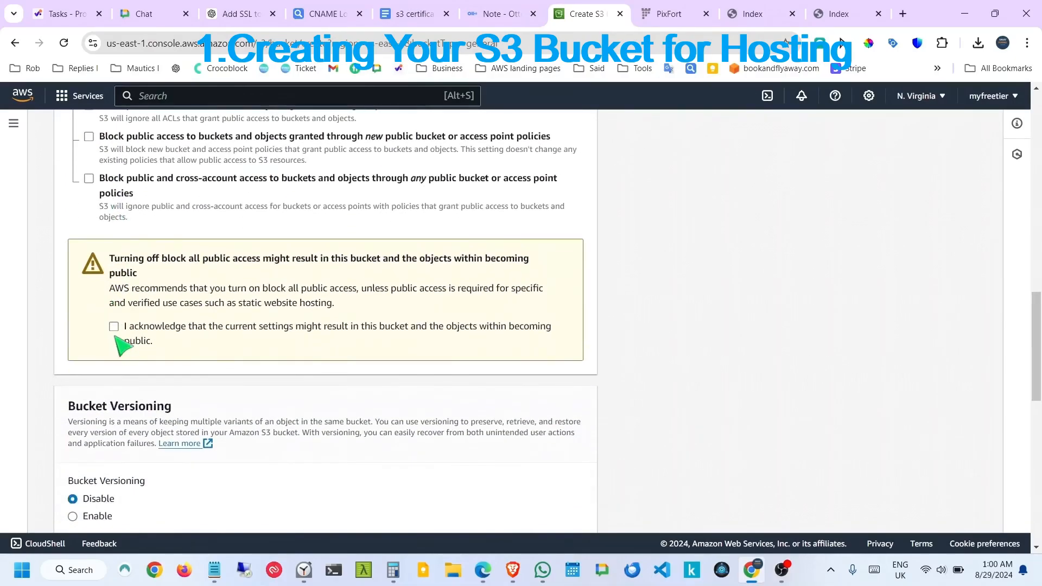
scroll(293, 356, down, 5)
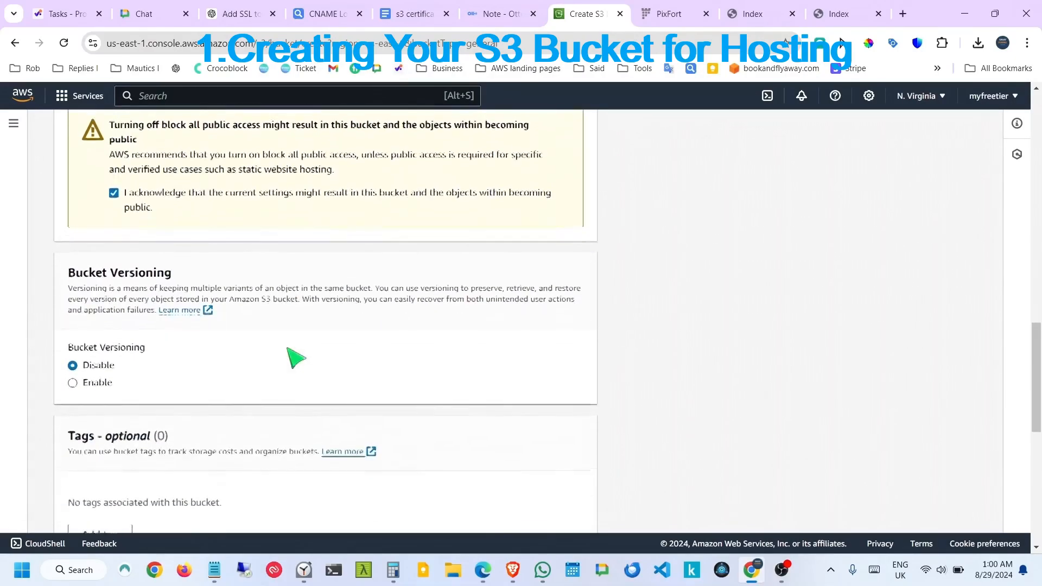
Create the bucket, keeping the default versioning, tags and encryption settings.
scroll(296, 358, down, 5)
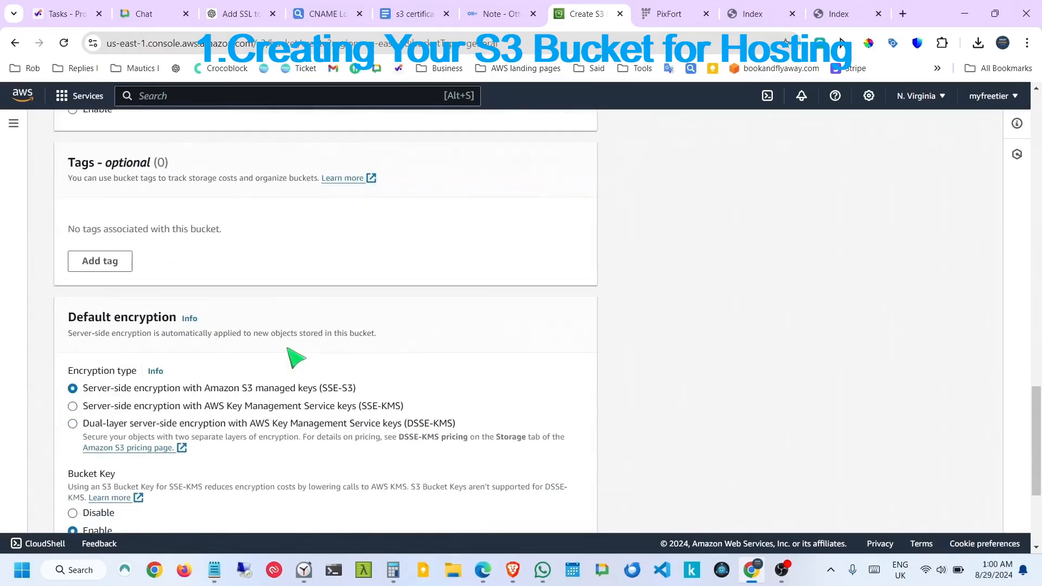
scroll(296, 358, down, 1)
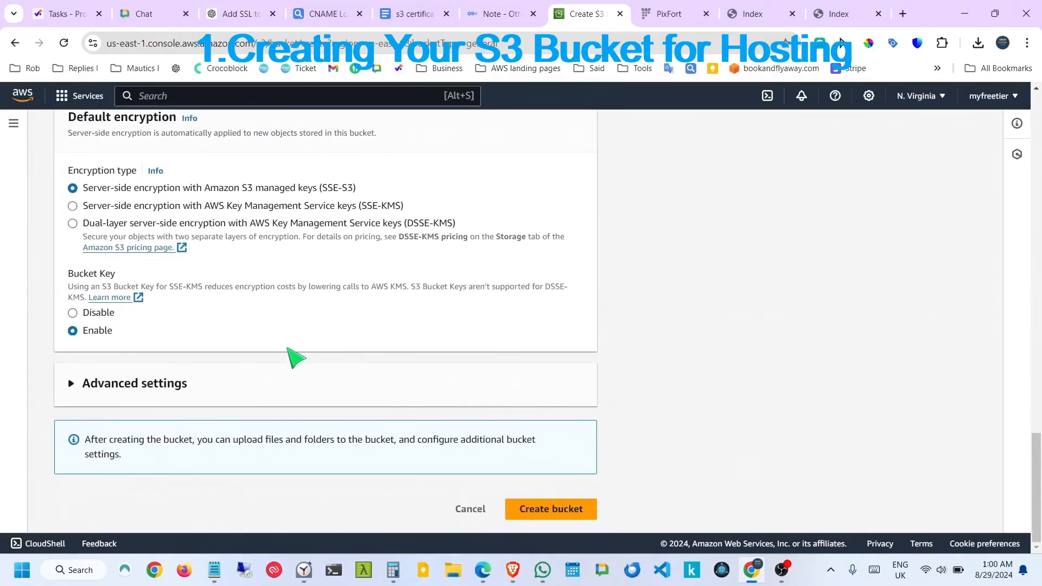
click(558, 509)
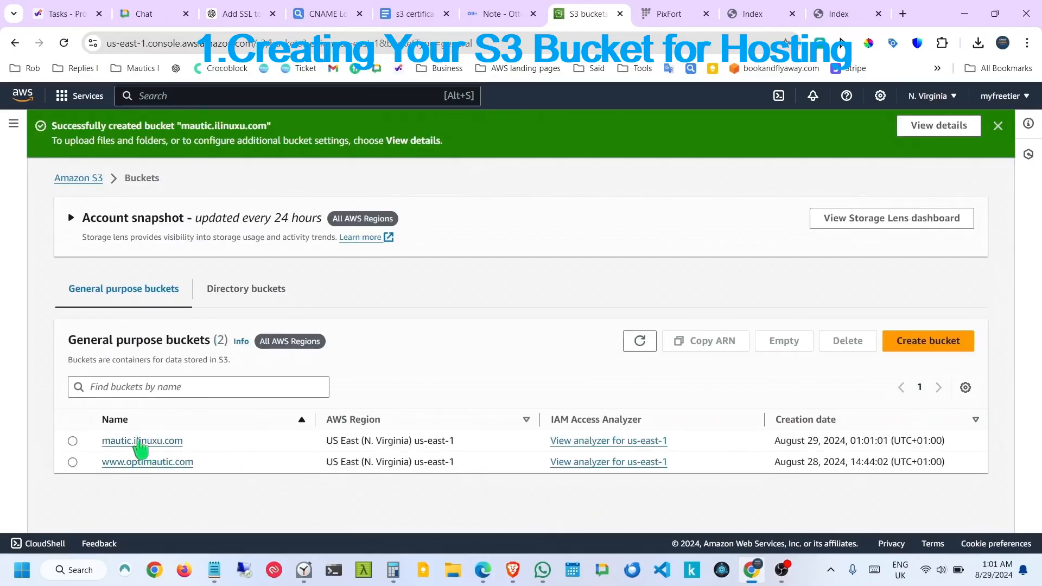
Open the static website hosting settings in the mautic.ilinuxu.com bucket's properties and set hosting to Enable.
click(138, 442)
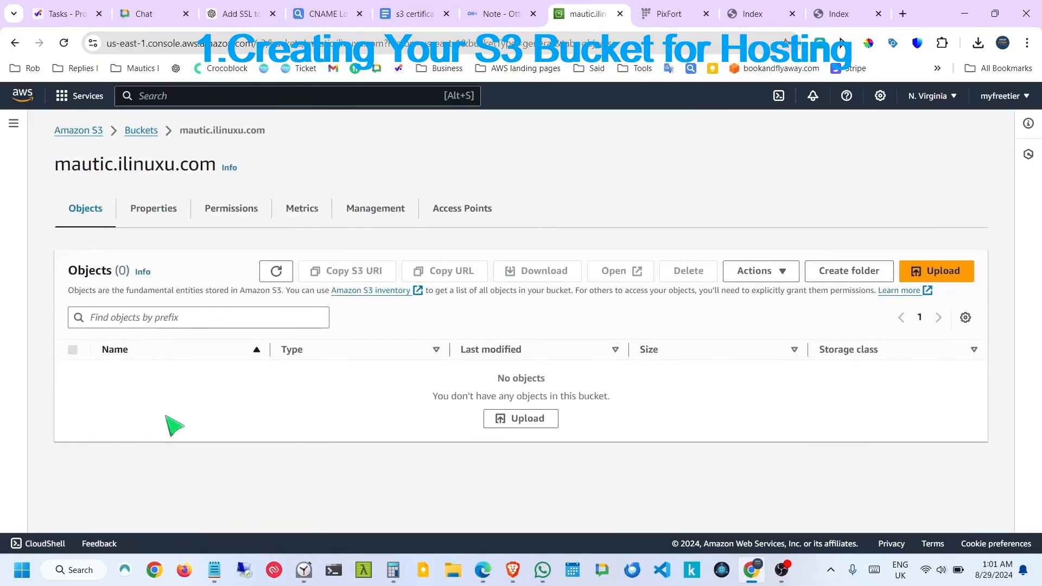
click(173, 209)
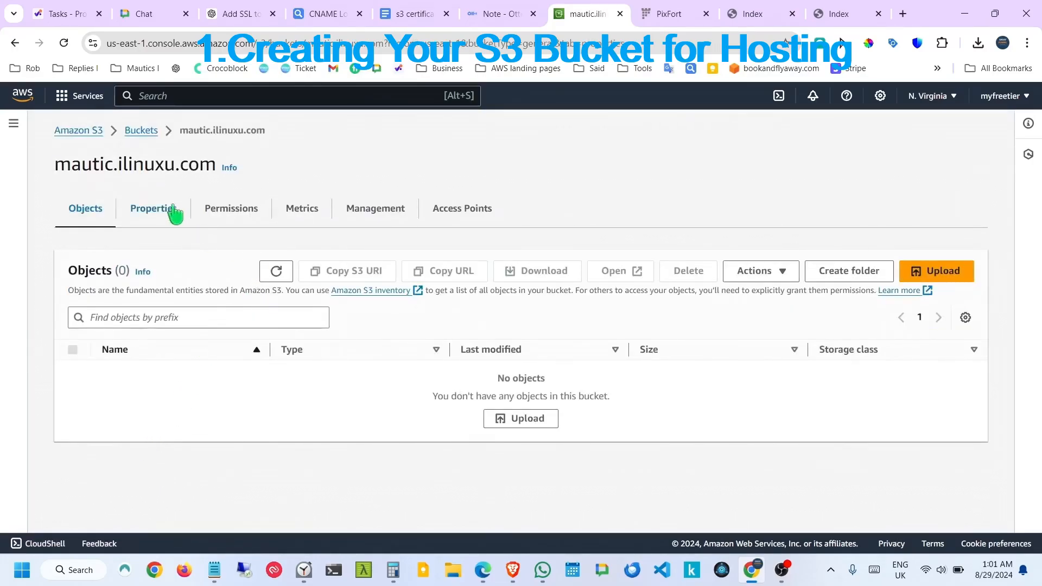
scroll(244, 282, down, 6)
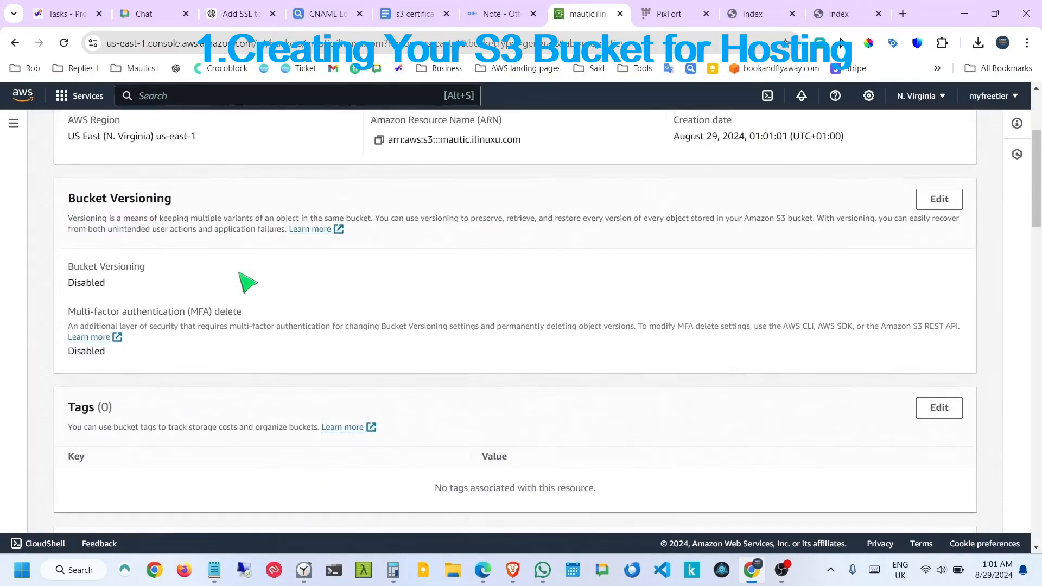
scroll(248, 282, down, 15)
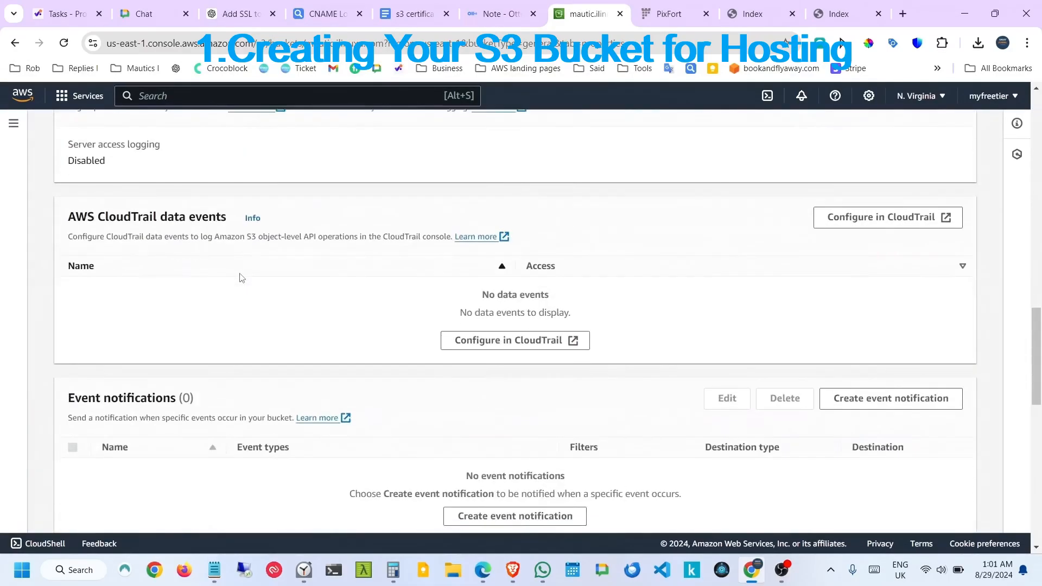
scroll(241, 278, down, 6)
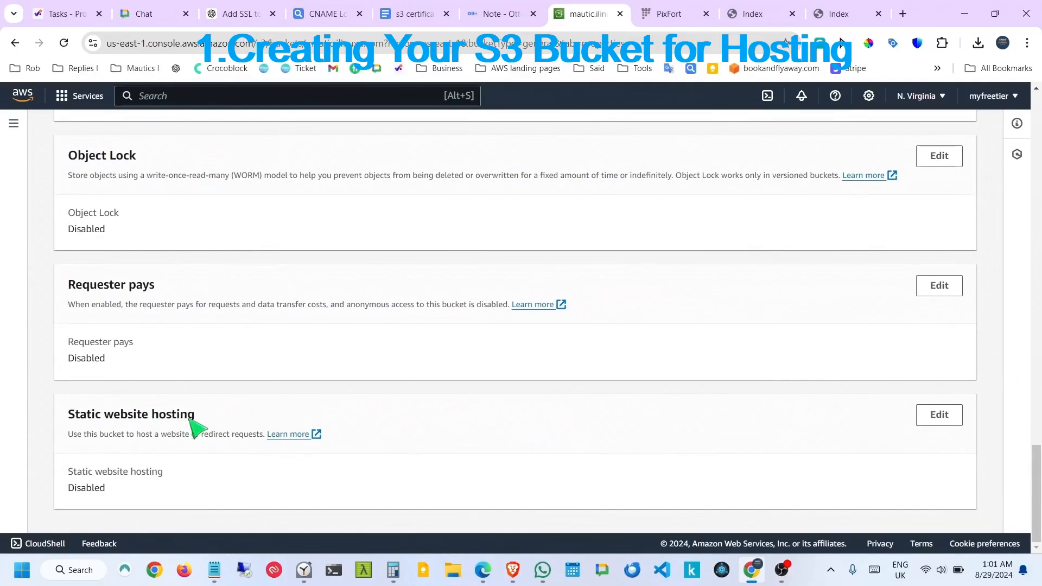
click(940, 415)
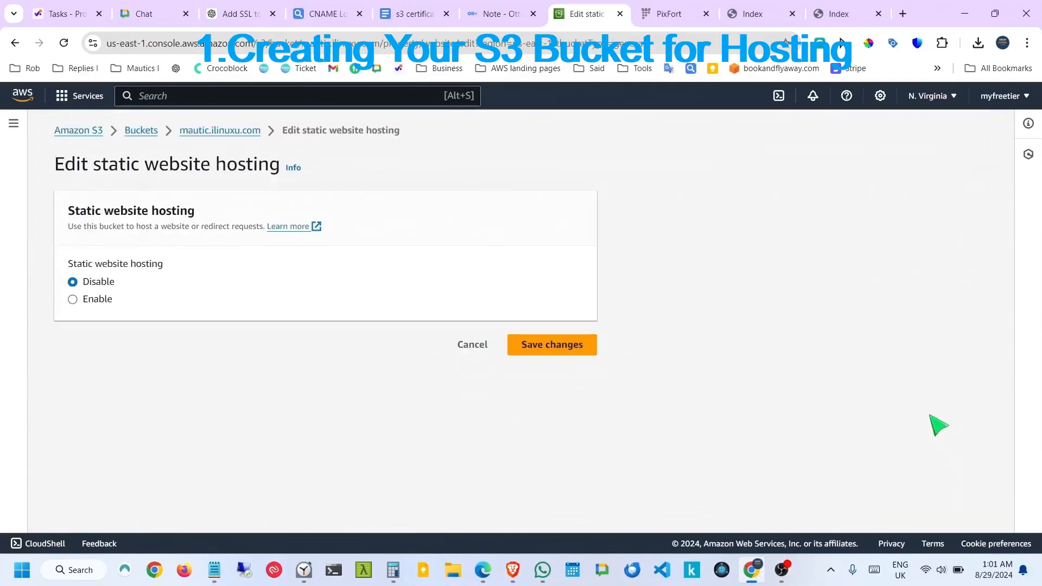
click(73, 299)
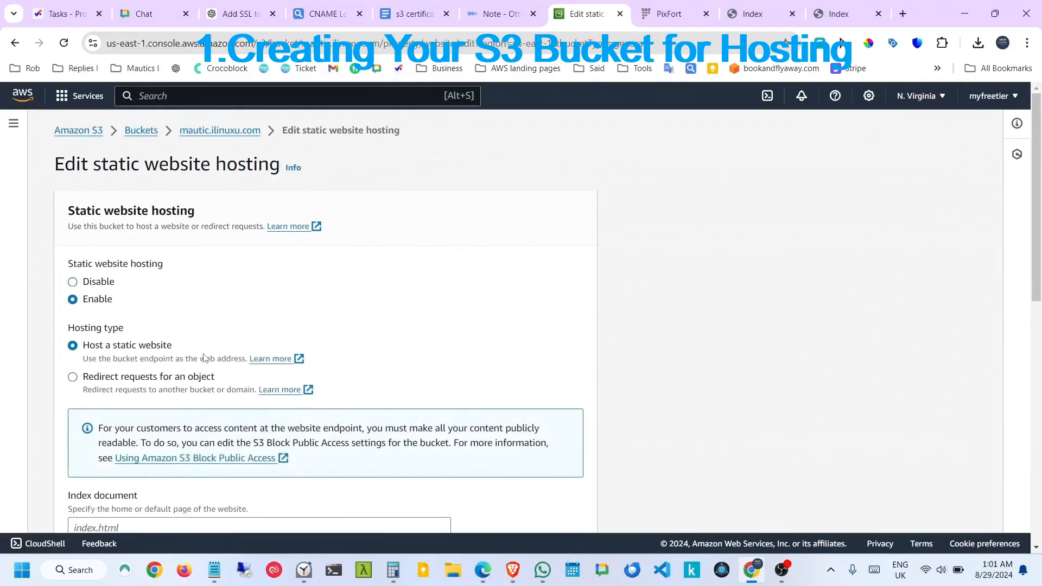
Set the index document to index.html and save the static website hosting changes.
scroll(233, 345, down, 2)
scroll(233, 345, down, 2)
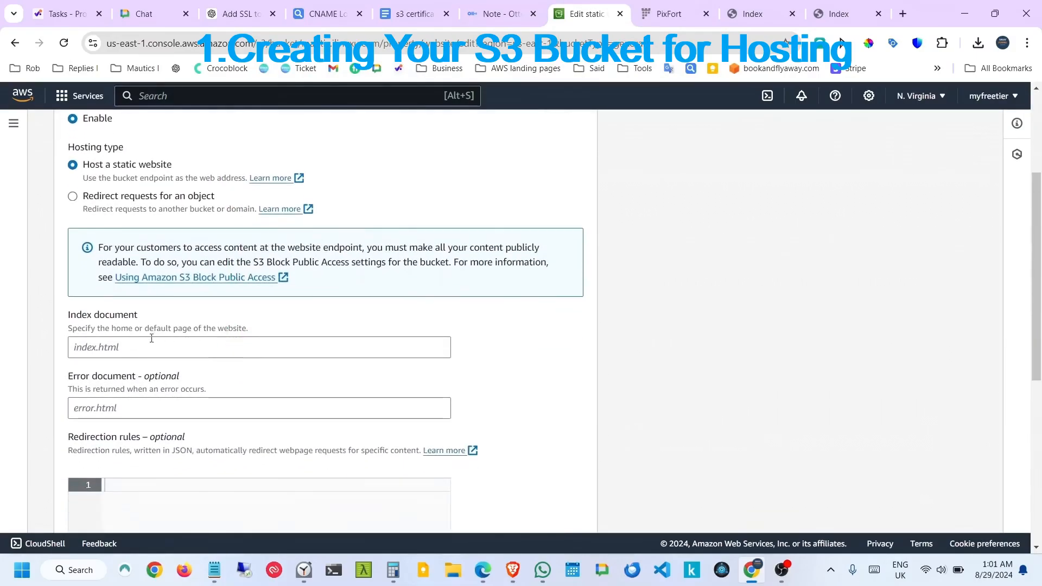
click(113, 342)
text(in)
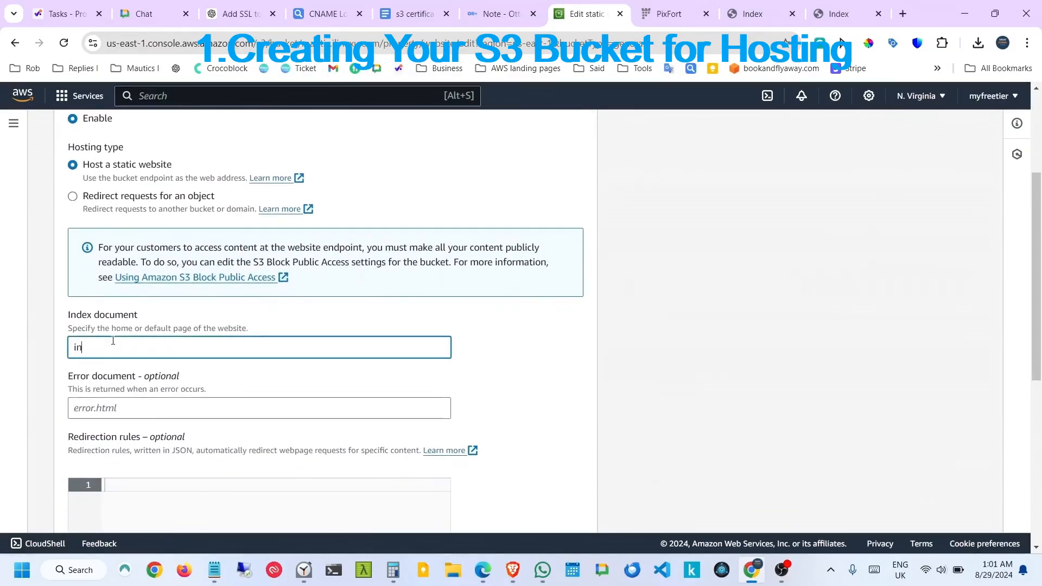
text(dex.html)
scroll(113, 340, down, 8)
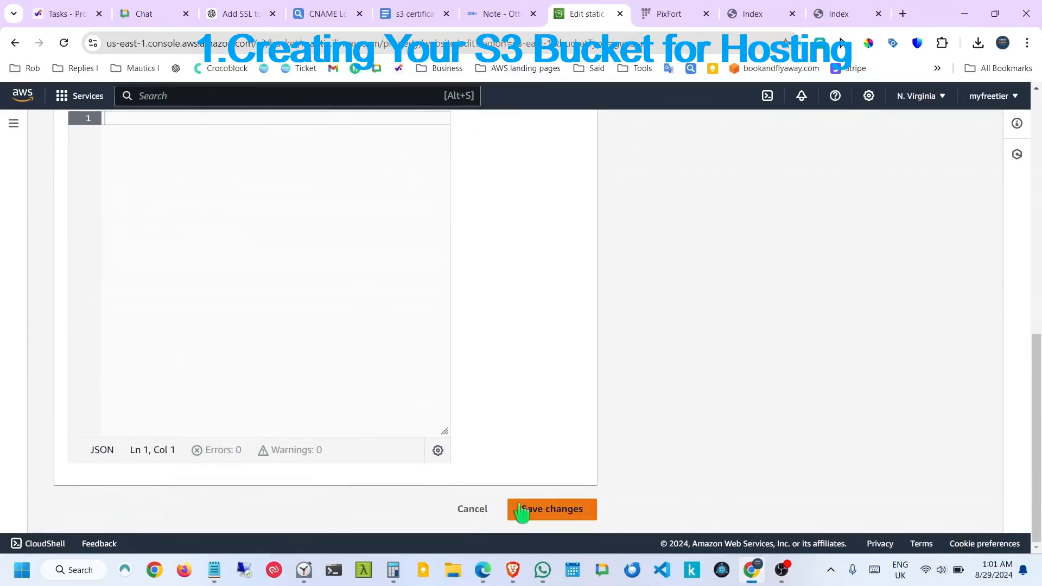
click(545, 513)
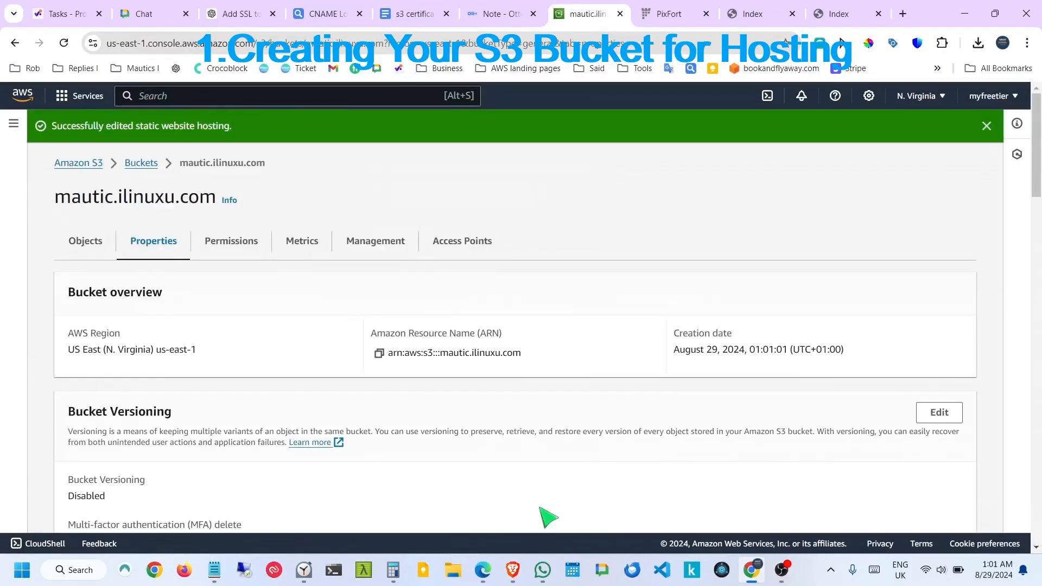
Open the bucket policy in the bucket's permissions for editing.
click(243, 247)
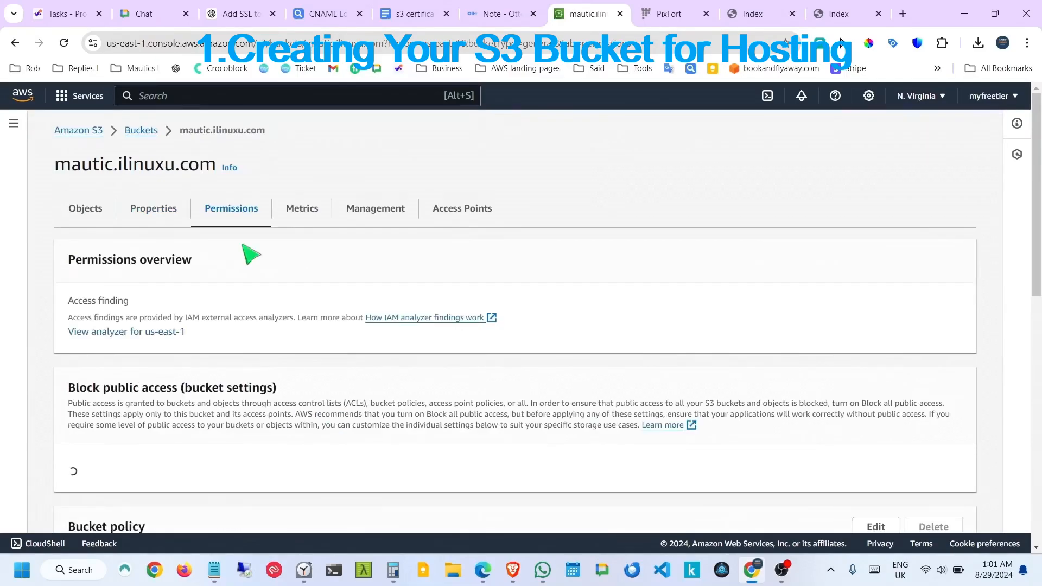
scroll(305, 358, down, 6)
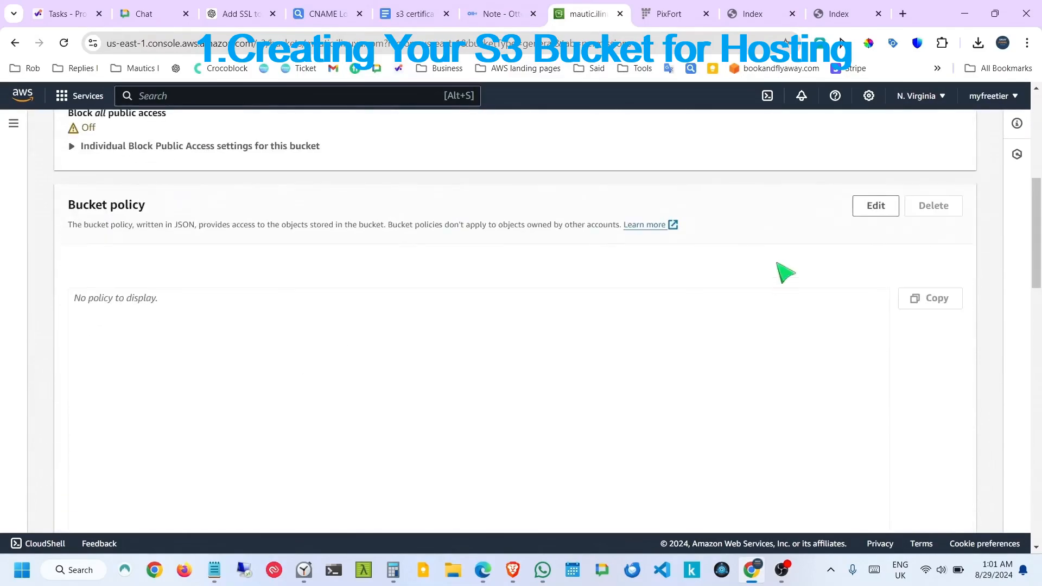
click(875, 206)
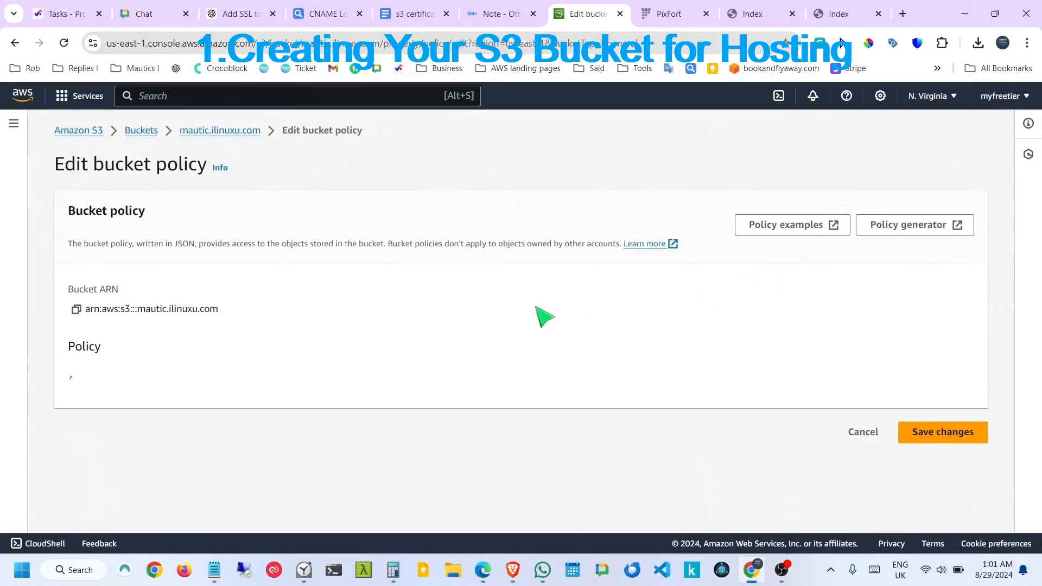
scroll(512, 379, down, 4)
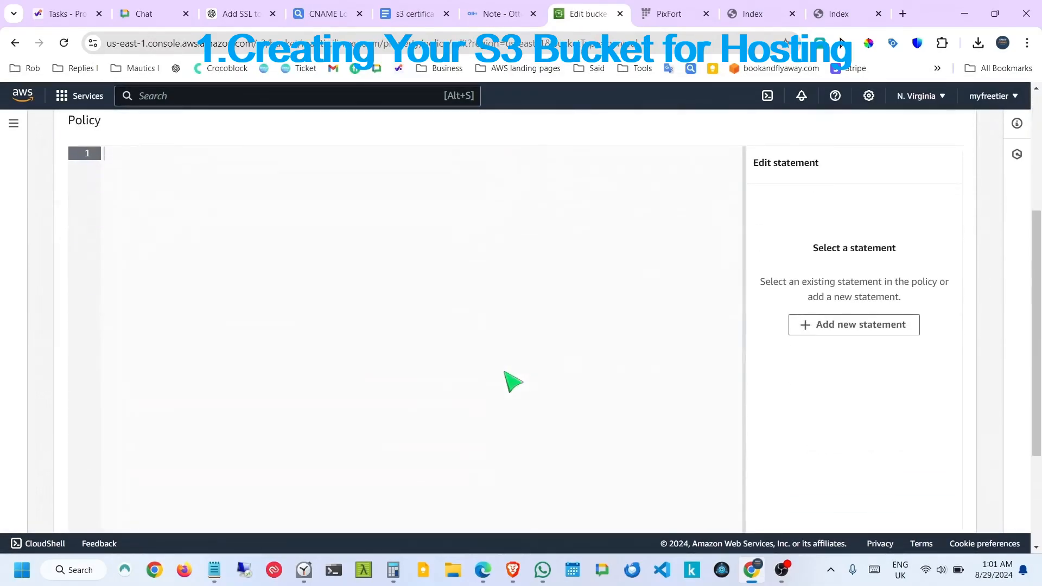
Copy the PublicReadGetObject JSON policy from the Notepad notes and paste it into the empty bucket policy editor.
click(215, 570)
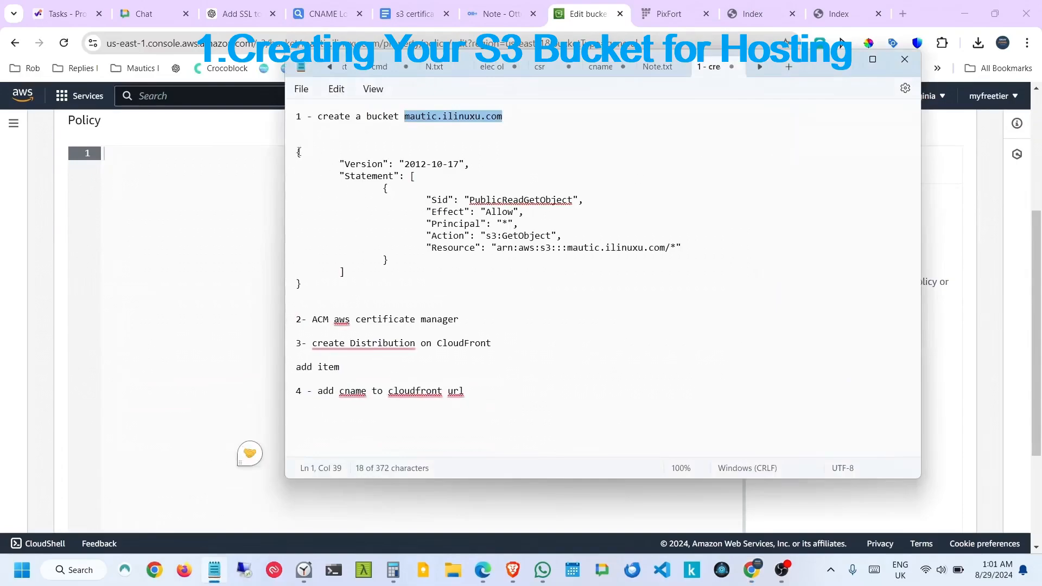
click(292, 156)
key(shift+Down)
key(shift+Down)
key(shift+Down)
key(shift+Down)
key(shift+Down)
key(shift+Down)
key(shift+Down)
key(shift+Down)
key(shift+Down)
key(shift+Down)
key(shift+Down)
key(shift+Down)
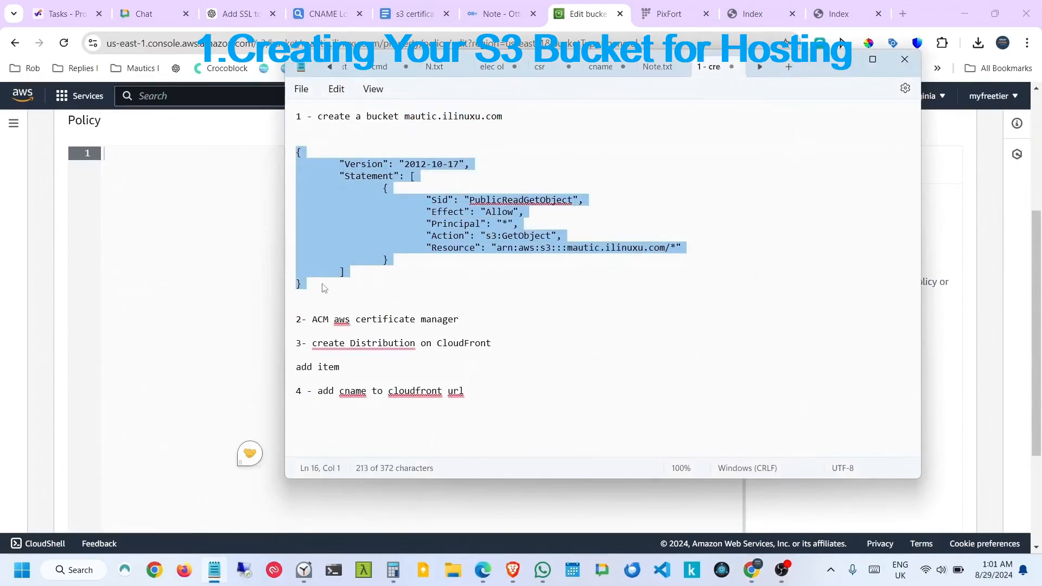
right_click(355, 214)
click(402, 287)
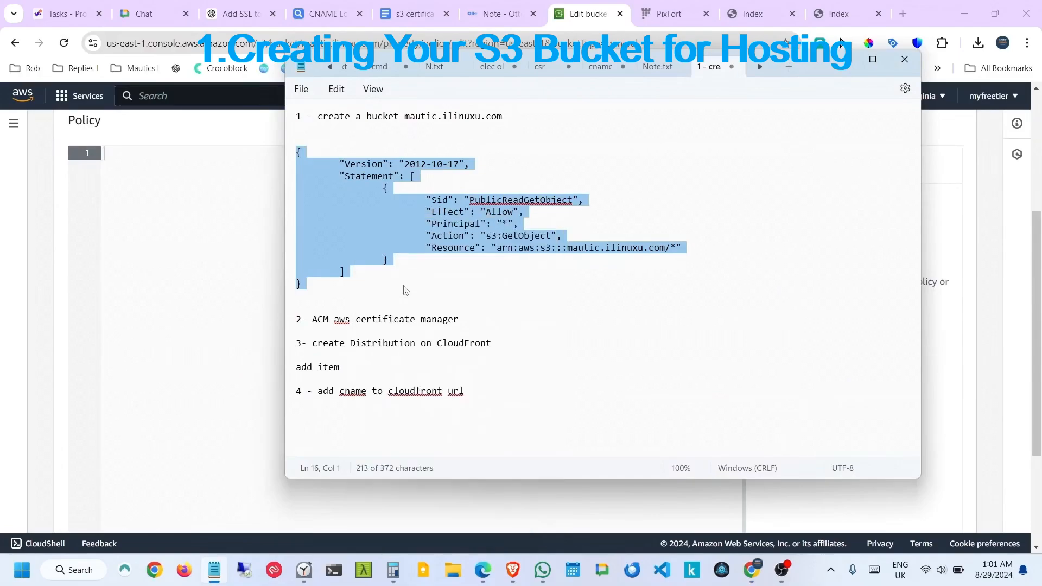
click(147, 150)
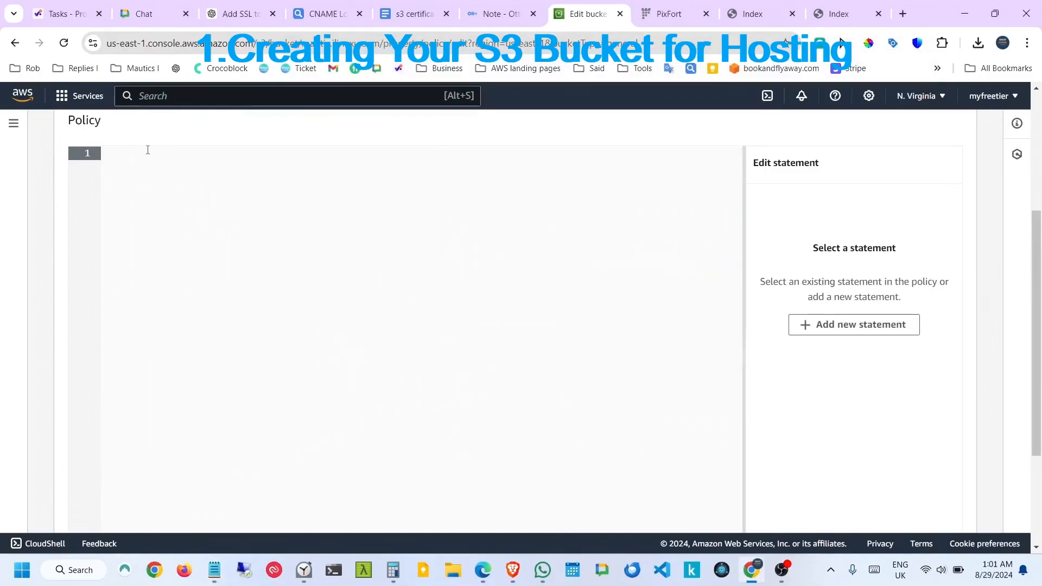
key(ctrl+v)
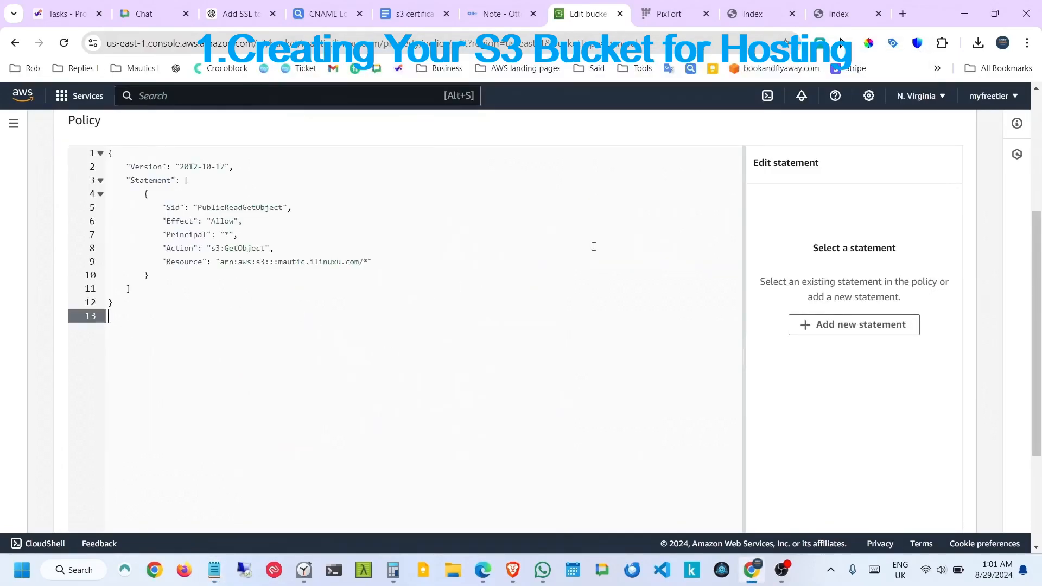
Save the bucket policy changes and open the mautic.ilinuxu.com bucket's object list.
scroll(594, 246, down, 3)
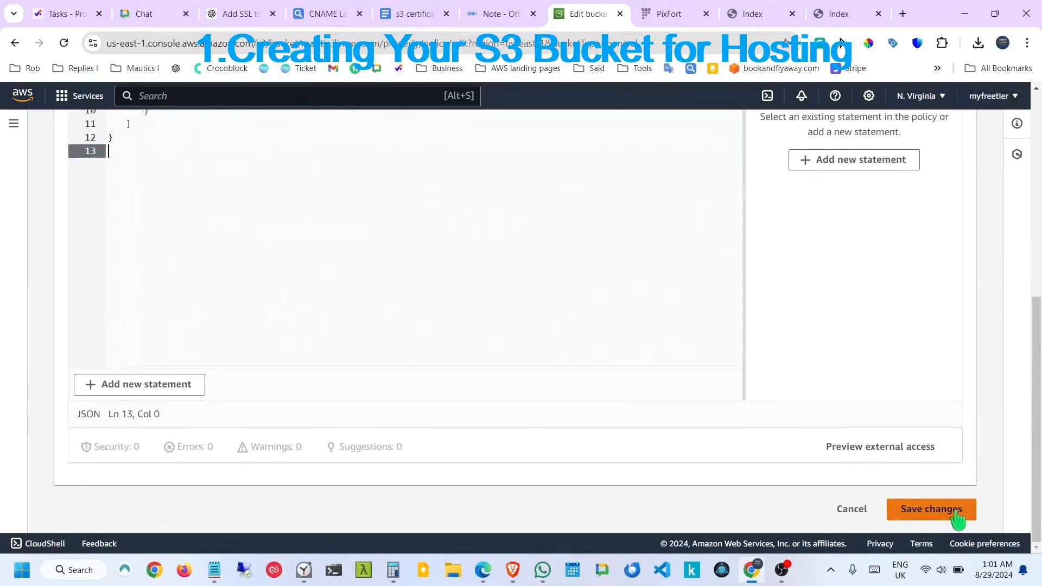
click(954, 511)
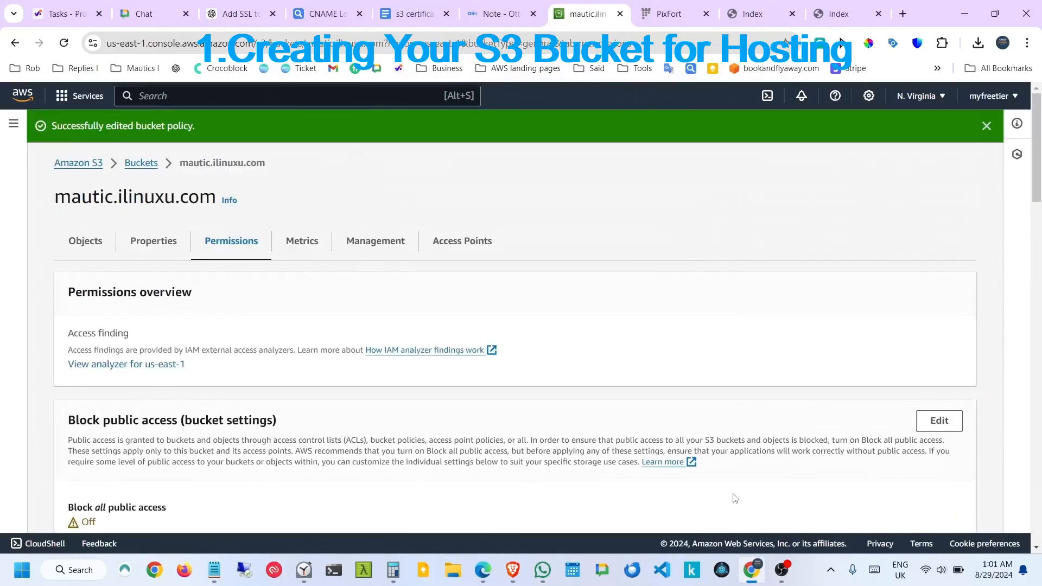
scroll(407, 396, down, 8)
scroll(411, 394, up, 5)
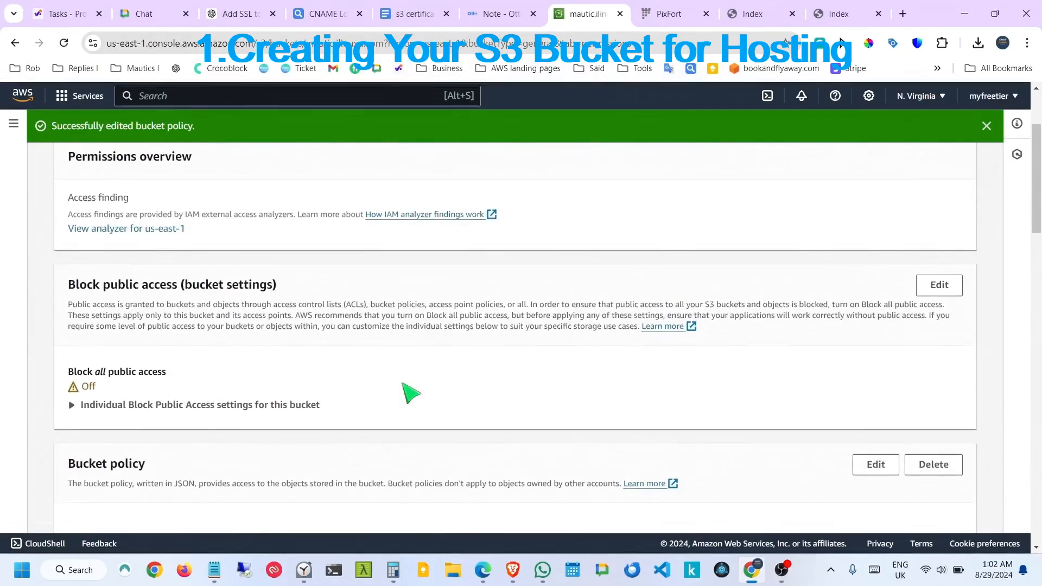
scroll(411, 394, up, 3)
click(82, 242)
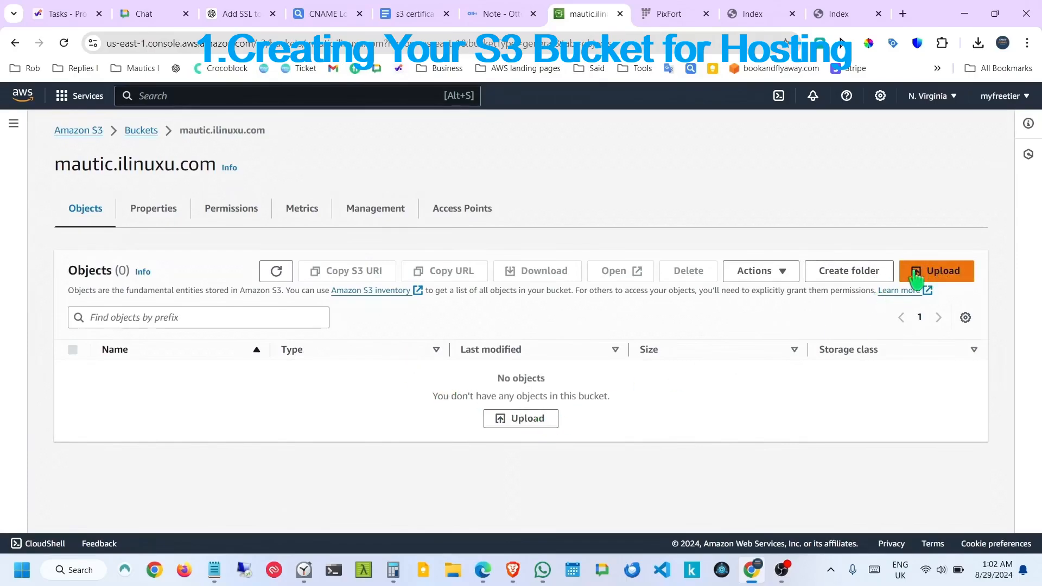
Switch to PixFort and open the lp1 project from the dashboard in the page builder.
click(677, 16)
scroll(624, 296, down, 3)
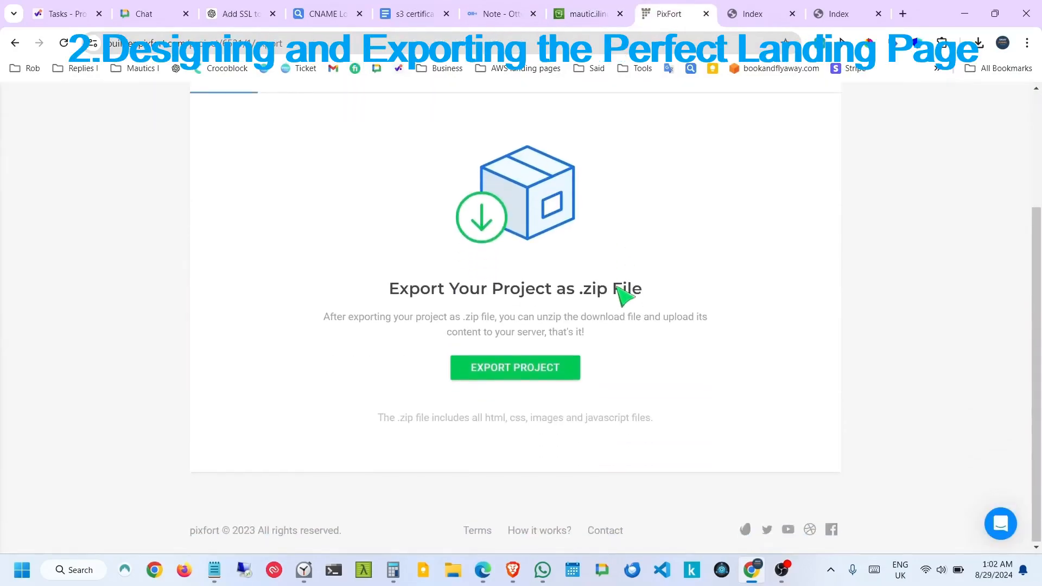
scroll(624, 296, up, 3)
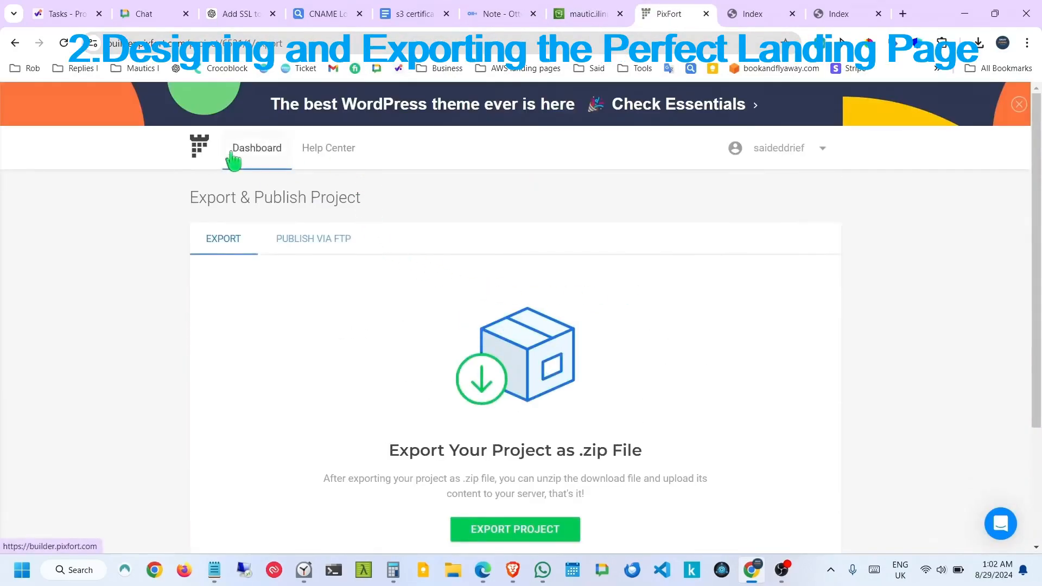
click(233, 153)
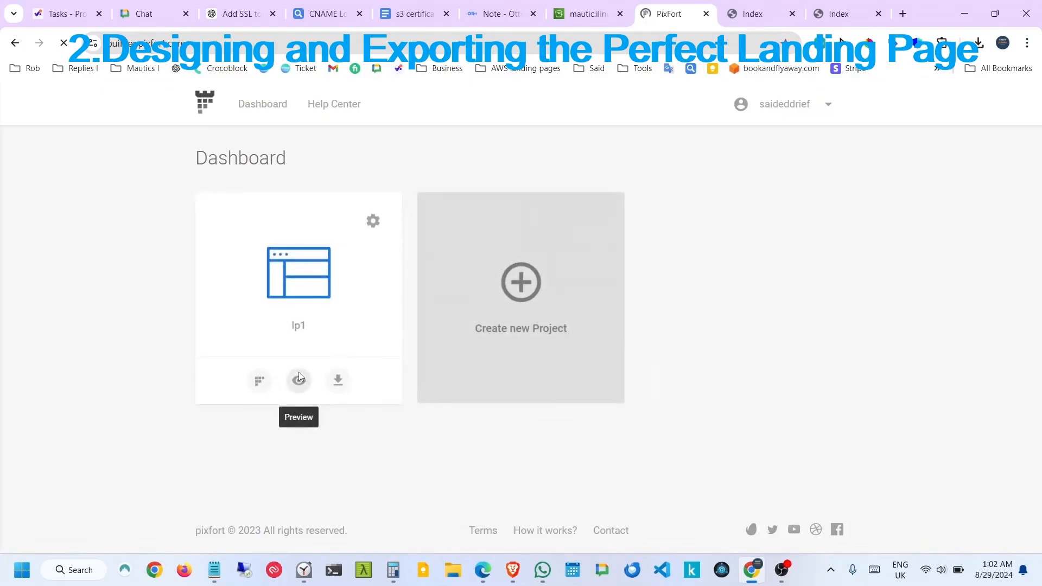
click(260, 382)
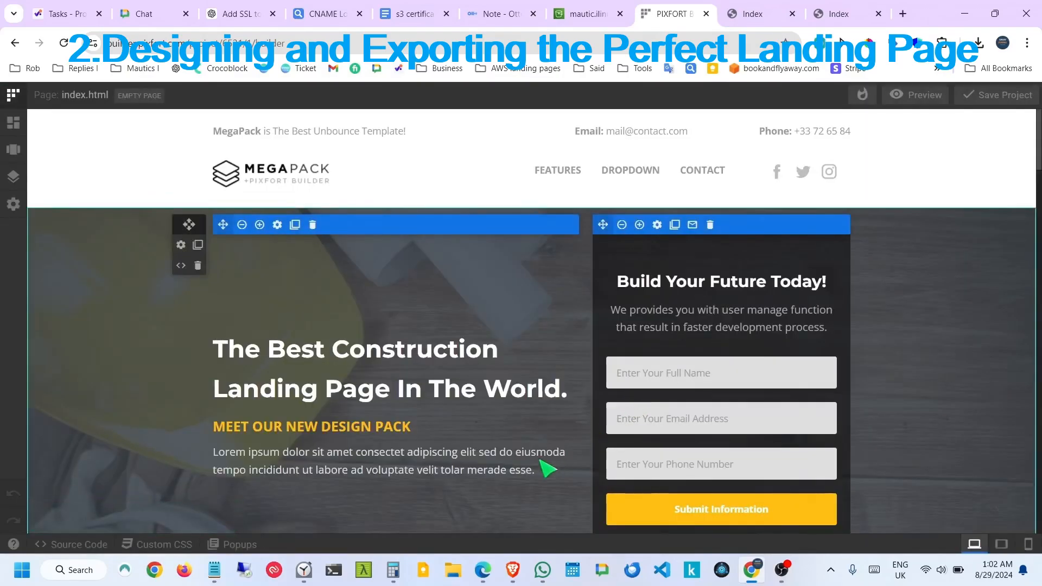
Replace the content of the index.html page with the Original template and close the template gallery.
click(13, 151)
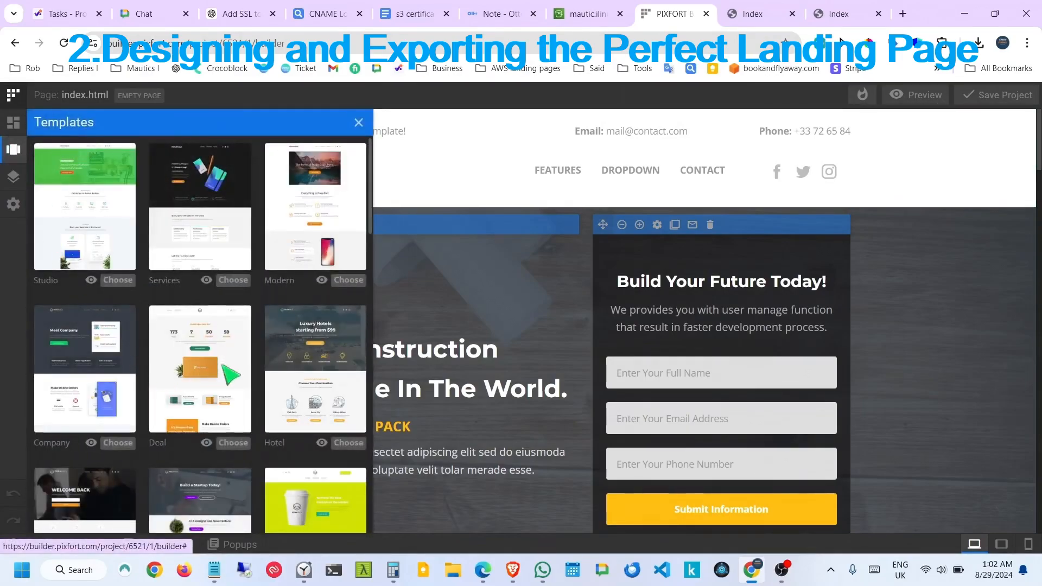
scroll(227, 373, down, 3)
scroll(227, 374, down, 3)
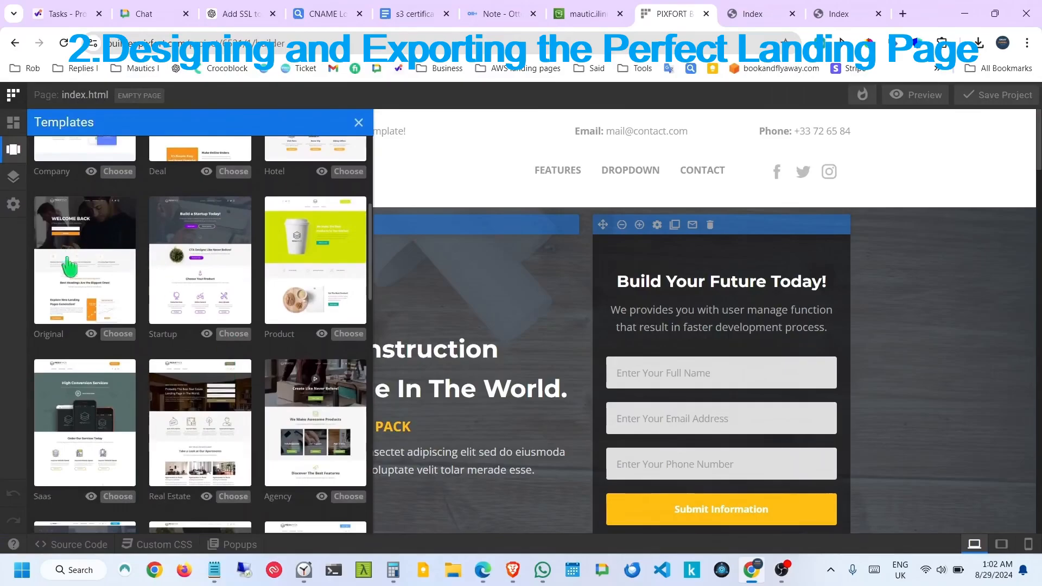
click(125, 333)
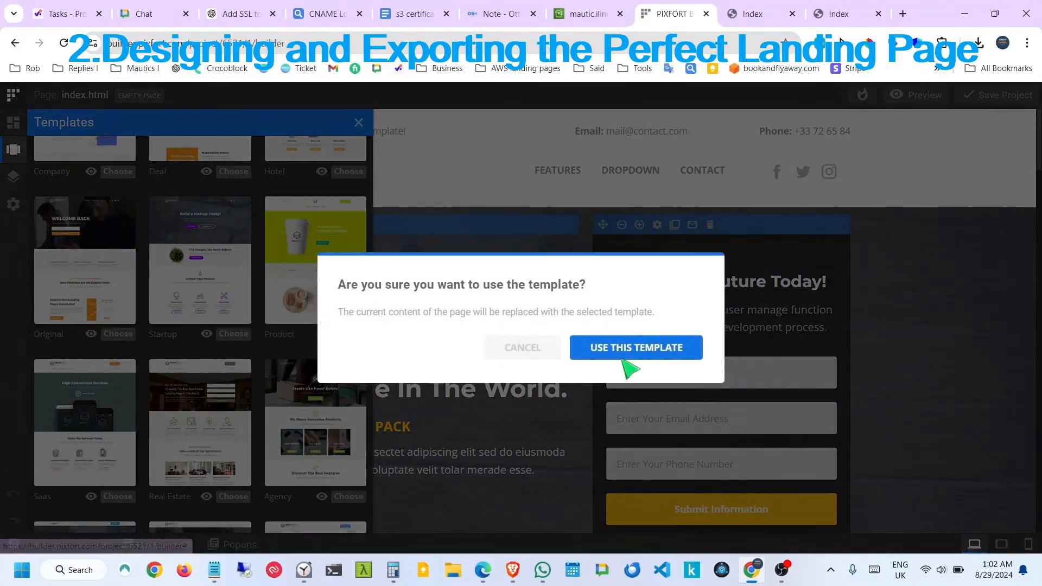
click(633, 346)
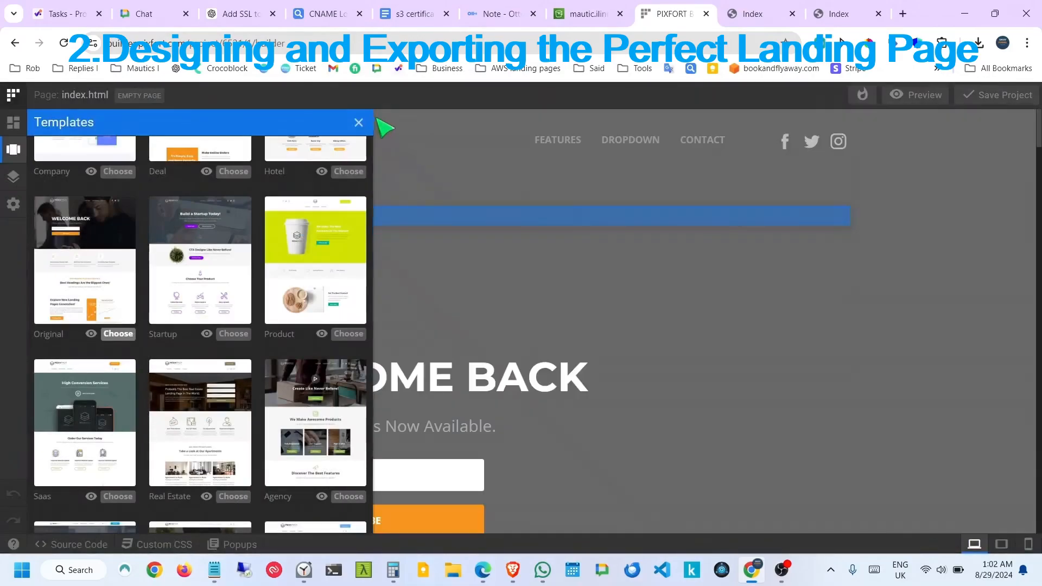
click(359, 123)
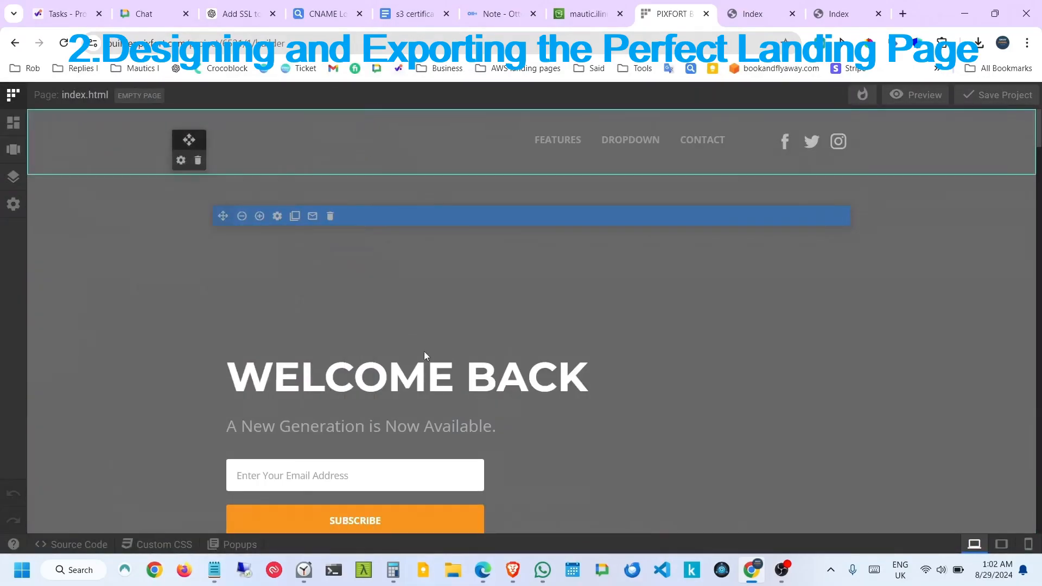
Review the landing page's sections from the hero to the testimonials and save the project.
scroll(633, 310, down, 10)
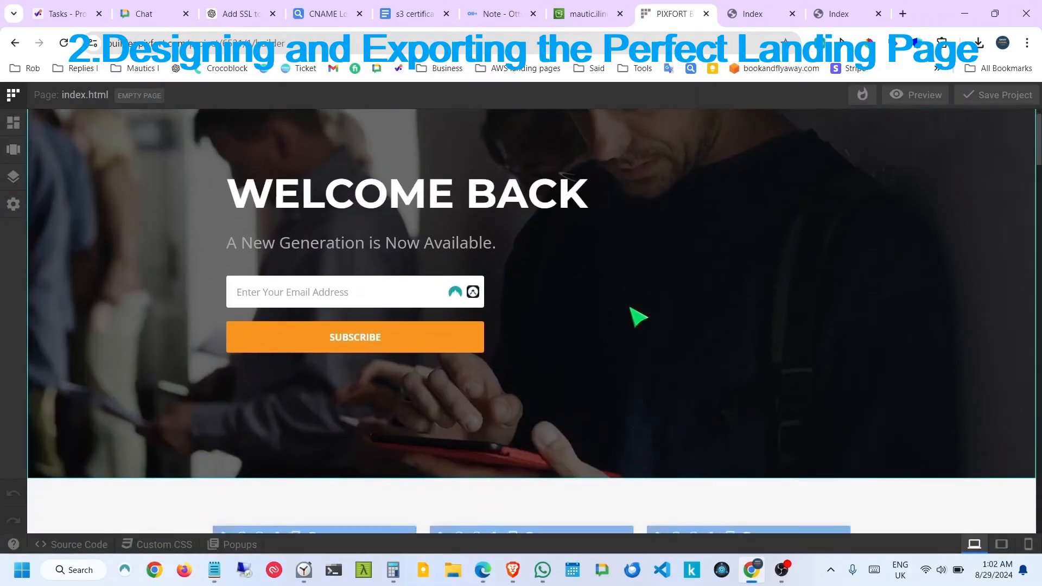
scroll(638, 317, down, 4)
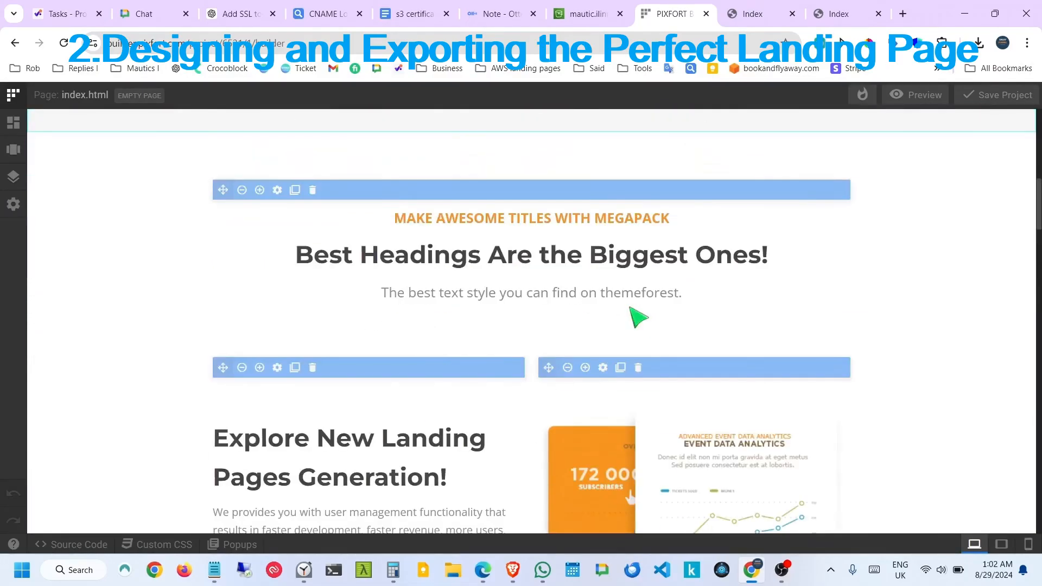
scroll(632, 309, down, 17)
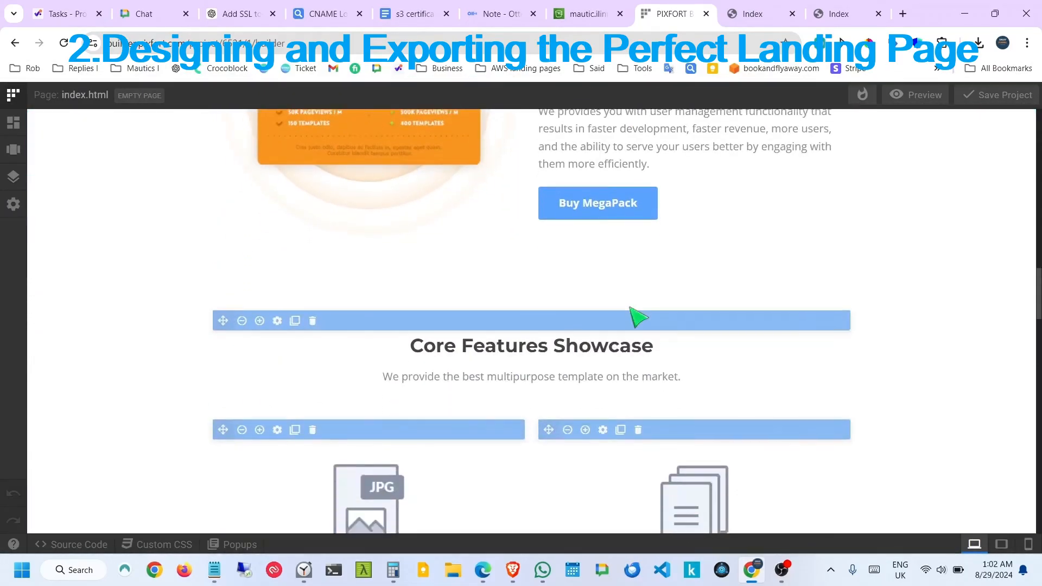
scroll(906, 403, down, 15)
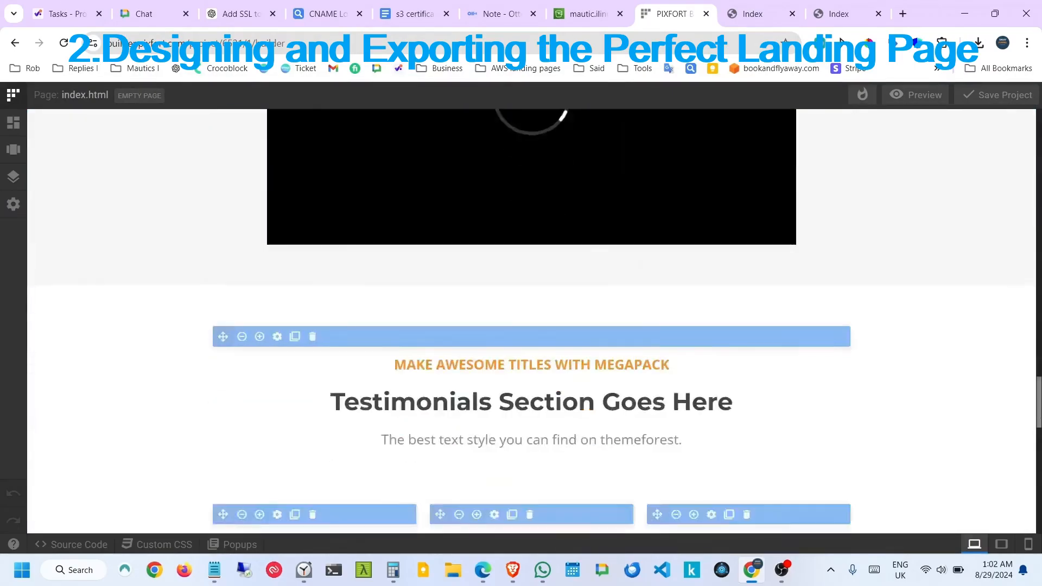
scroll(532, 320, up, 20)
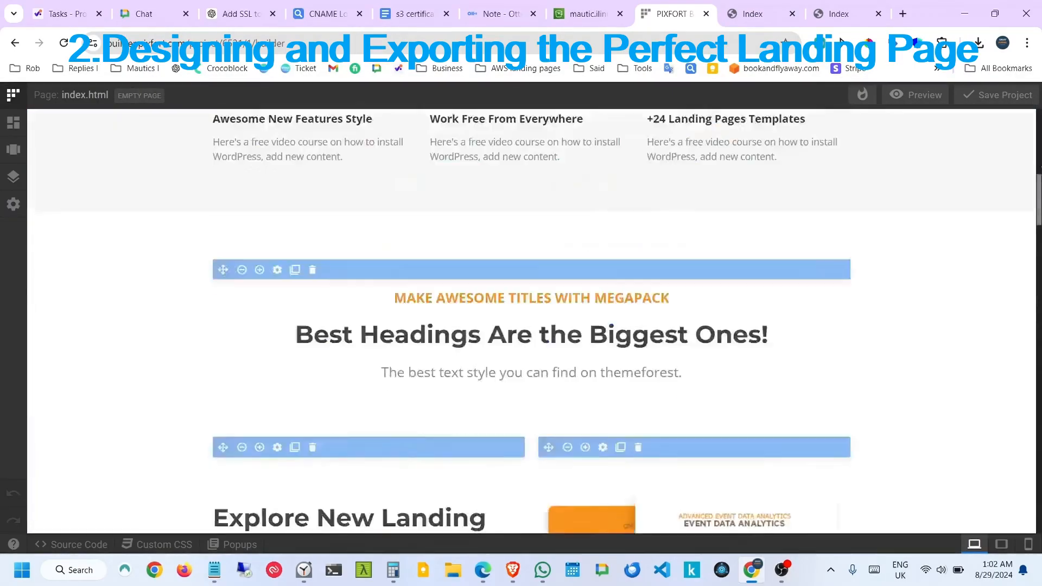
scroll(791, 159, down, 4)
scroll(791, 159, up, 6)
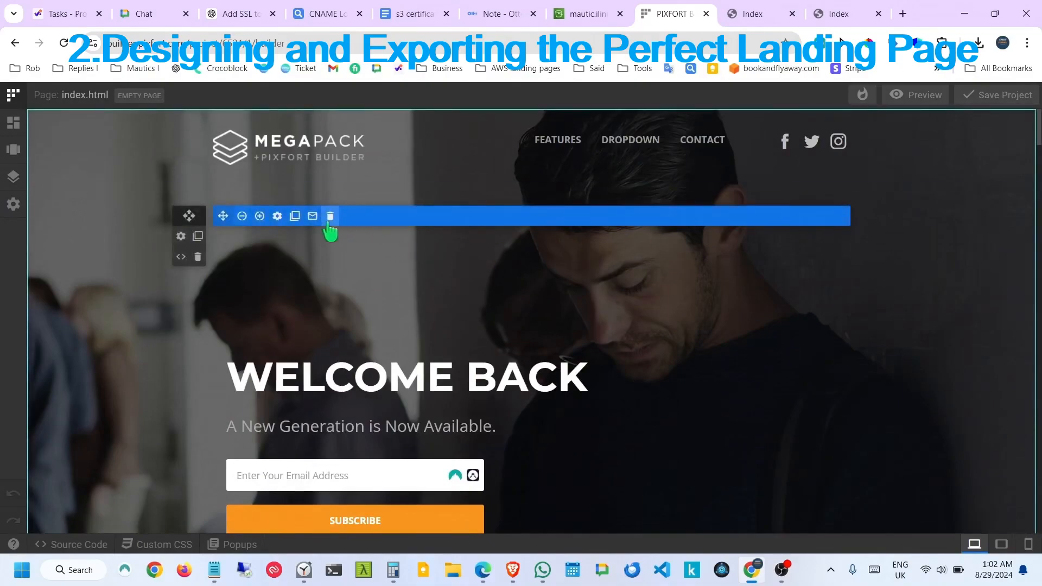
click(983, 96)
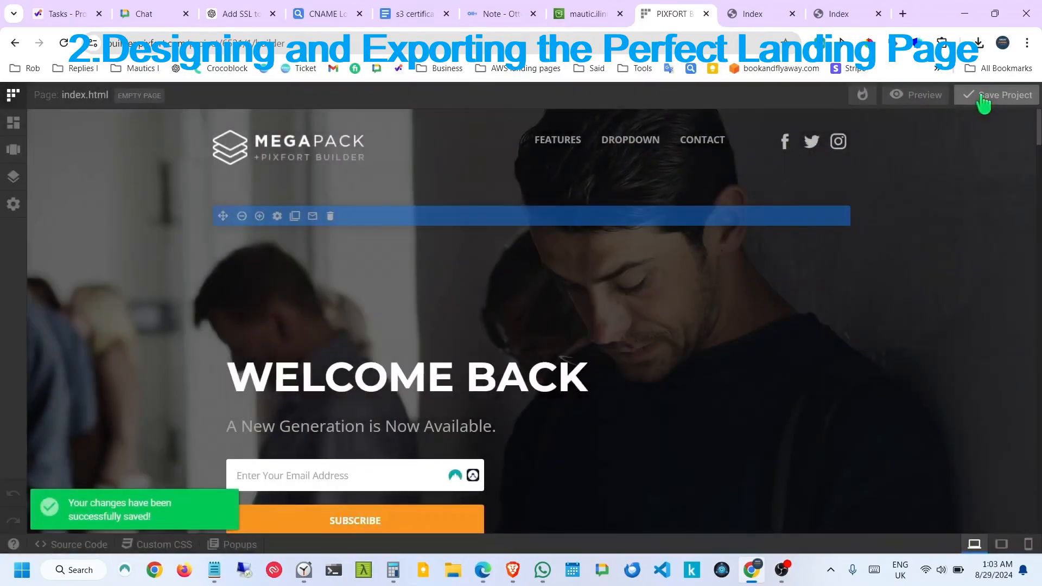
Export the lp1 project from the dashboard as a zip file named pixfort.zip in Downloads.
click(16, 43)
click(580, 130)
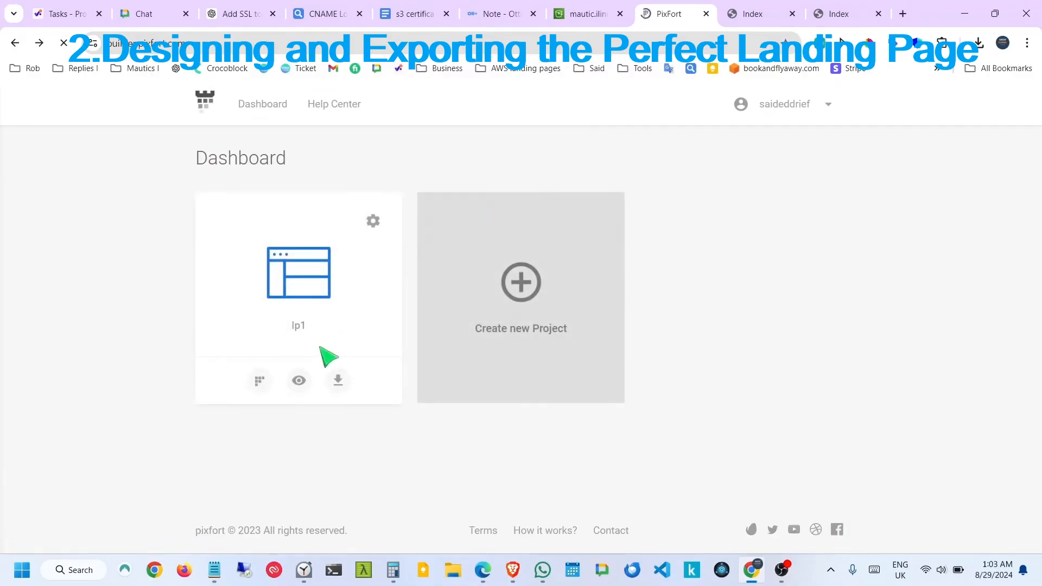
click(340, 382)
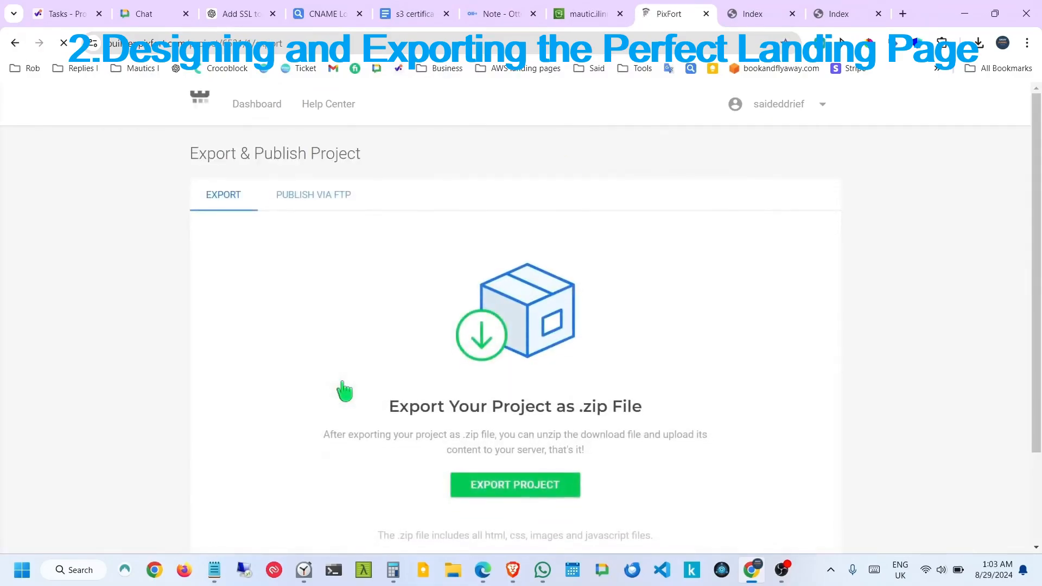
click(550, 491)
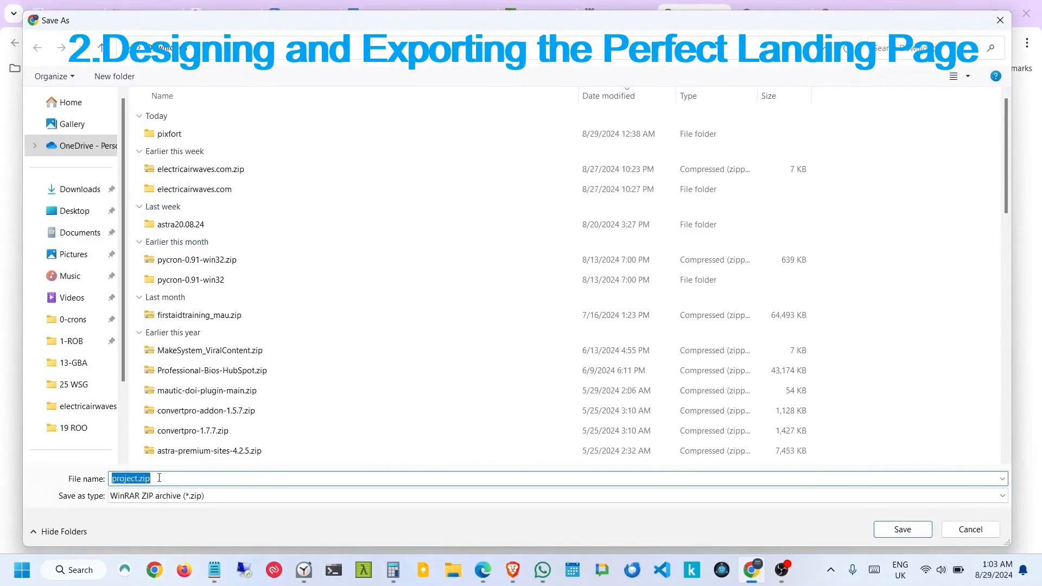
click(139, 478)
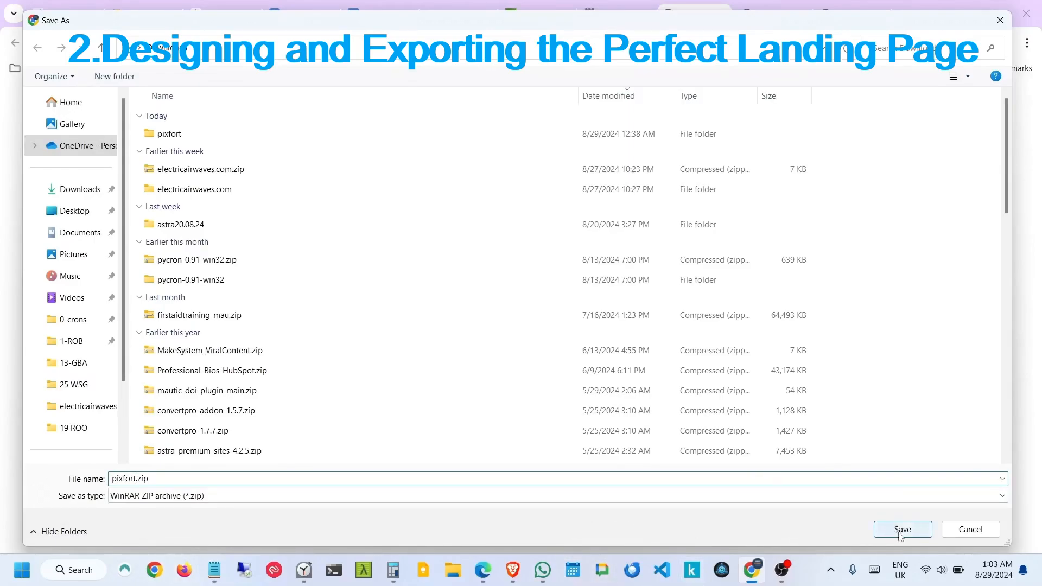
click(901, 530)
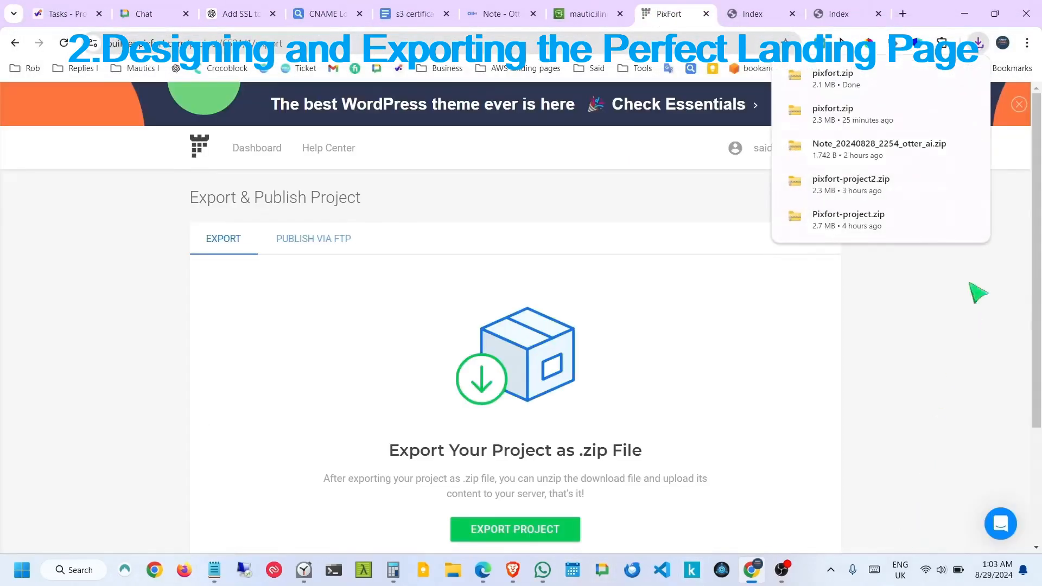
Show the downloaded pixfort.zip in File Explorer and delete the old pixfort folder from Downloads.
click(943, 76)
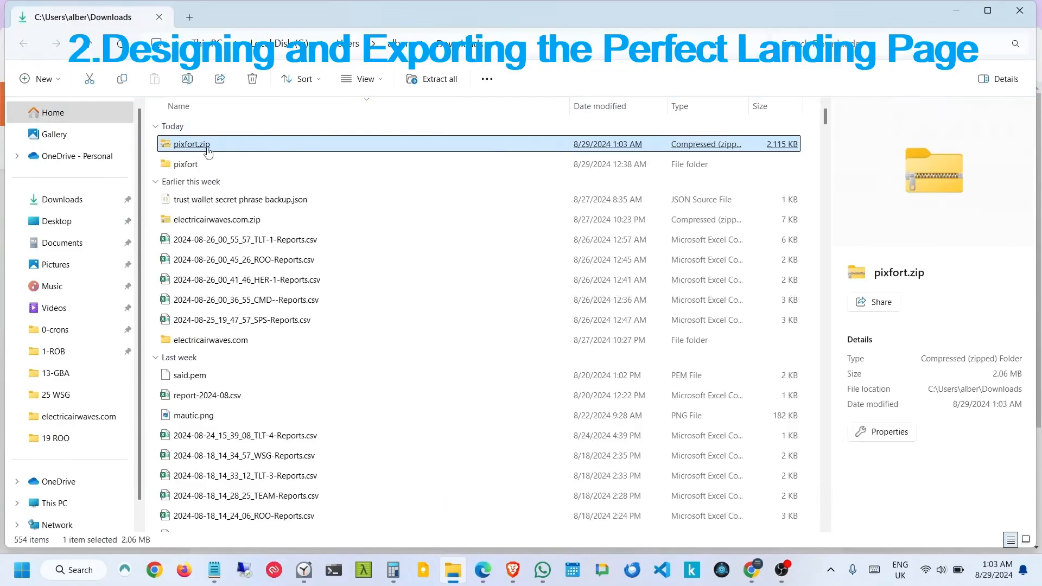
right_click(204, 150)
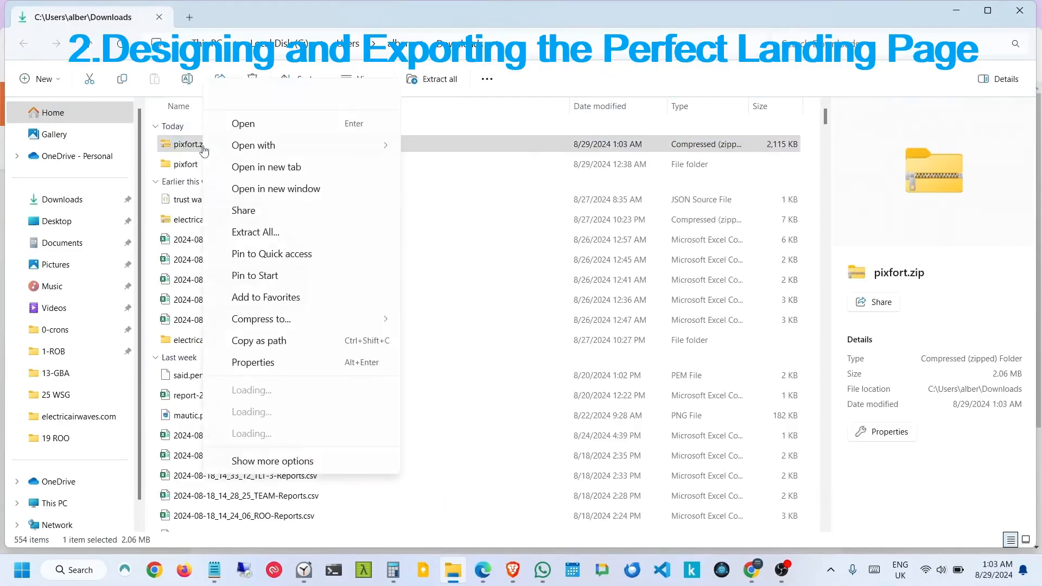
click(191, 169)
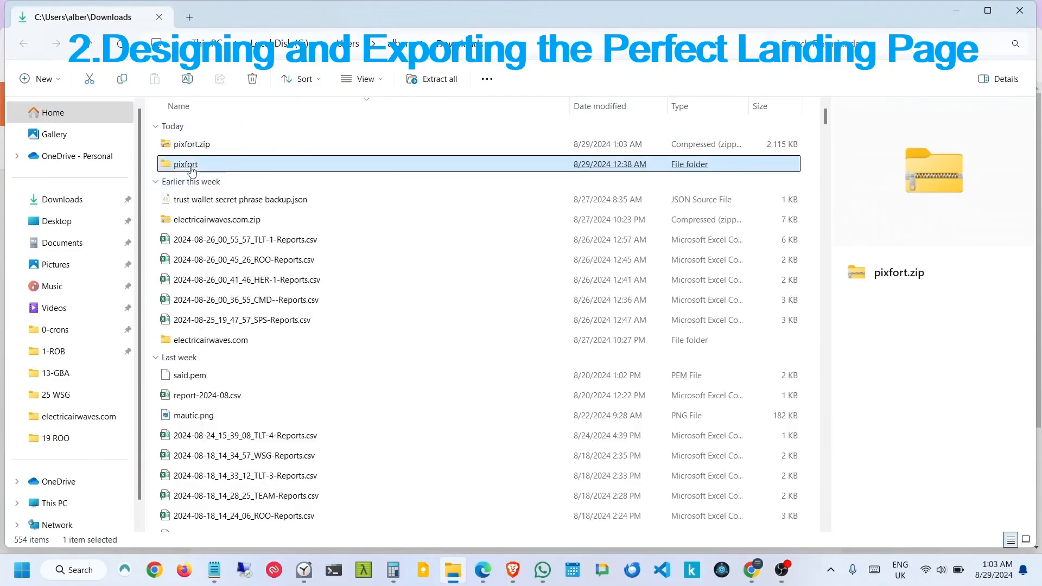
right_click(190, 166)
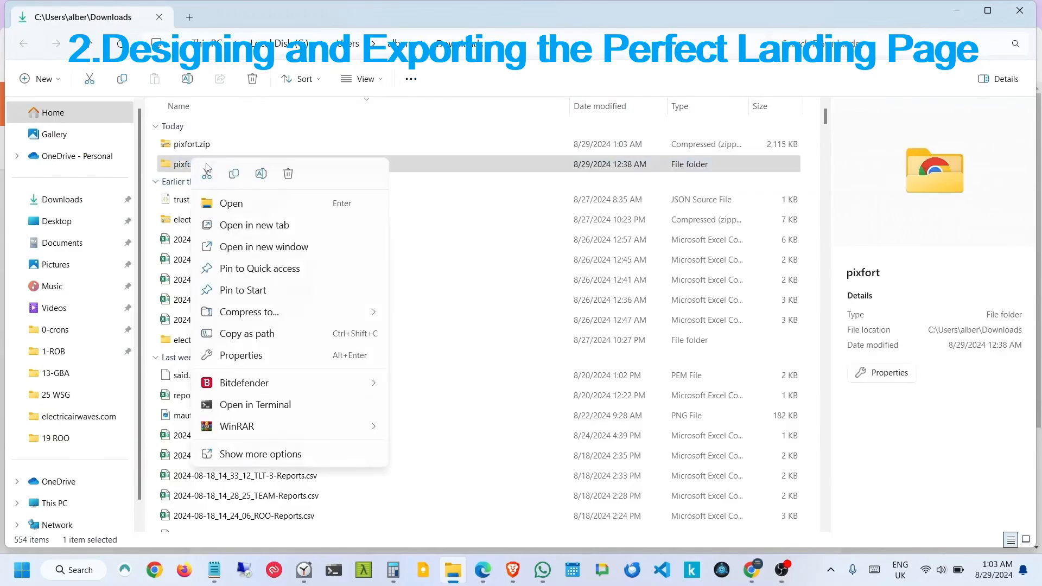
click(288, 174)
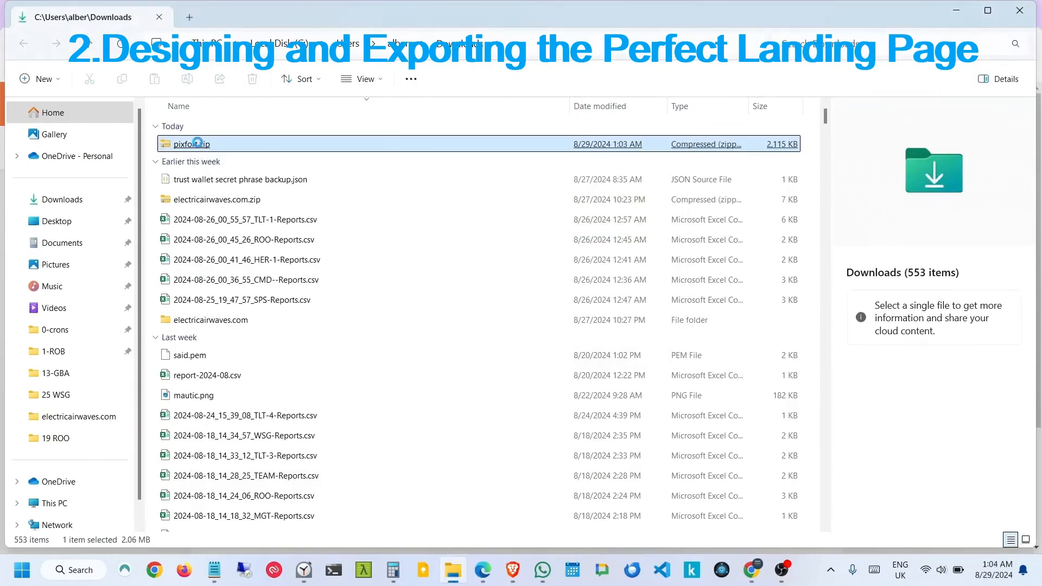
Extract pixfort.zip into a pixfort folder in Downloads and close both File Explorer windows.
right_click(197, 142)
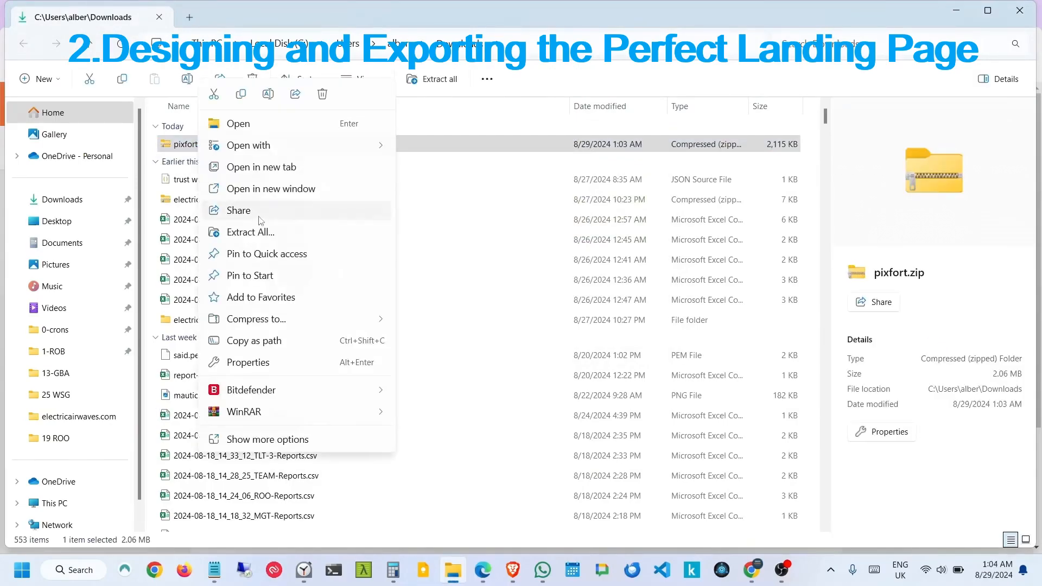
click(255, 232)
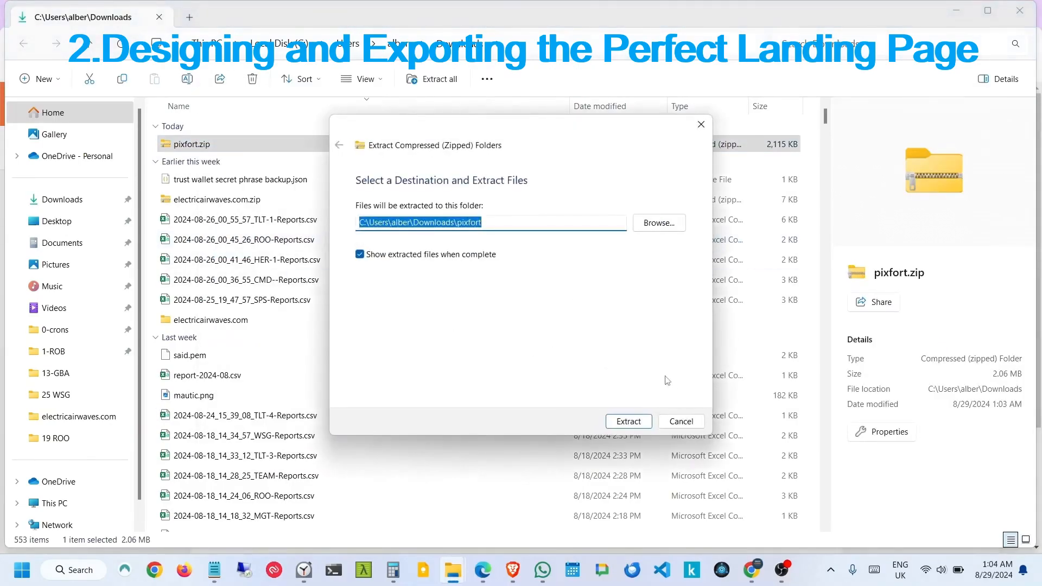
click(630, 422)
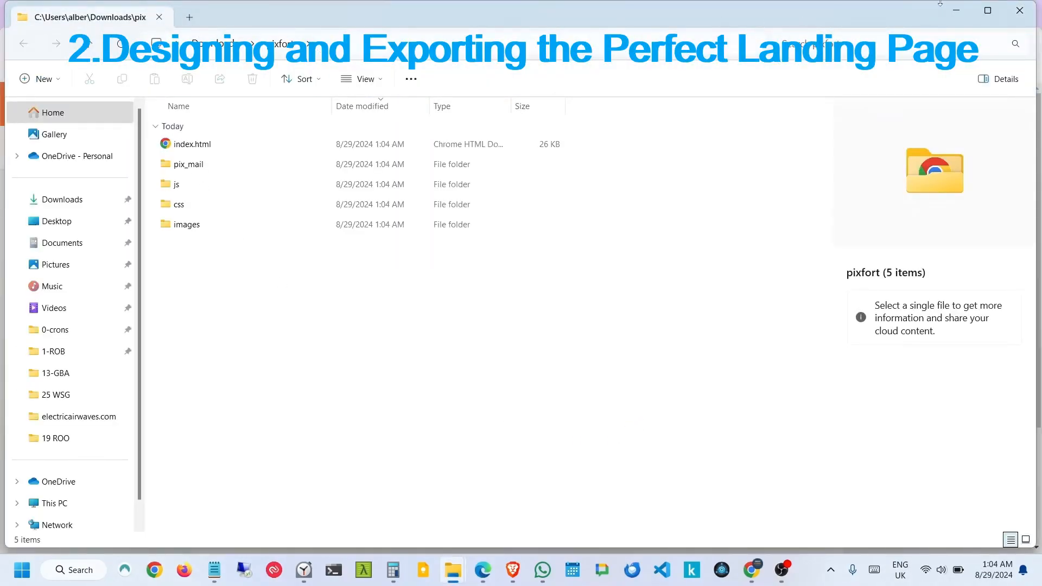
click(1020, 10)
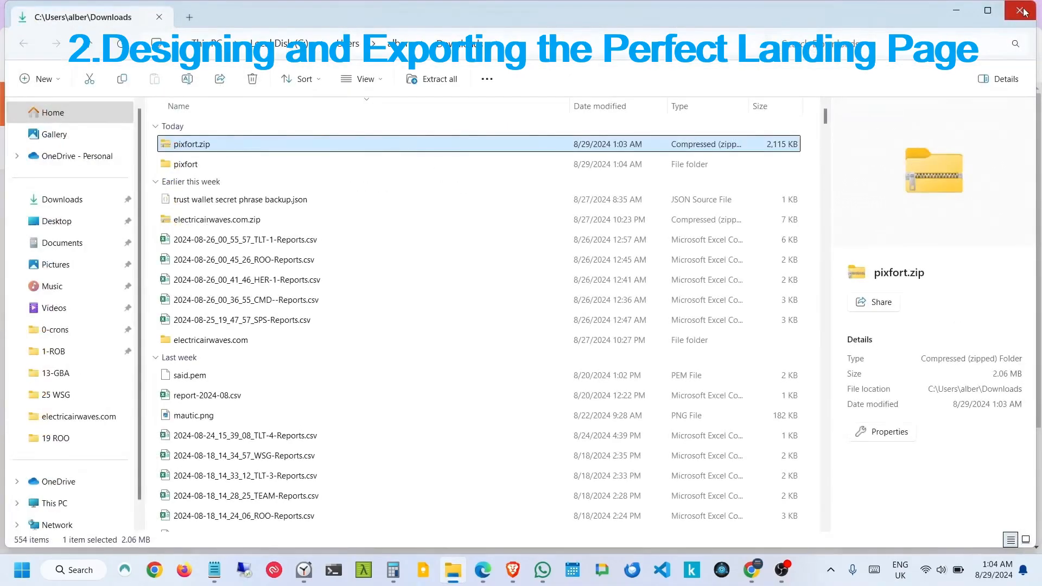
click(1021, 9)
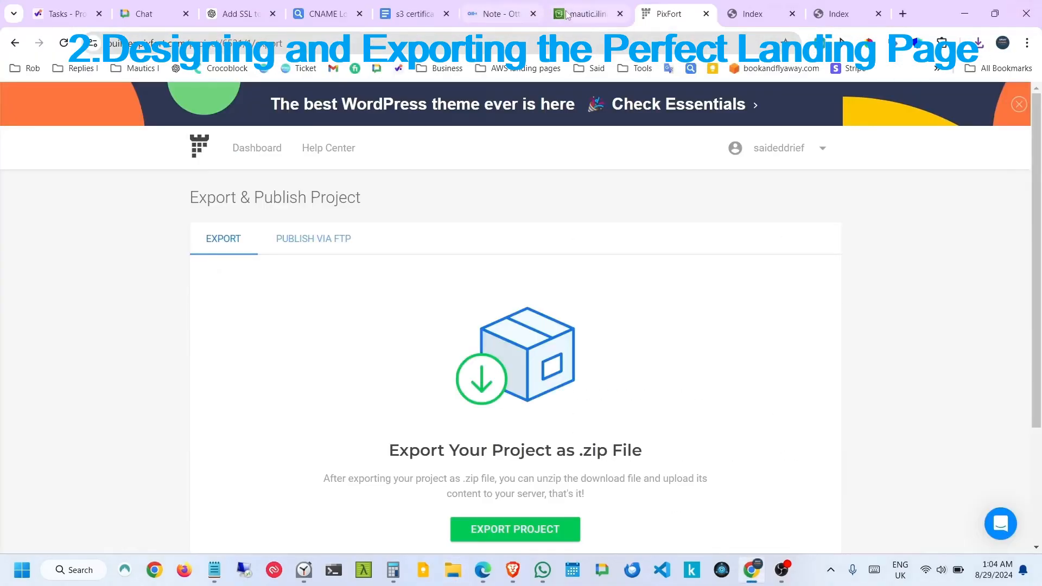
In the mautic.ilinuxu.com bucket, start an upload and add the pixfort folder from Downloads, allowing the browser to upload its files.
click(579, 17)
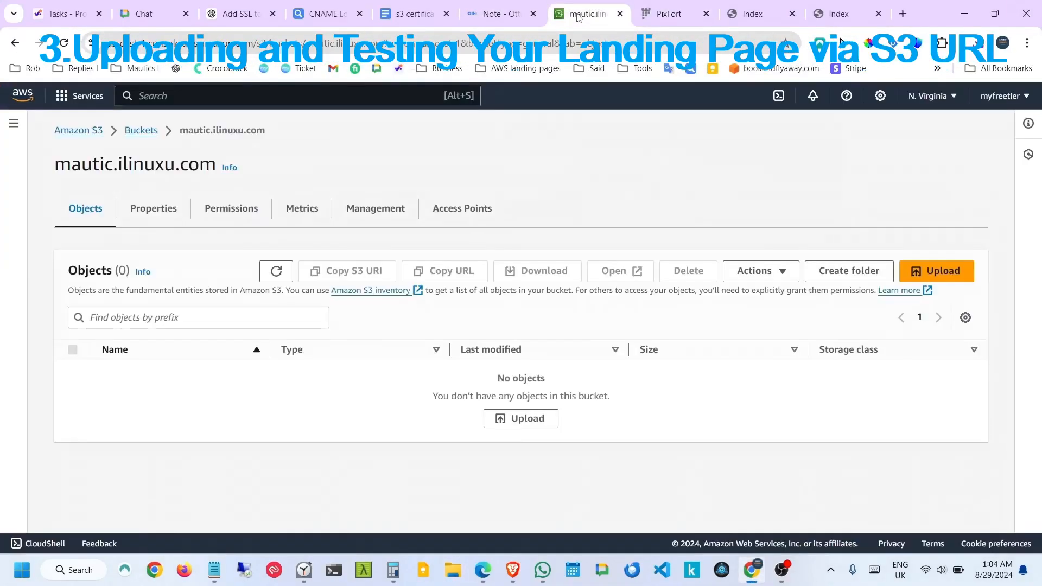
click(951, 276)
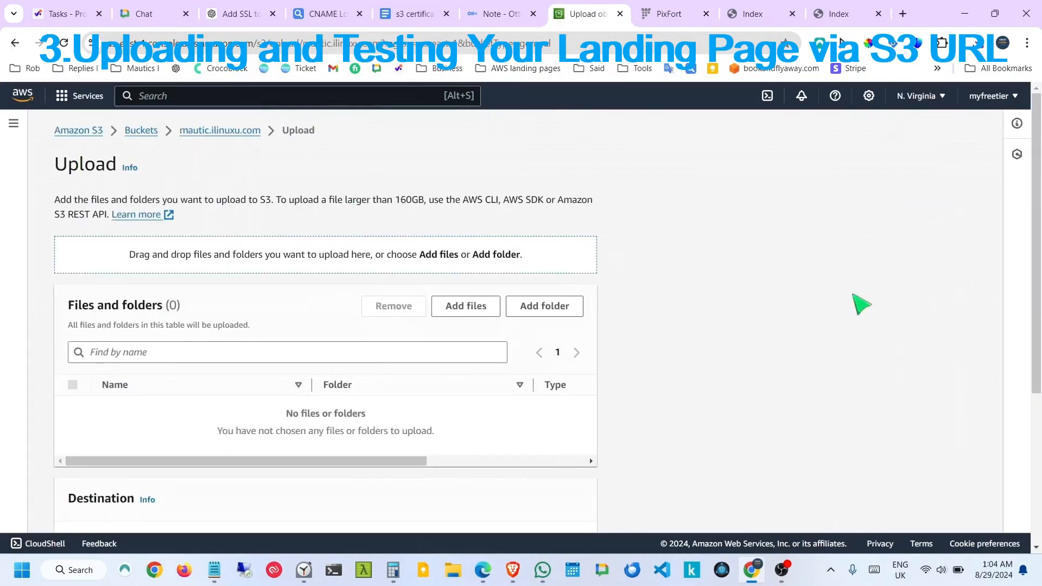
click(550, 307)
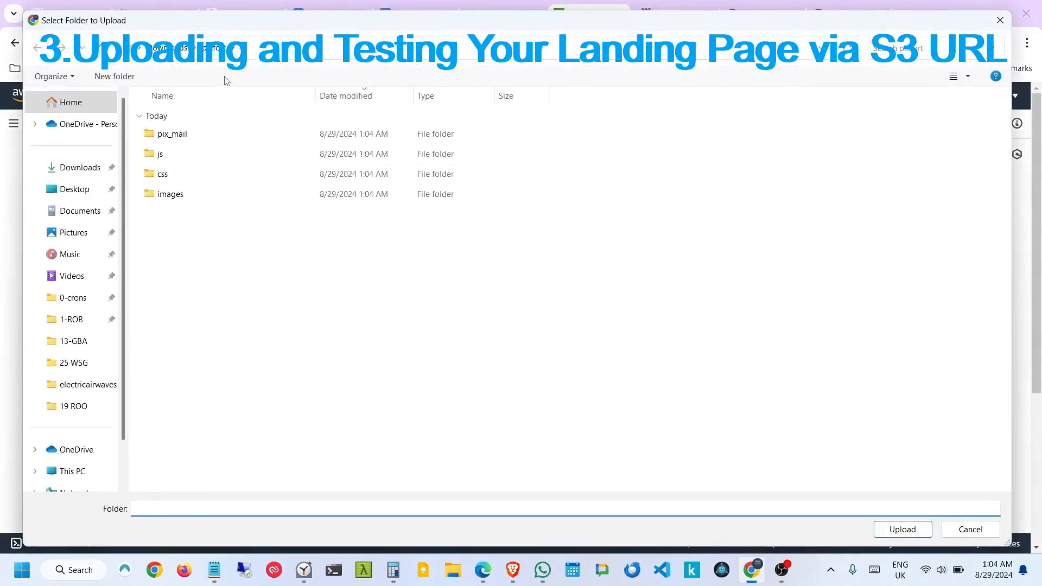
click(169, 47)
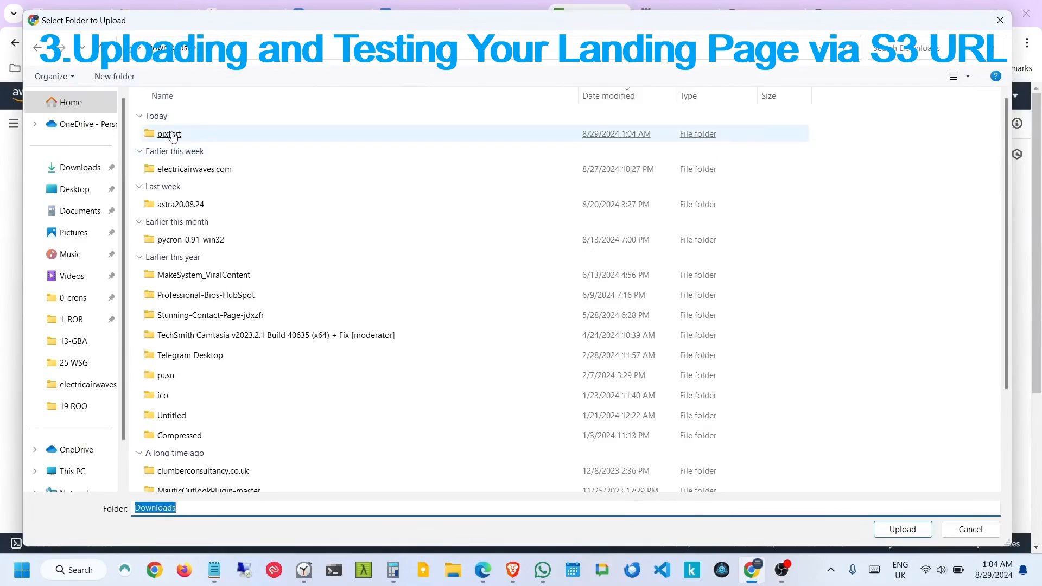
click(903, 530)
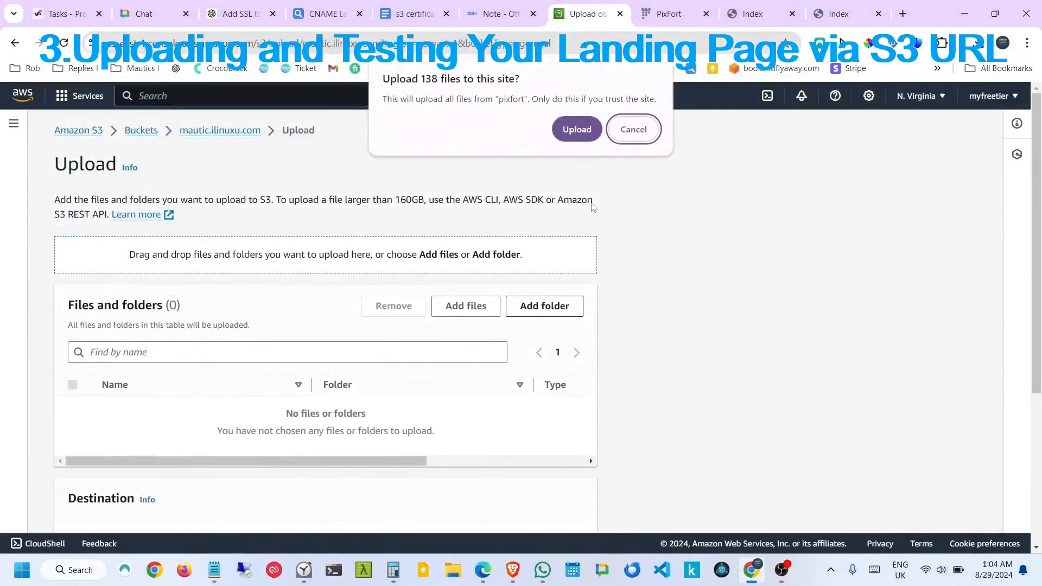
click(577, 129)
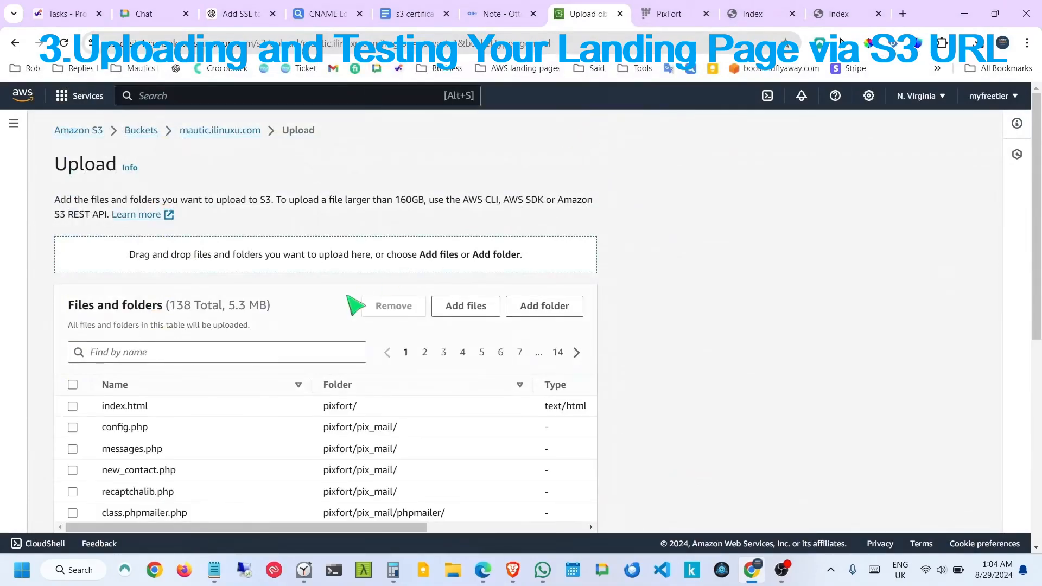
Upload the added pixfort files to s3://mautic.ilinuxu.com and close the upload status page once it completes.
scroll(349, 302, down, 6)
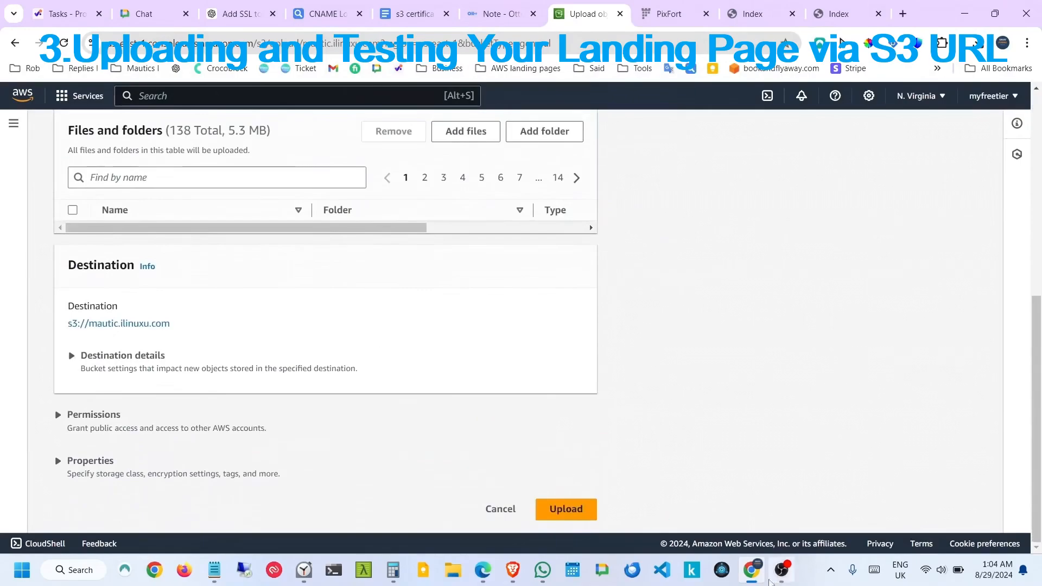
click(577, 512)
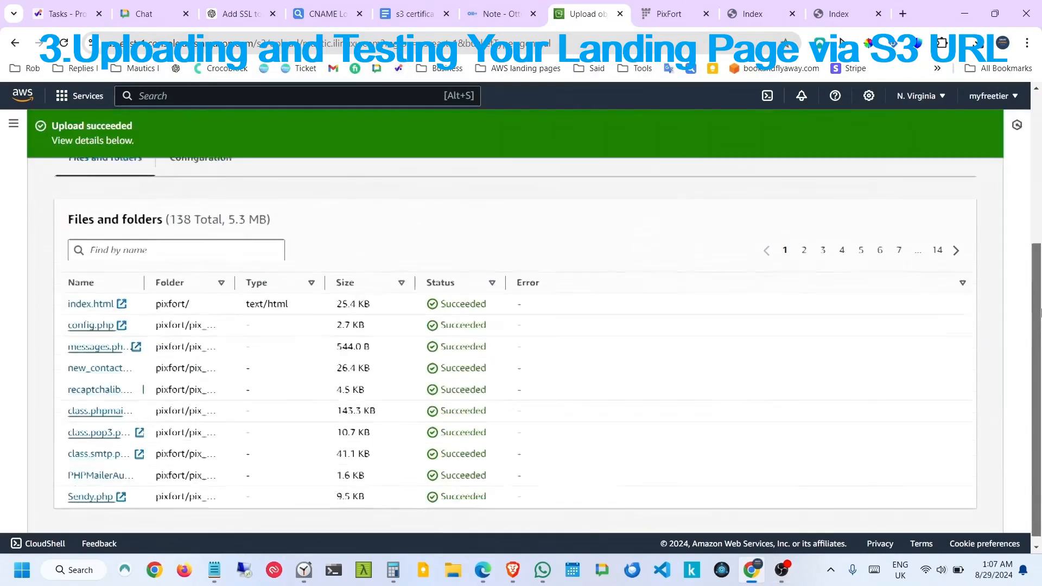
scroll(589, 229, up, 5)
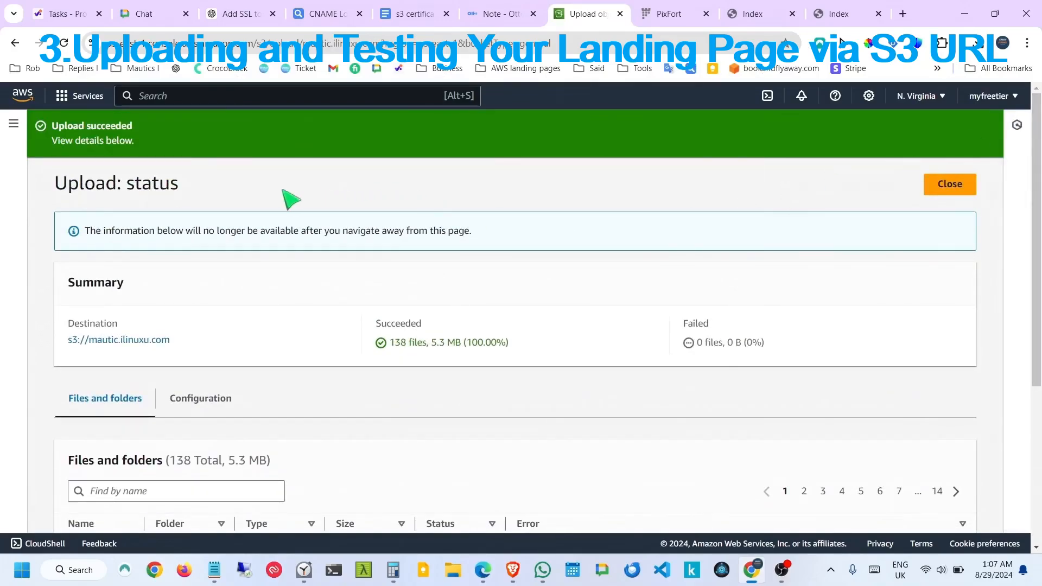
click(968, 184)
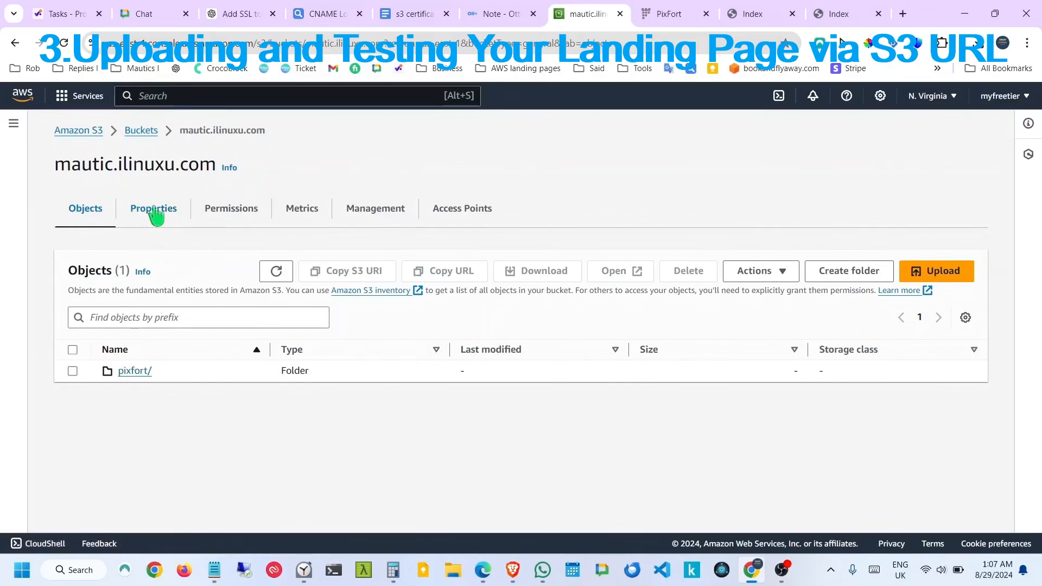
Reopen the mautic.ilinuxu.com bucket from the bucket list and open its static website hosting endpoint.
click(140, 131)
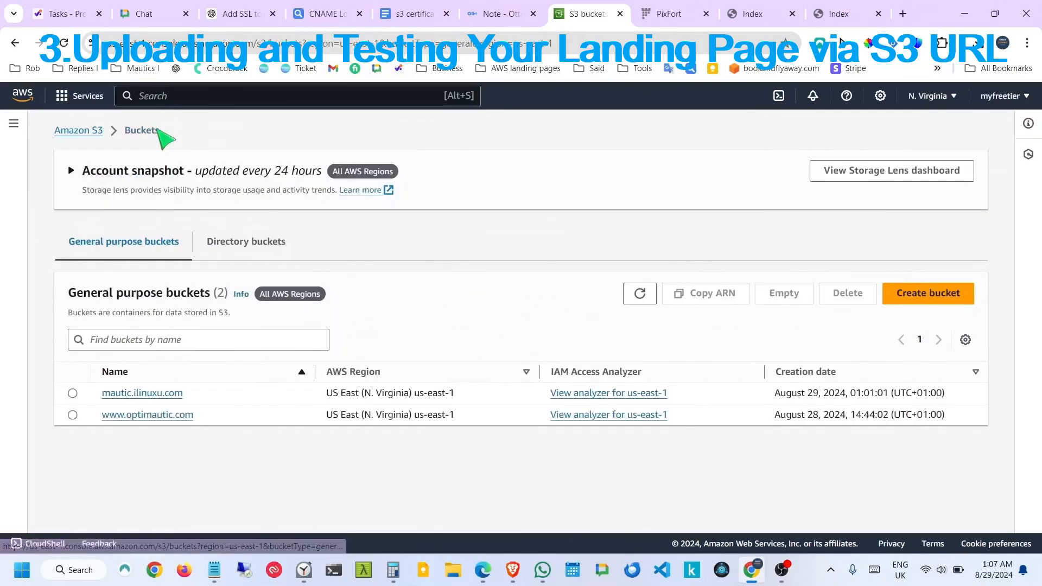
click(146, 394)
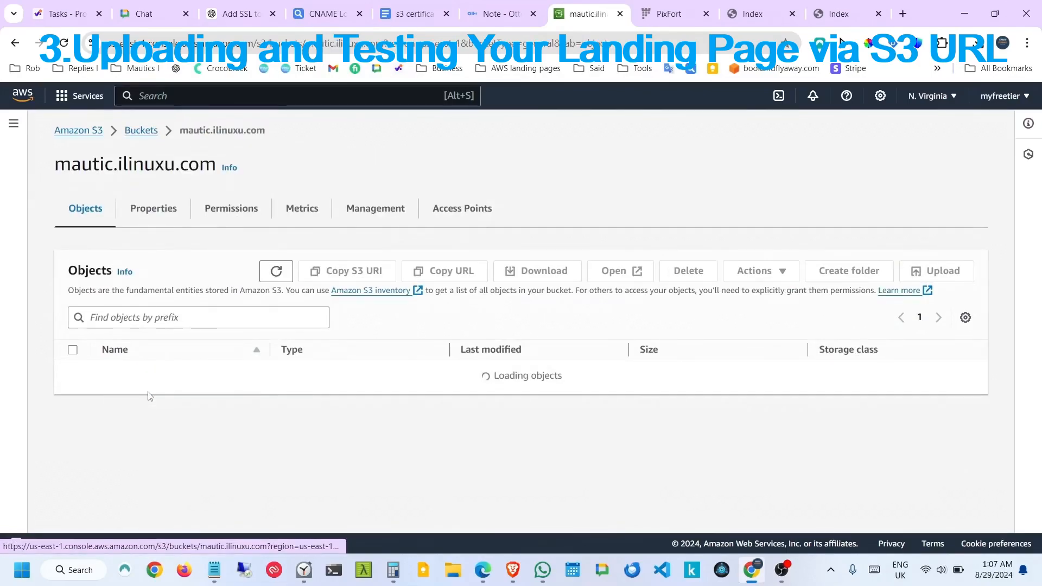
click(151, 215)
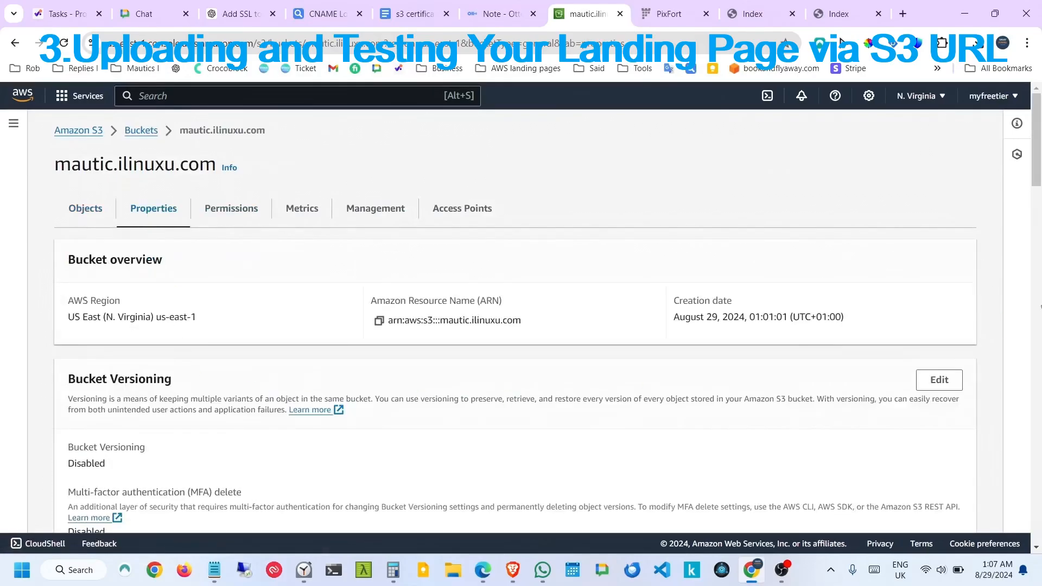
drag(1037, 142, 1039, 578)
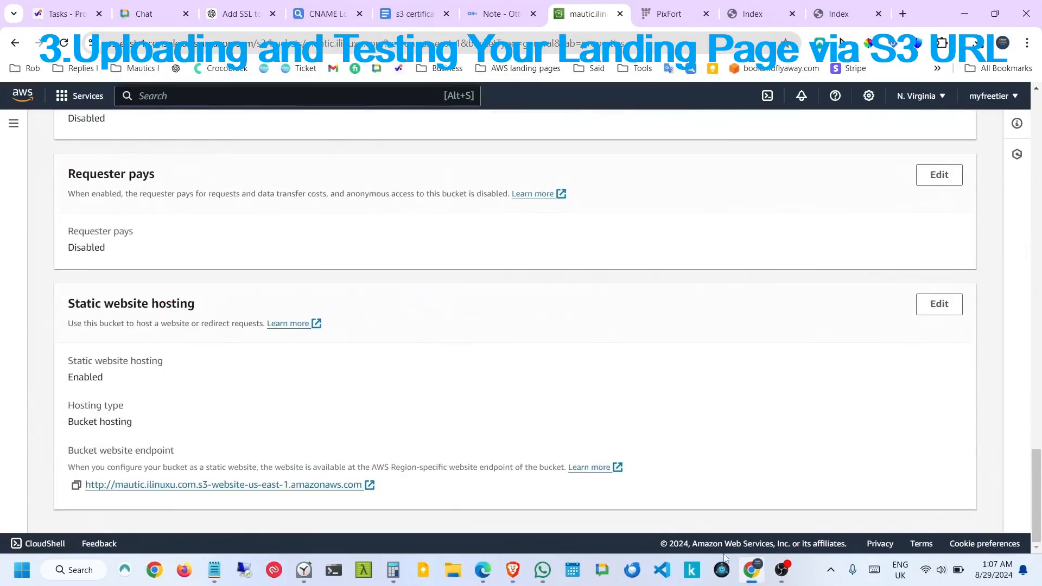
click(369, 485)
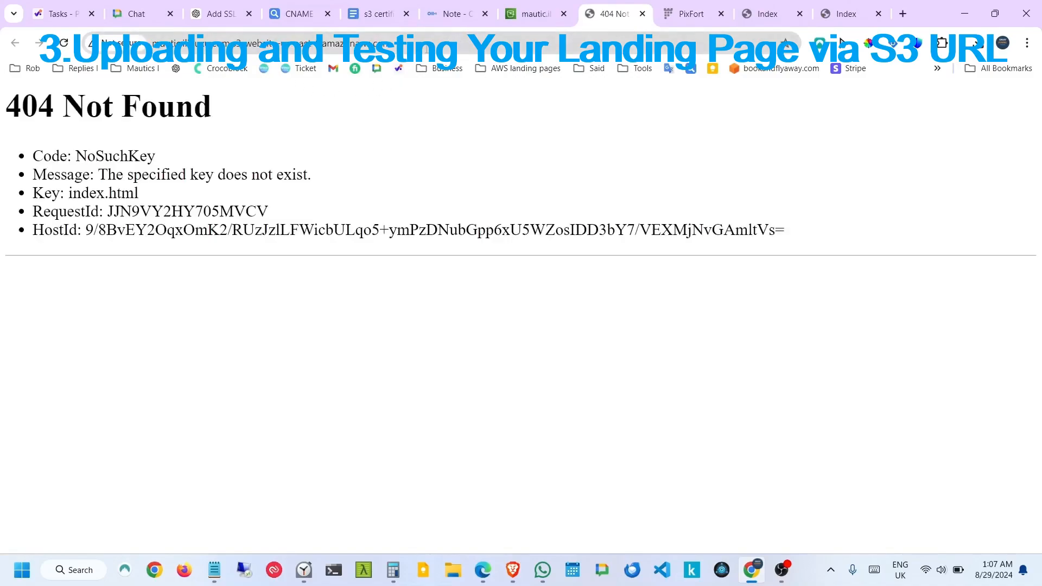
Load the /pixfort path of the bucket website endpoint and look through the hosted landing page's sections.
click(426, 50)
click(429, 44)
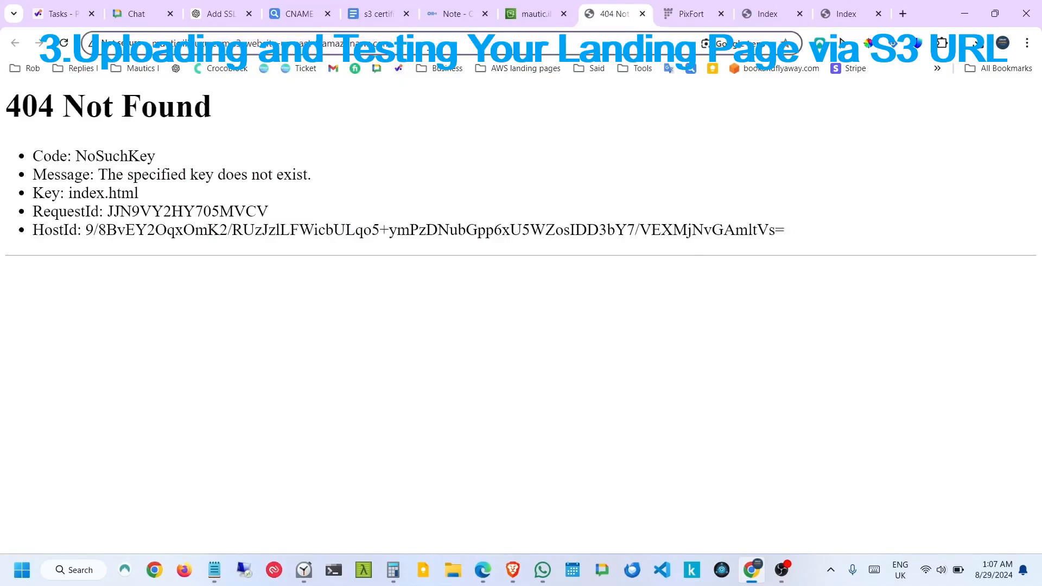
text(/p)
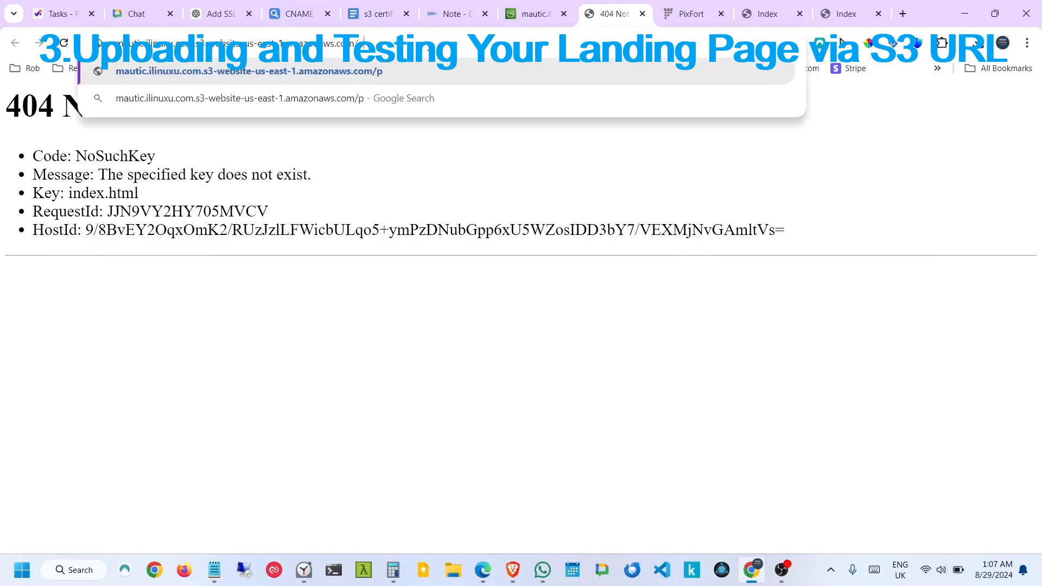
text(ixfort)
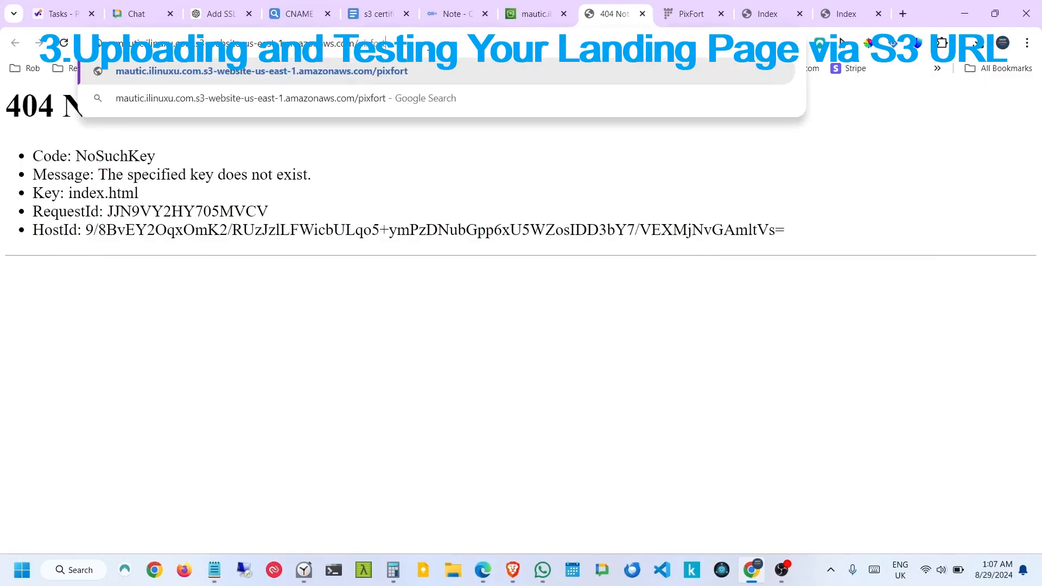
key(Return)
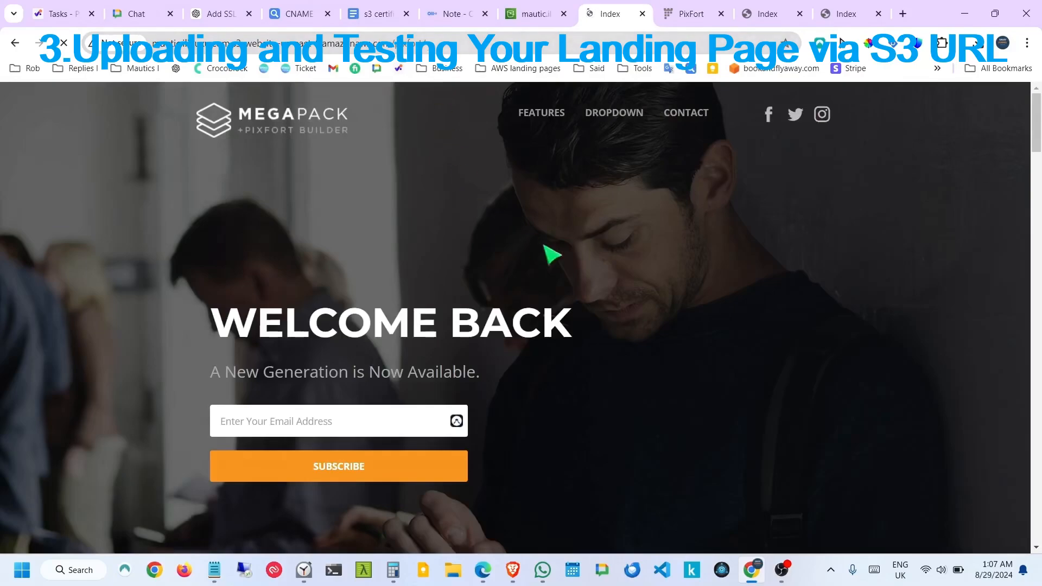
scroll(718, 262, down, 10)
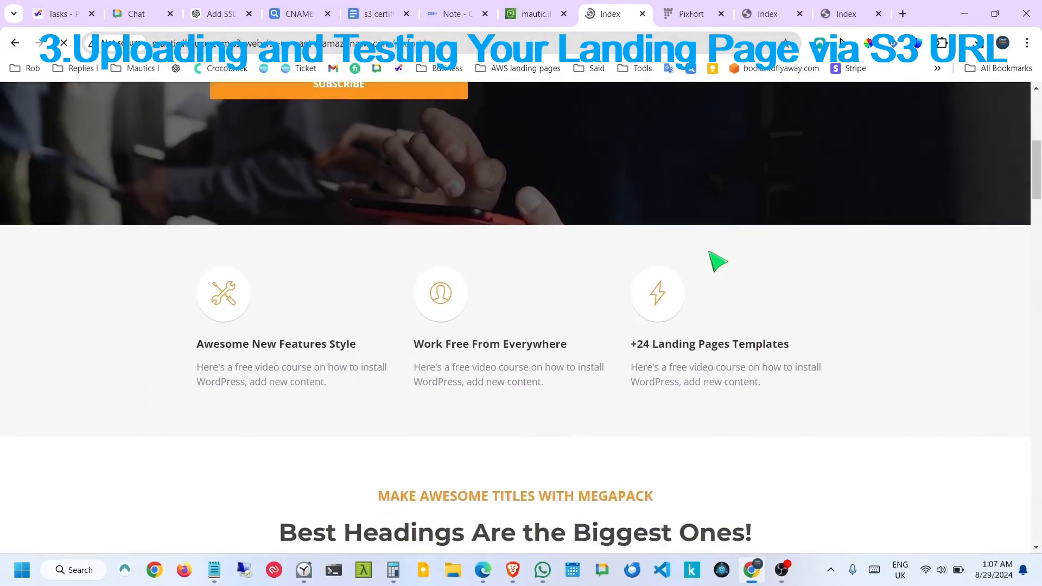
scroll(717, 263, down, 5)
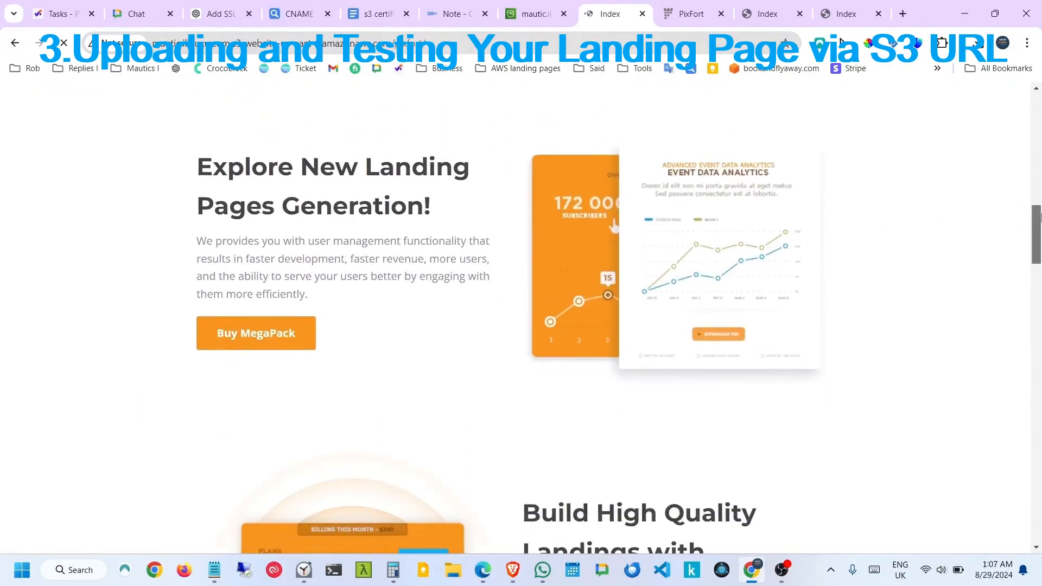
drag(1037, 234, 1040, 103)
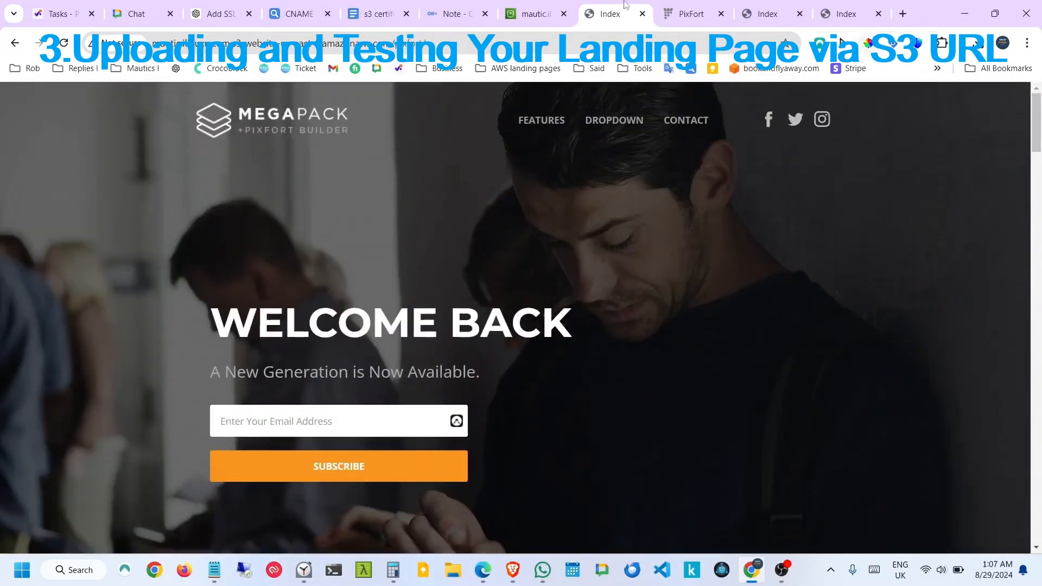
Return to the AWS console, find Certificate Manager by searching for acm, and start a request for a public certificate.
click(525, 13)
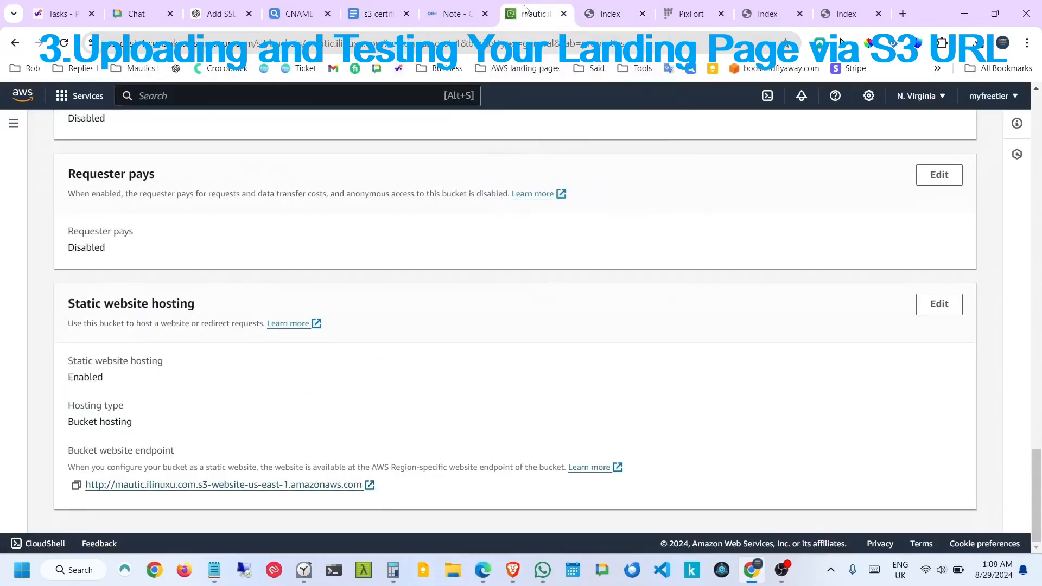
drag(1038, 522, 1038, 163)
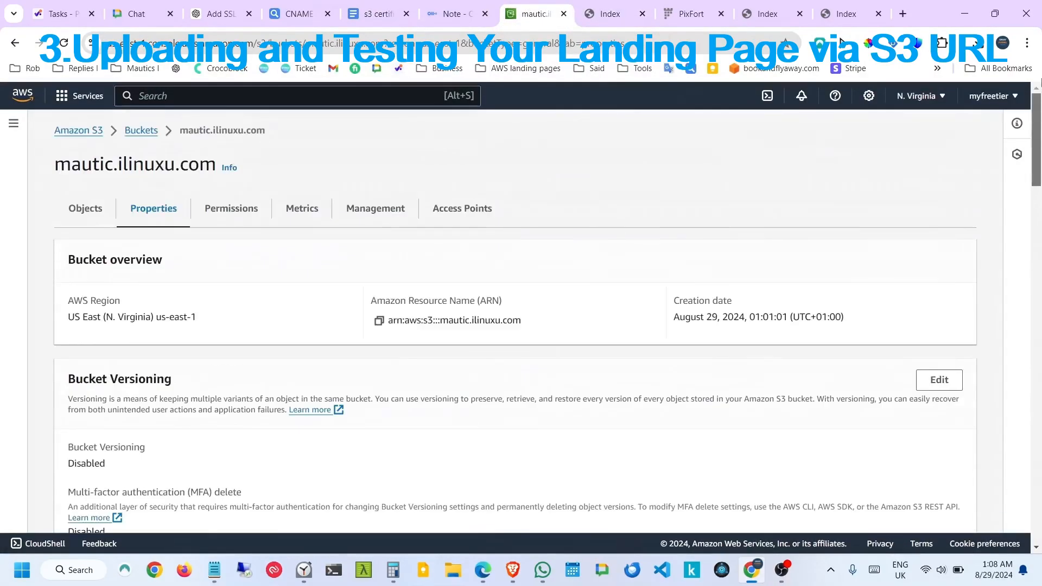
click(248, 98)
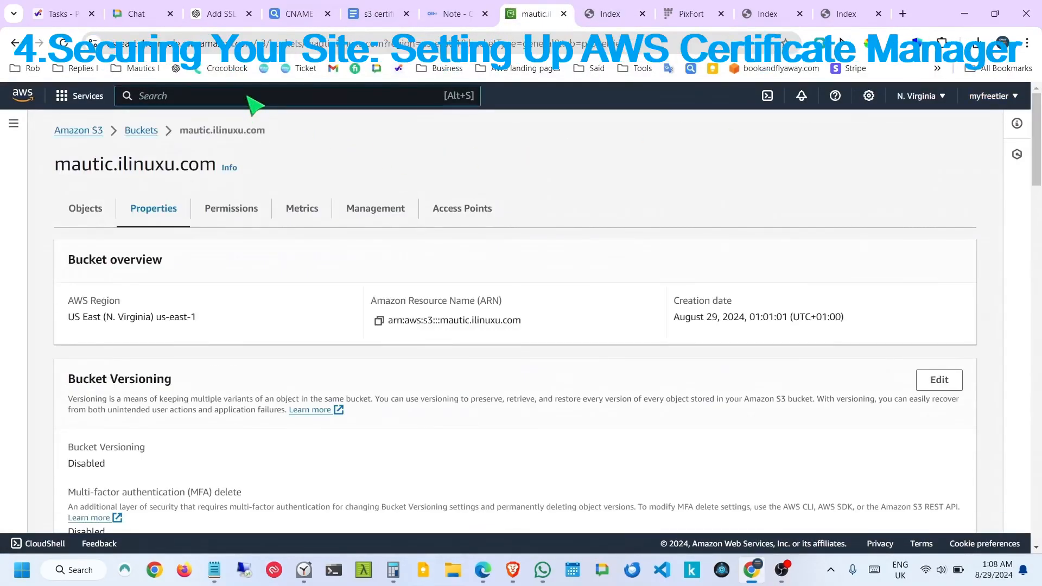
text(acm)
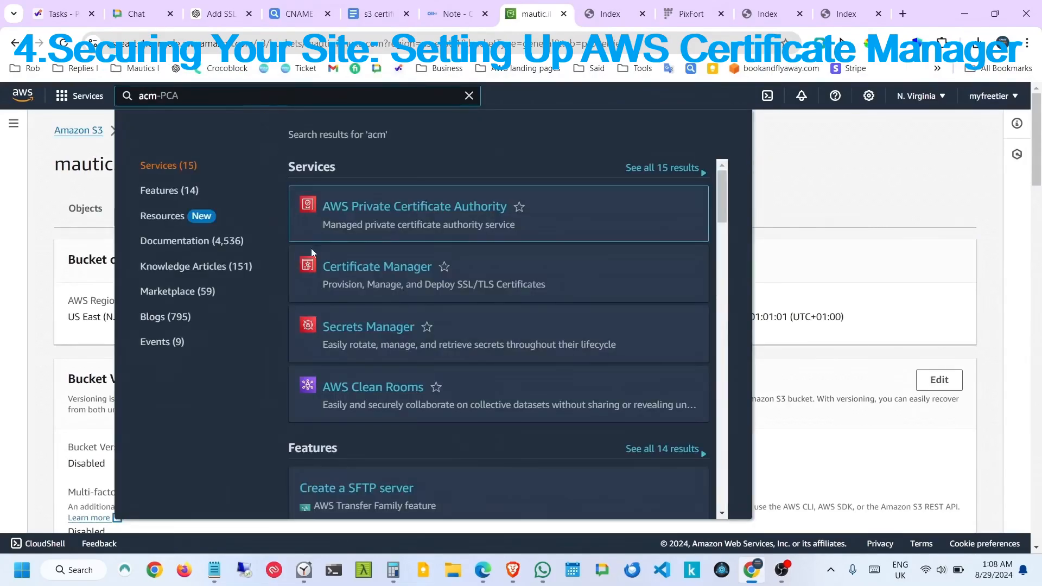
click(396, 270)
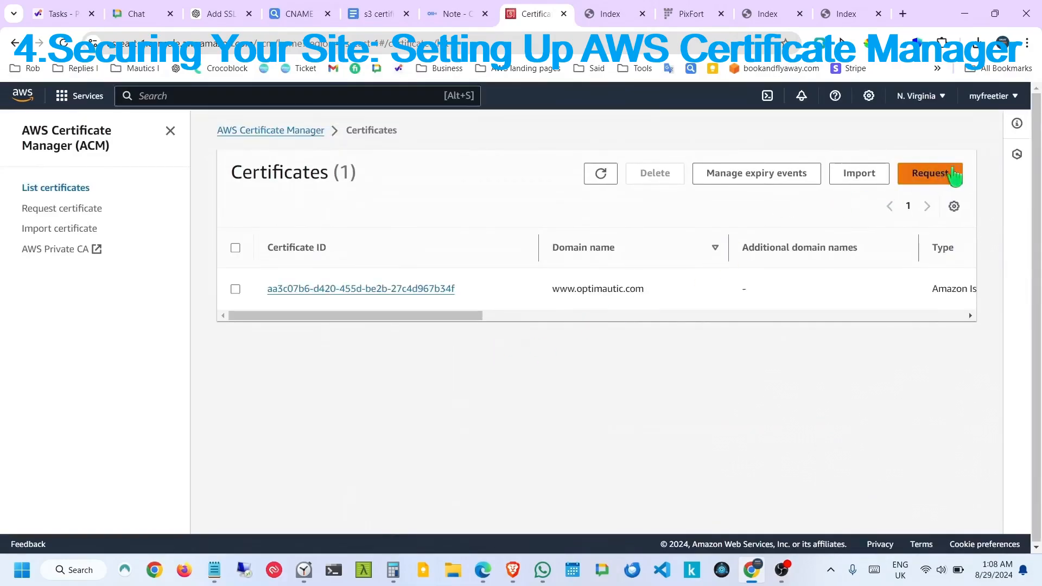
click(952, 174)
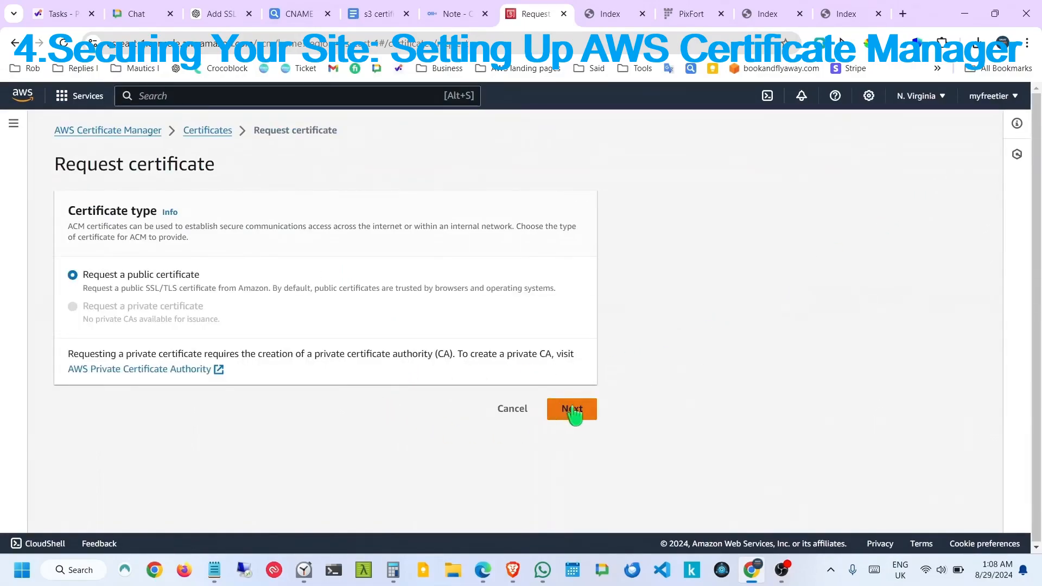
click(574, 412)
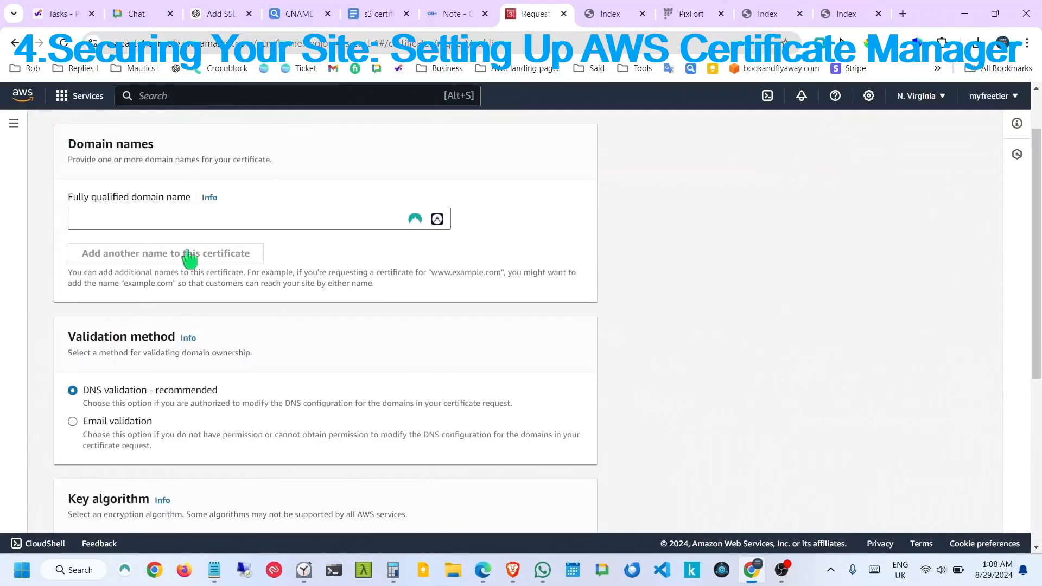
Copy the domain mautic.ilinuxu.com from the notes file and enter it as the certificate's fully qualified domain name.
click(213, 571)
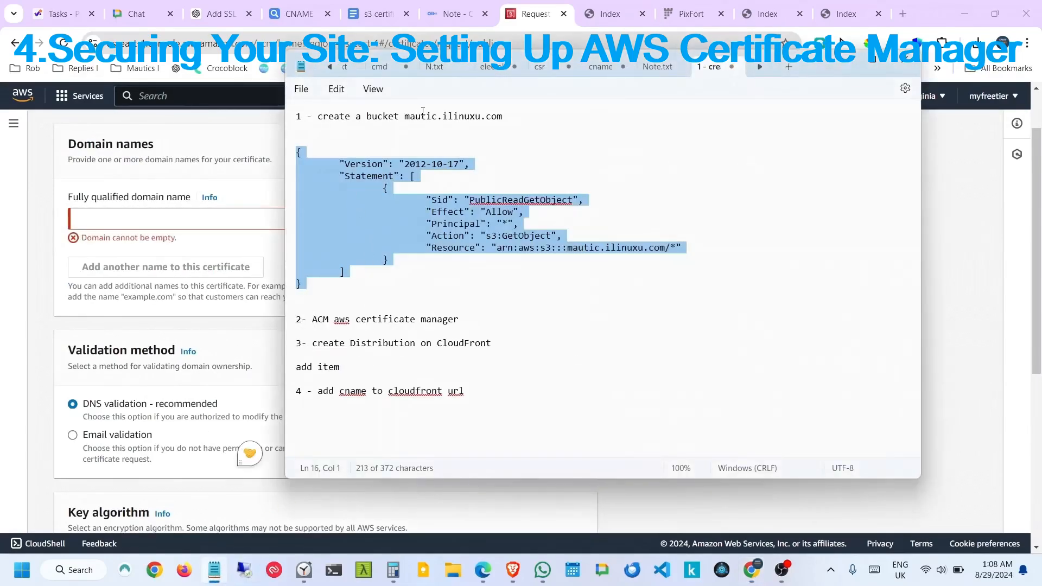
drag(404, 116, 506, 122)
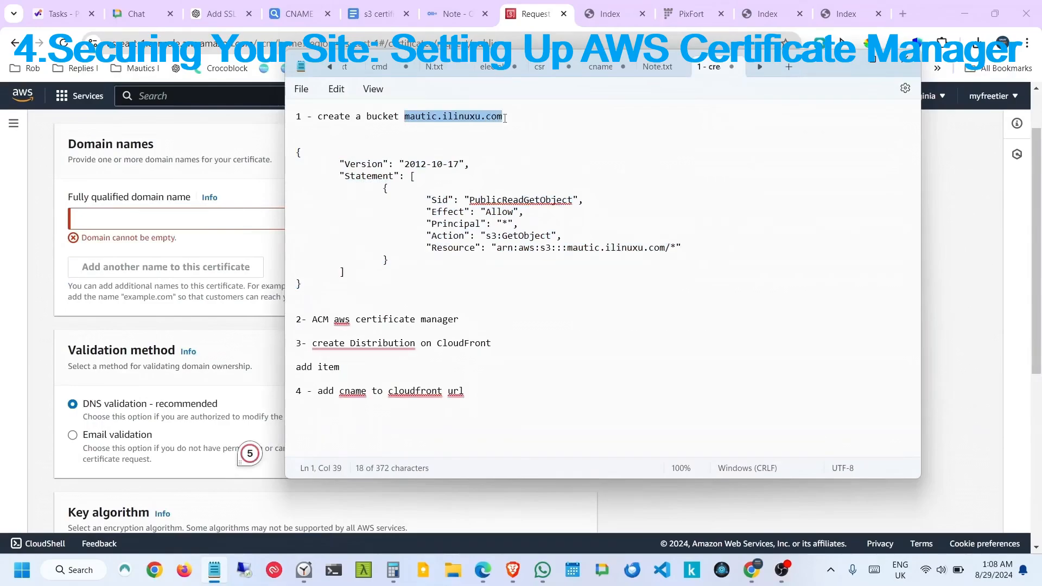
click(101, 218)
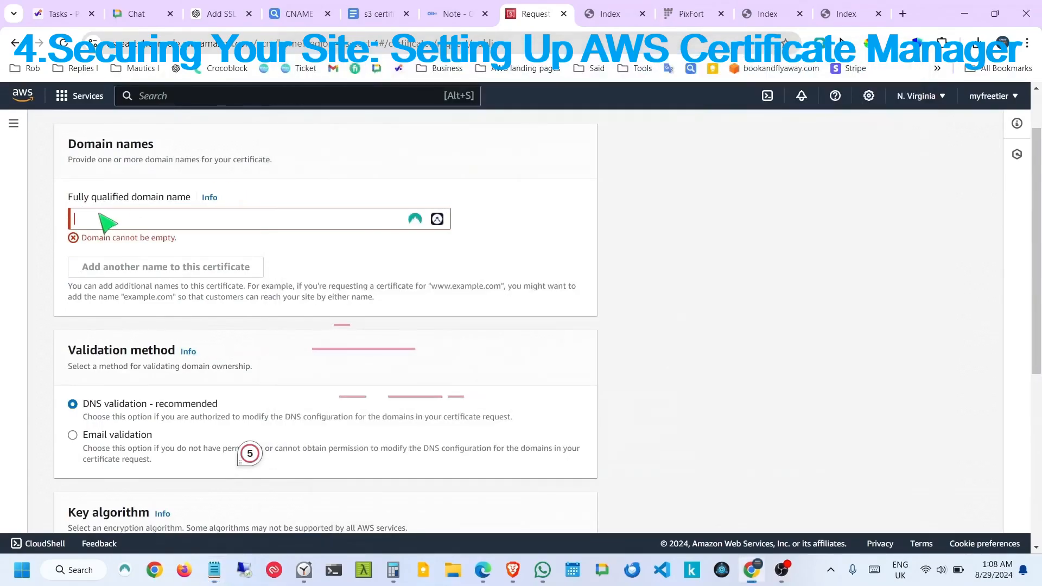
text(mautic.ilinuxu.com)
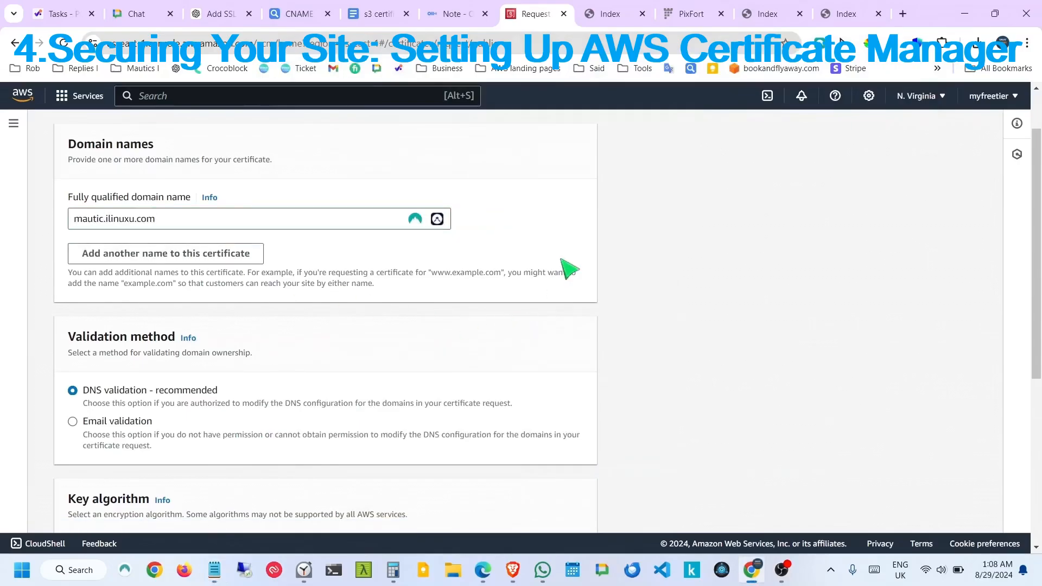
Submit the certificate request with DNS validation and the RSA 2048 key algorithm, and dismiss the offer to save personal info.
scroll(569, 269, down, 2)
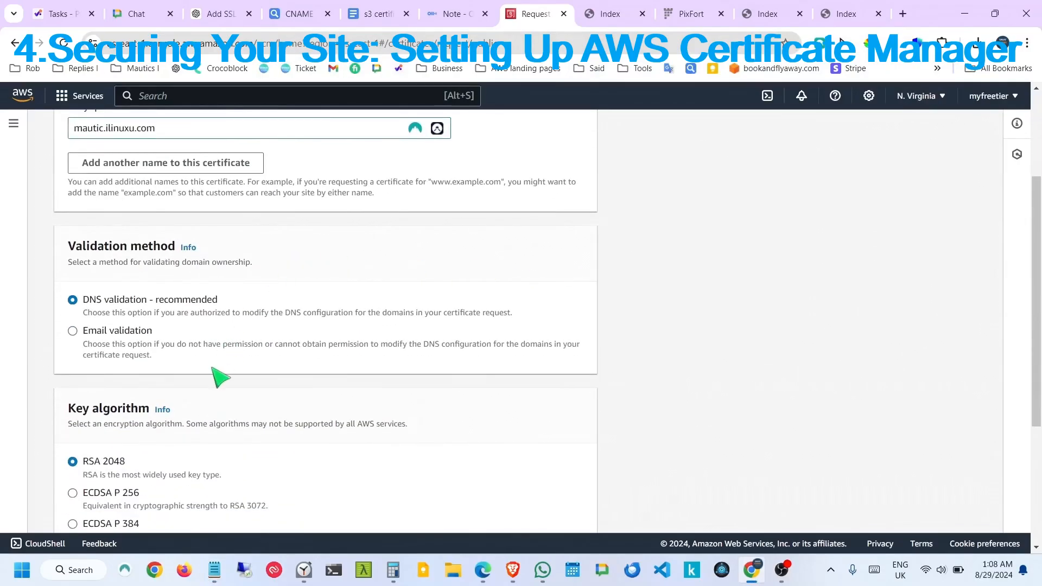
scroll(220, 377, down, 4)
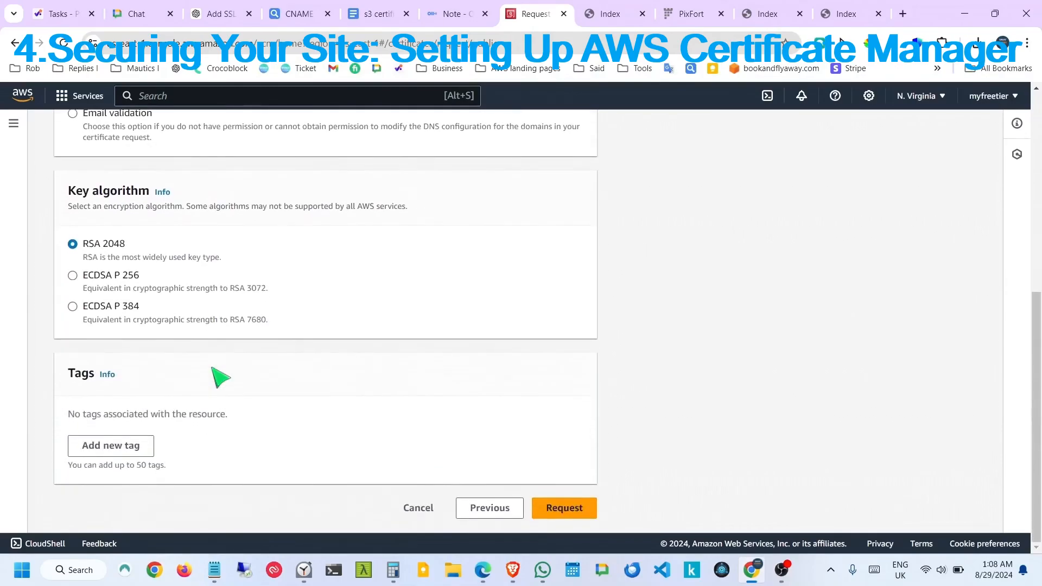
scroll(220, 377, up, 6)
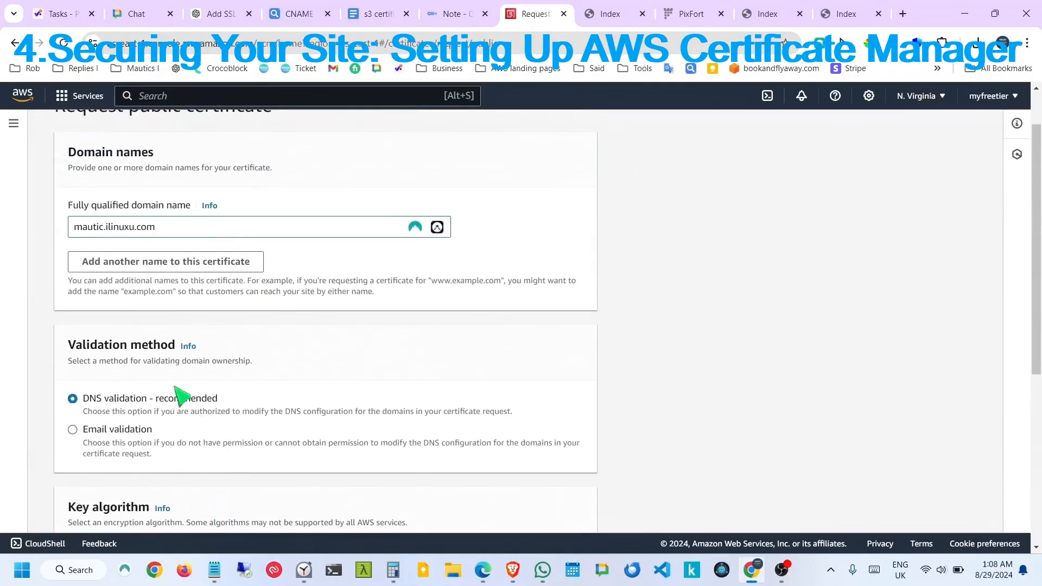
scroll(380, 396, down, 4)
scroll(379, 393, down, 2)
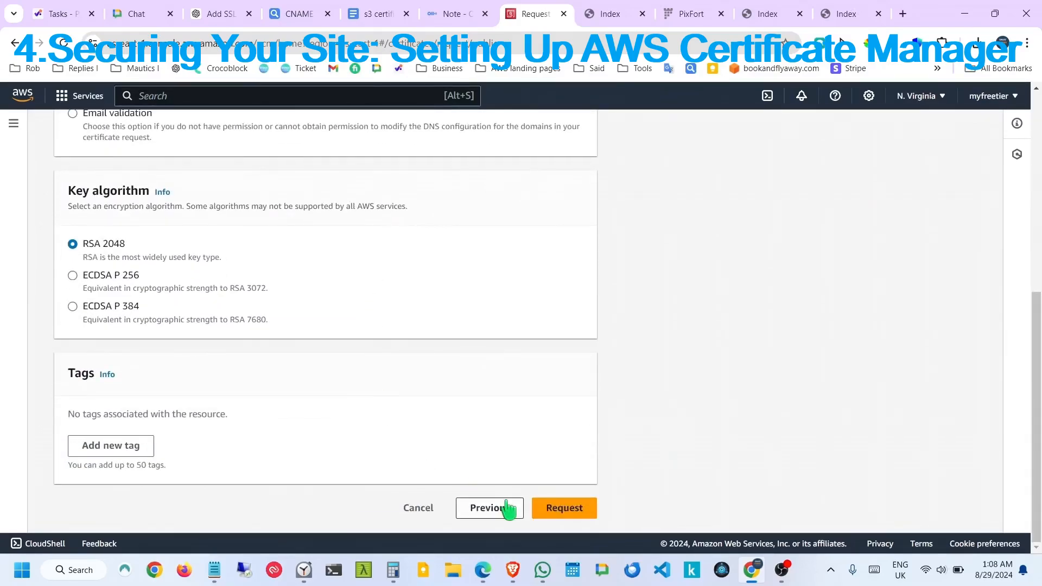
click(561, 508)
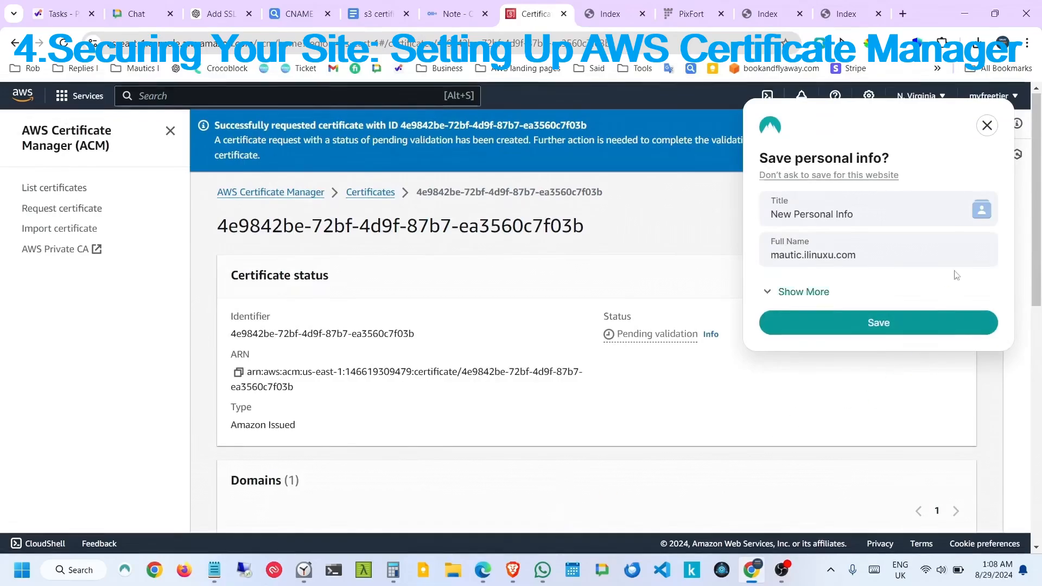
click(987, 126)
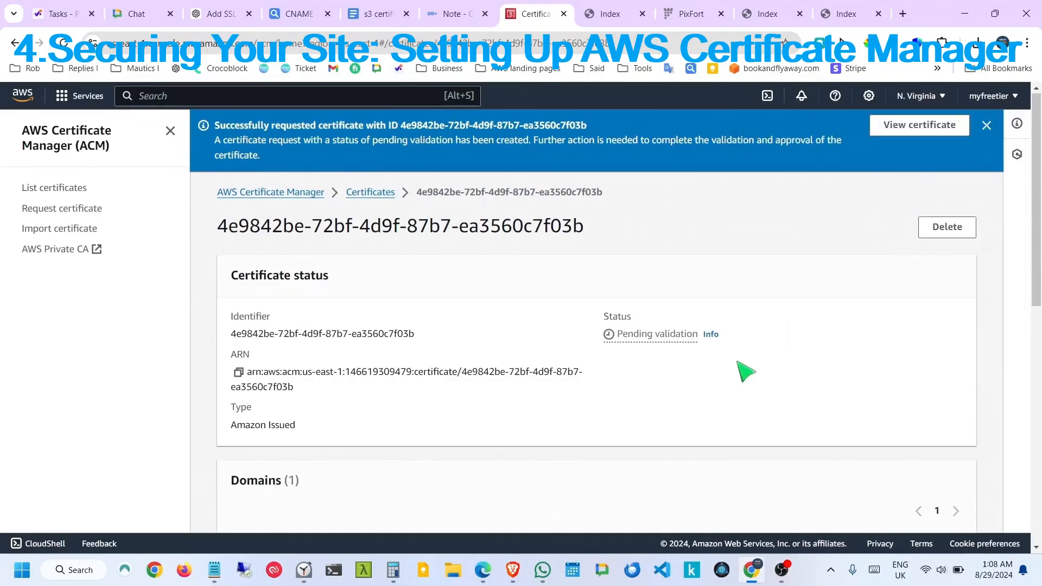
Create the DNS validation records in Amazon Route 53 for the mautic.ilinuxu.com certificate.
scroll(745, 371, down, 7)
scroll(745, 371, down, 2)
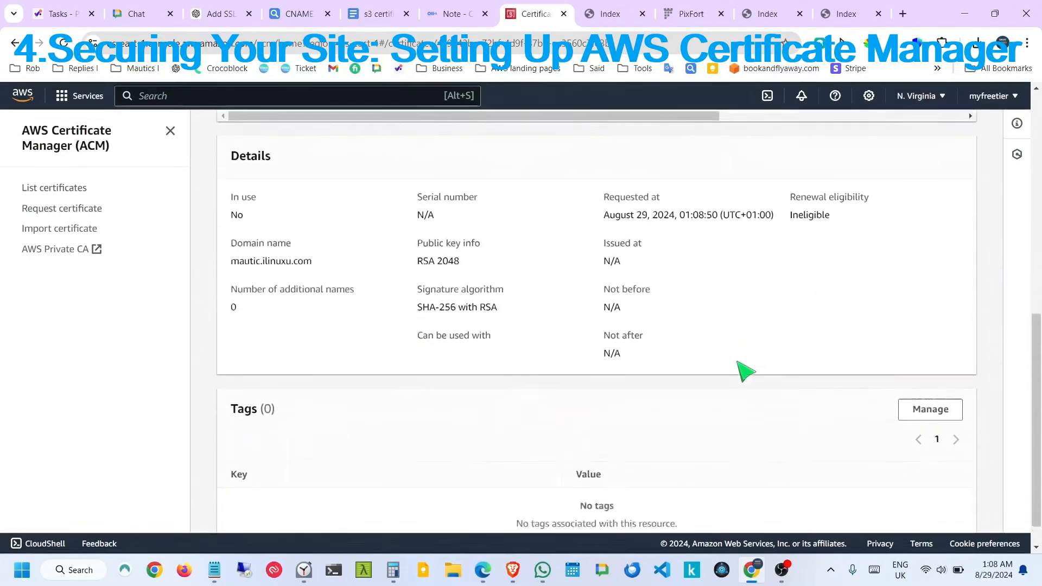
scroll(745, 371, up, 9)
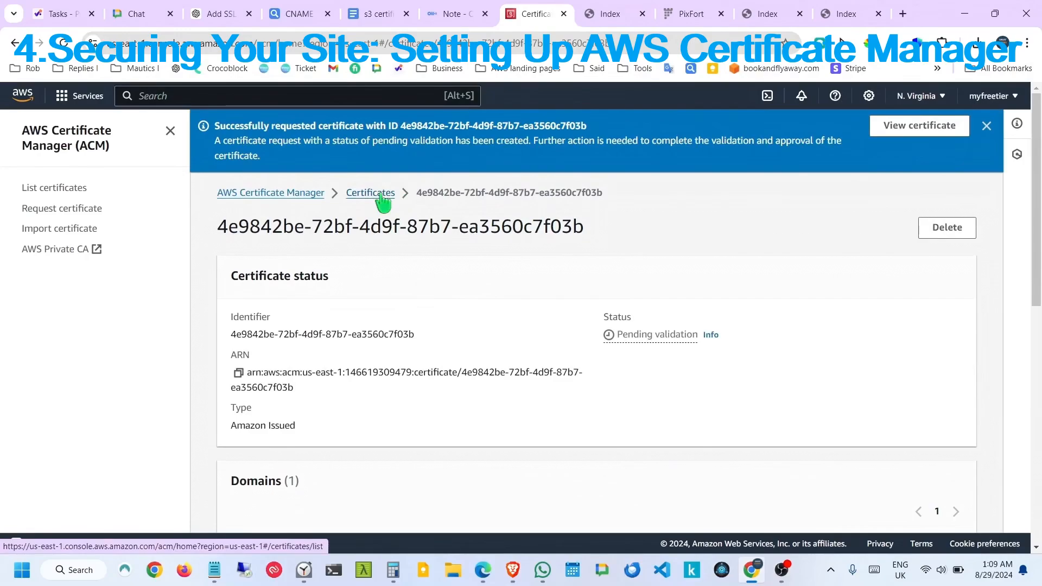
scroll(714, 482, down, 3)
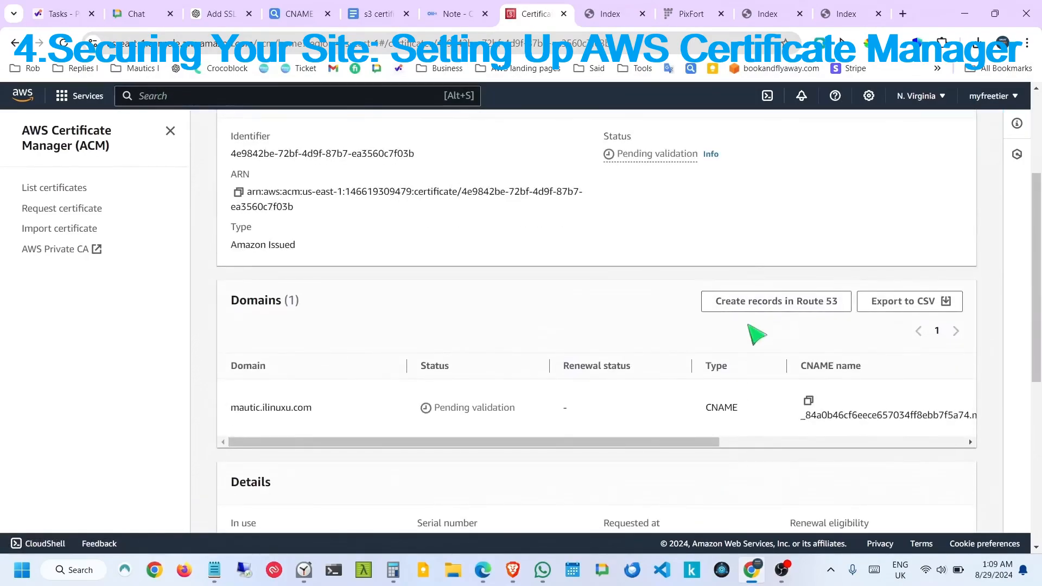
click(756, 302)
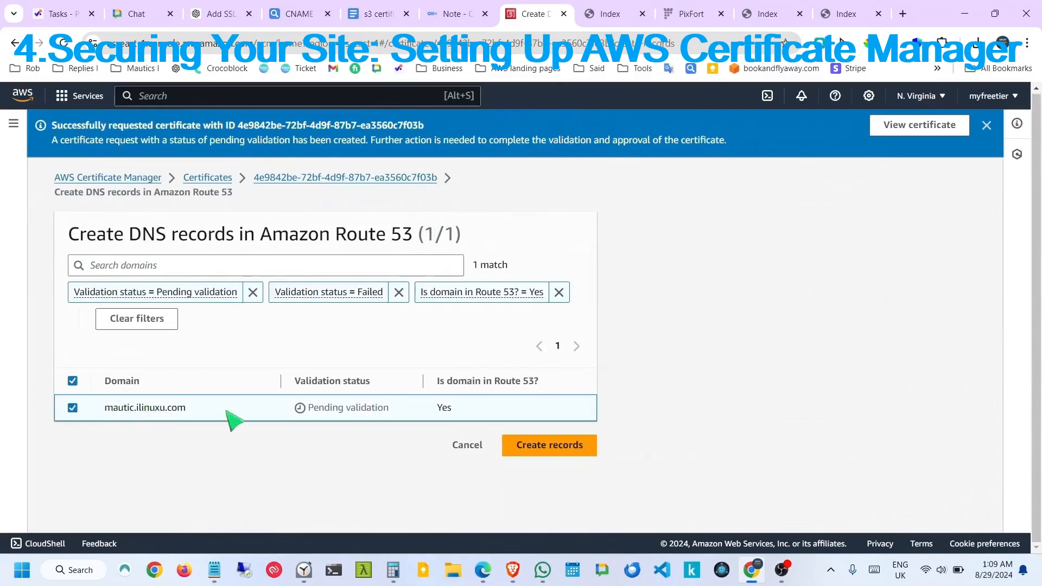
click(586, 446)
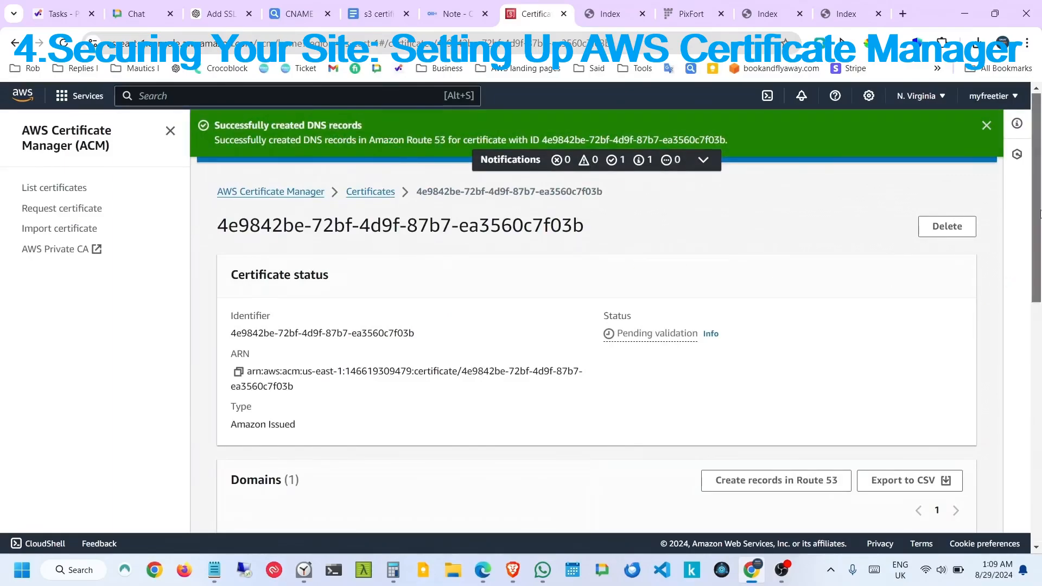
Find CloudFront by searching the AWS services for cloudfront and start creating a new distribution.
click(301, 97)
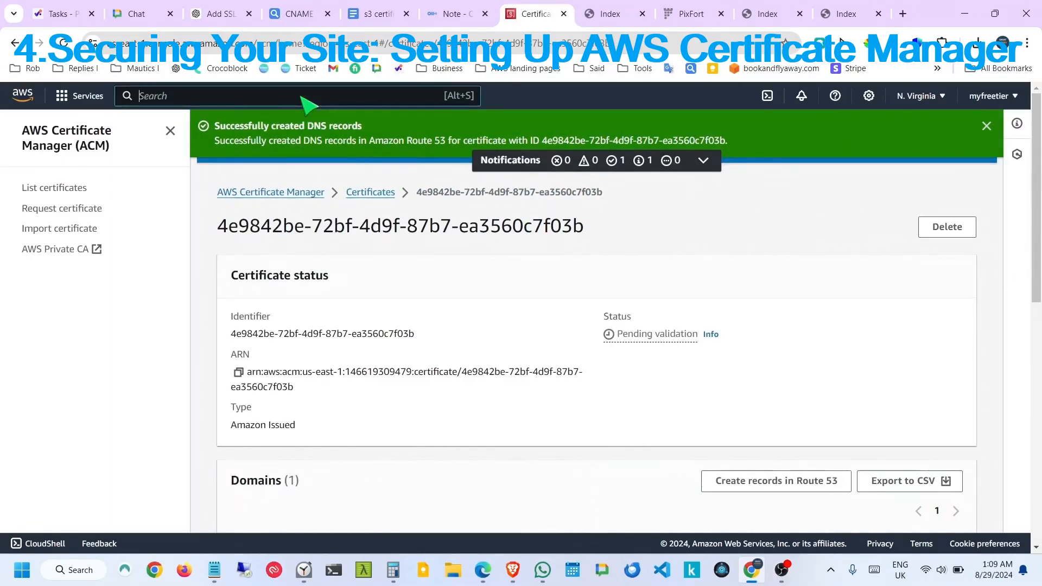
text(clou)
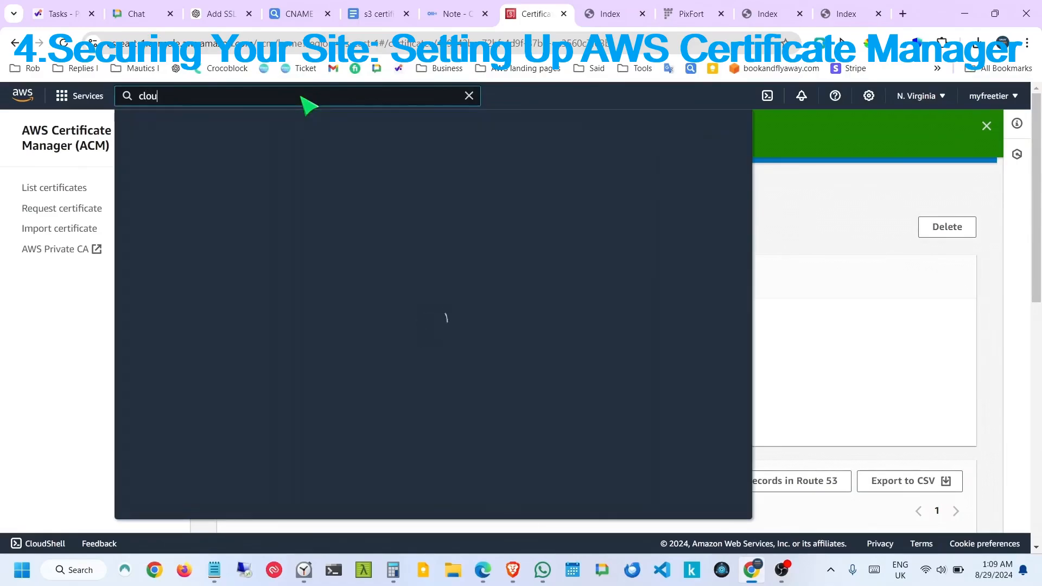
text(dfront)
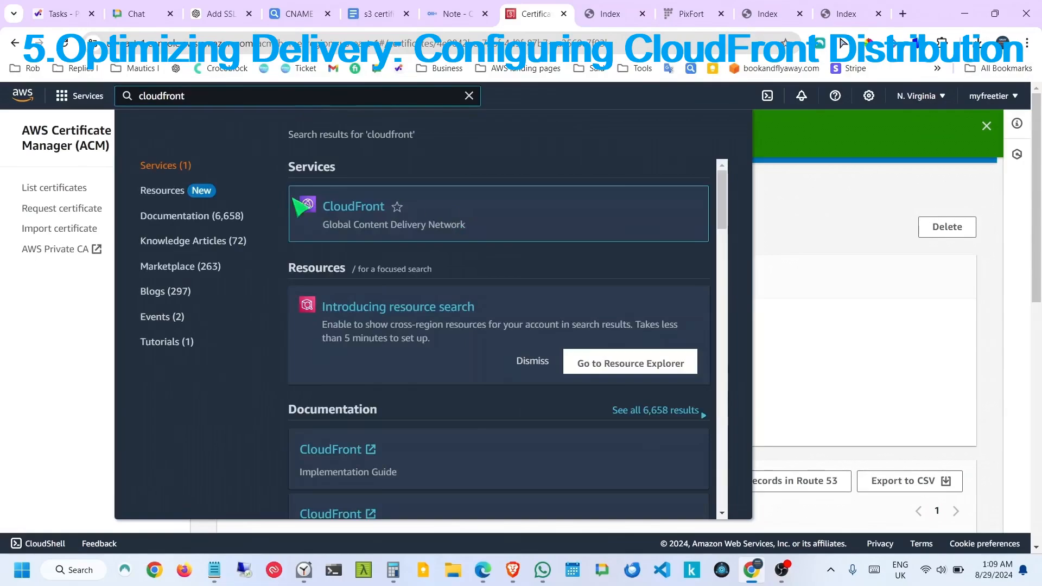
click(344, 209)
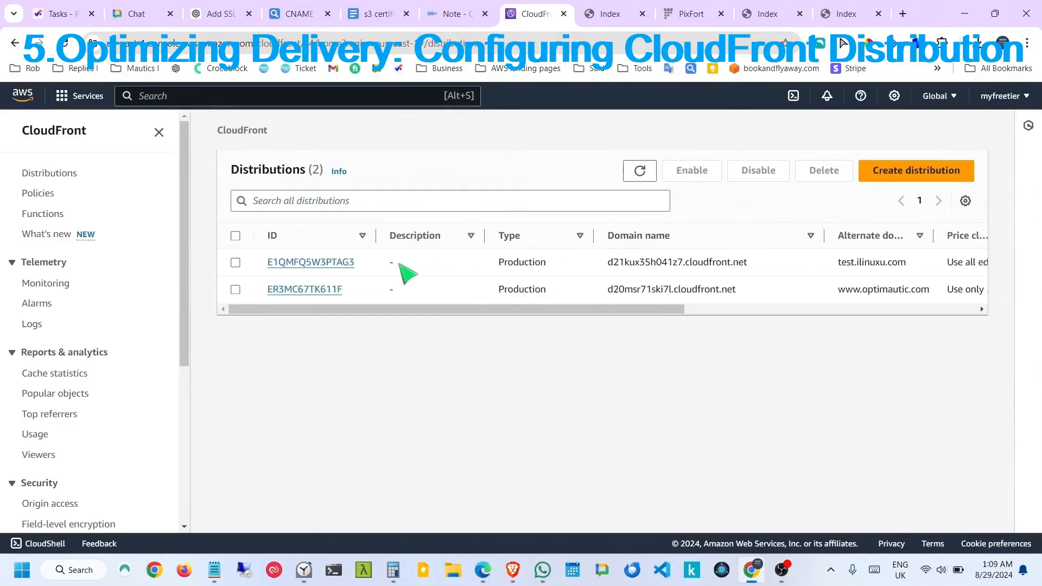
click(904, 172)
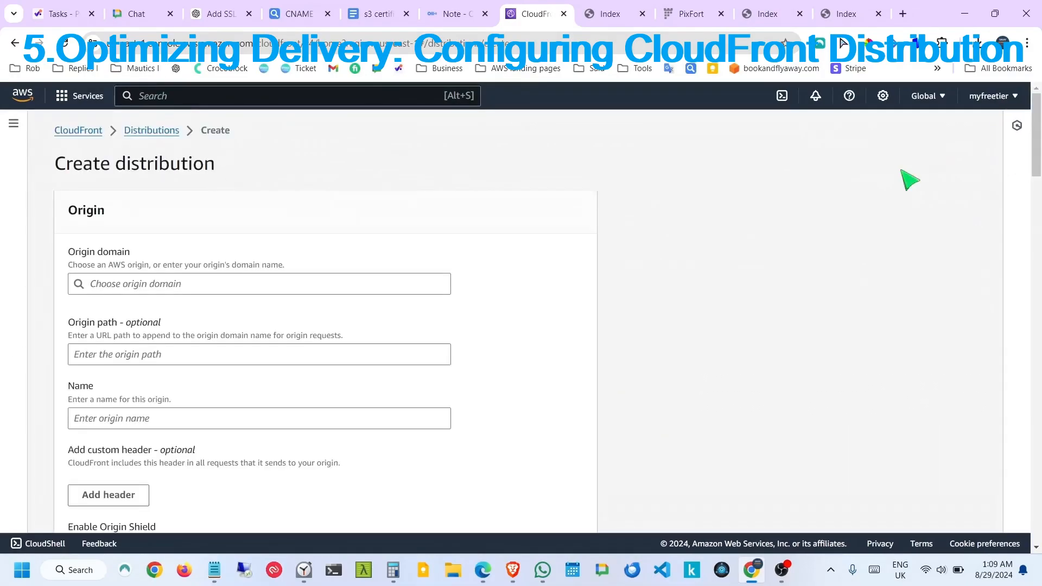
Set the origin domain to the mautic.ilinuxu.com S3 bucket, using its website endpoint mautic.ilinuxu.com.s3-website-us-east-1.amazonaws.com.
click(159, 286)
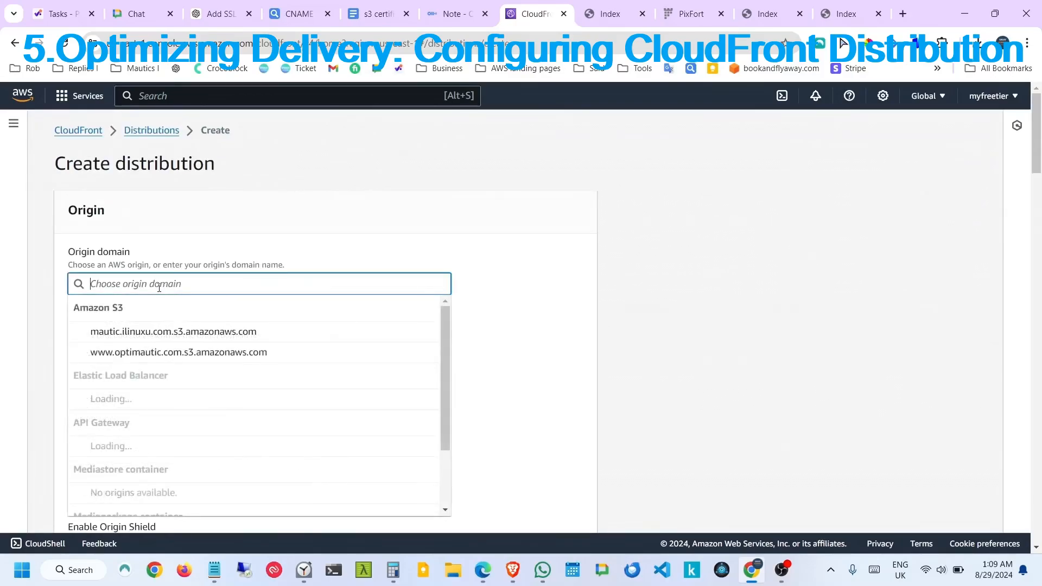
click(163, 333)
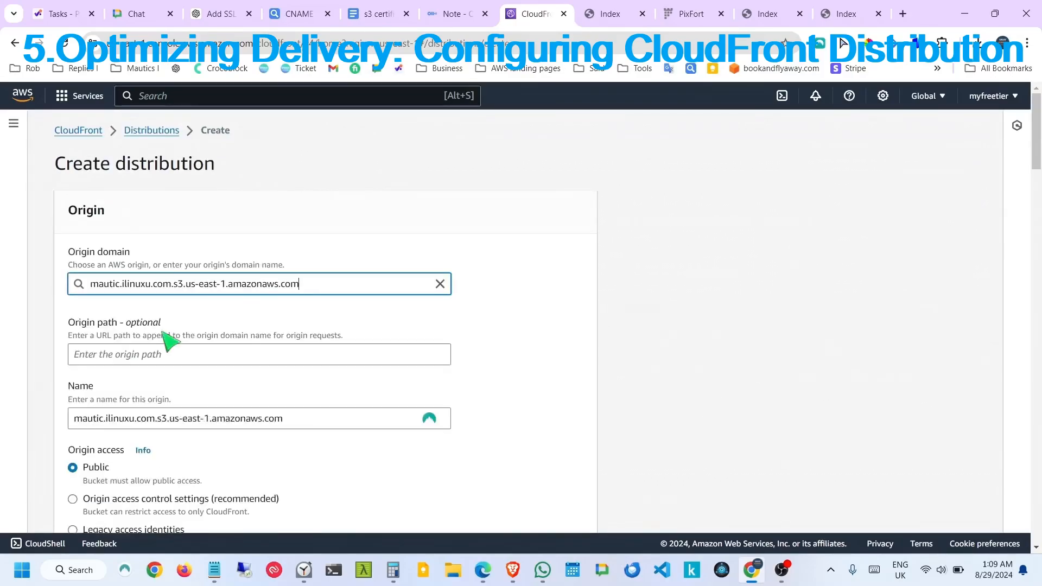
click(170, 387)
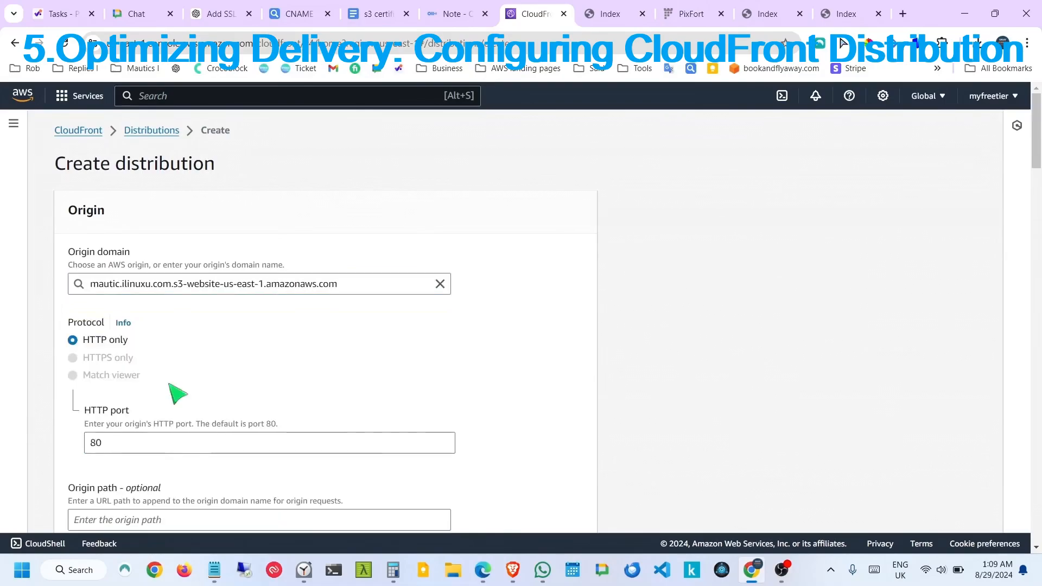
scroll(349, 326, down, 2)
scroll(349, 326, down, 2)
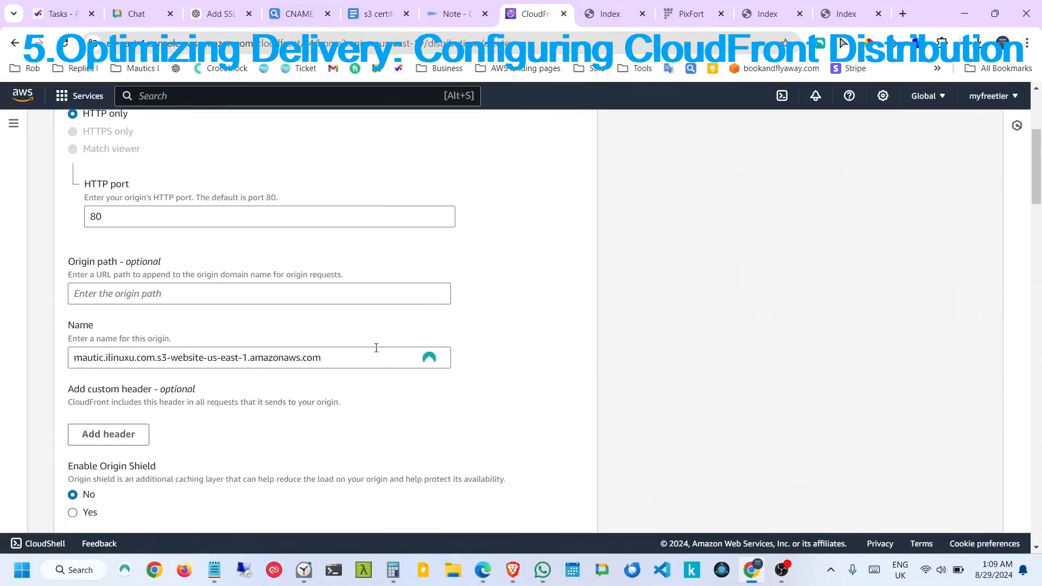
click(358, 352)
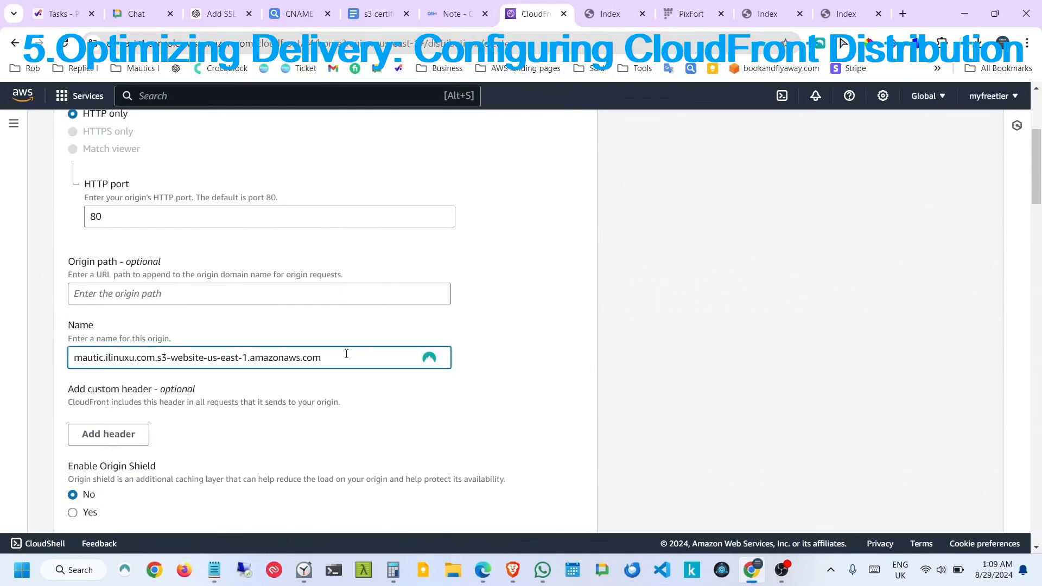
click(570, 345)
Review the default cache behavior settings and choose not to enable Web Application Firewall security protections for the distribution.
scroll(568, 342, down, 2)
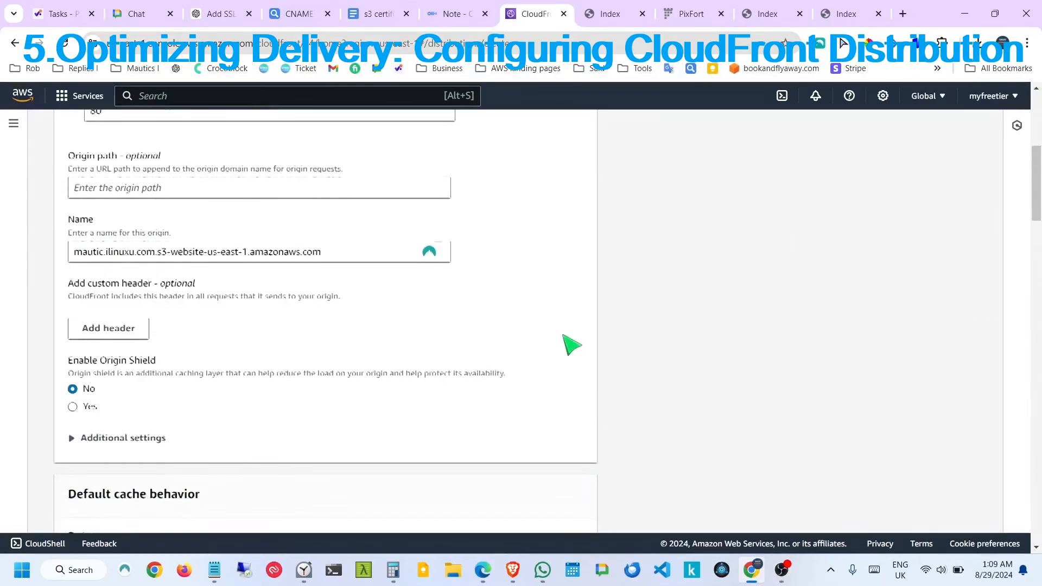
scroll(572, 345, down, 1)
scroll(572, 345, down, 6)
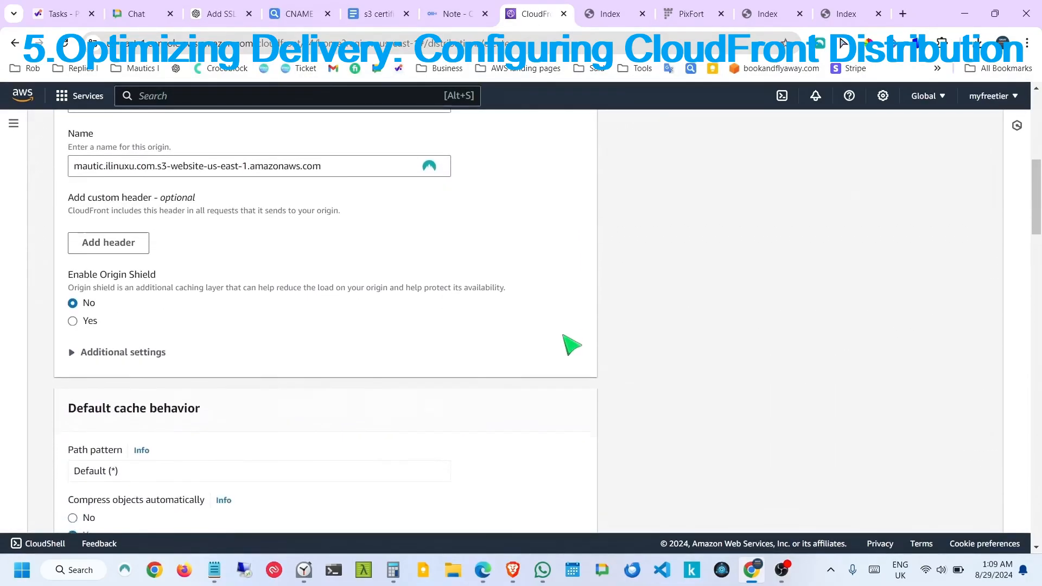
scroll(572, 345, down, 2)
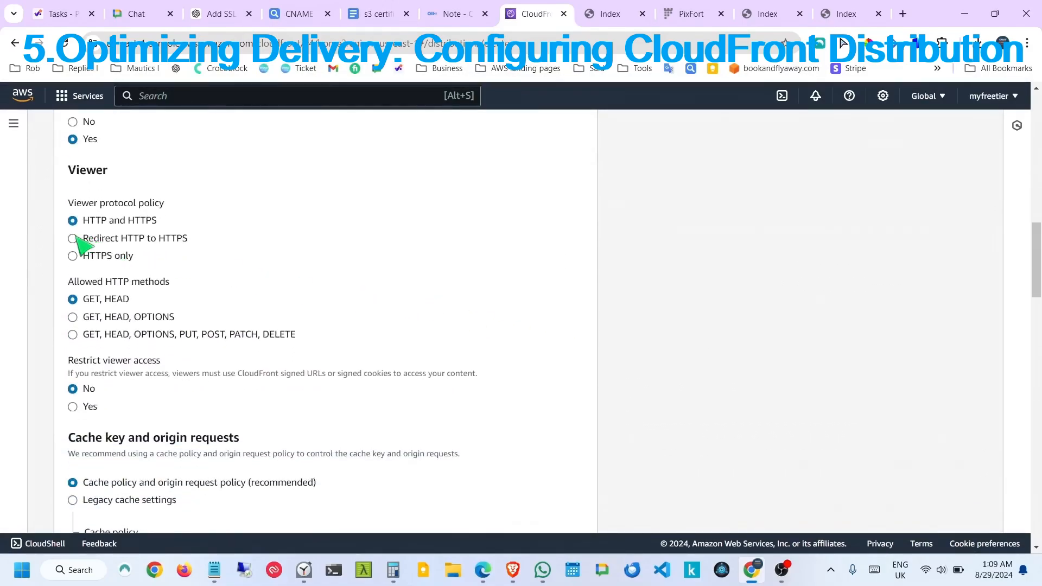
scroll(421, 273, down, 6)
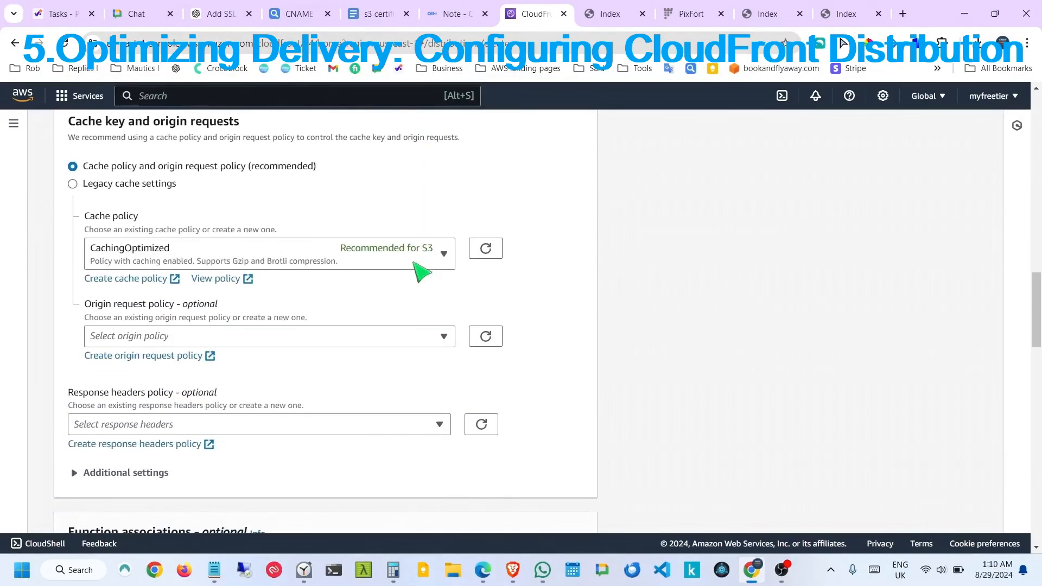
scroll(416, 270, down, 3)
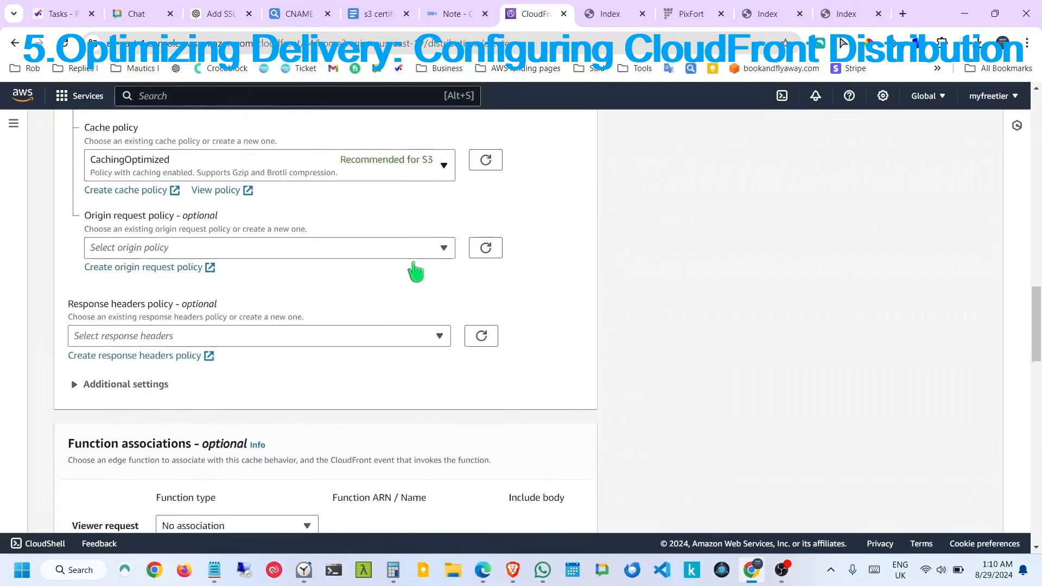
scroll(427, 286, down, 8)
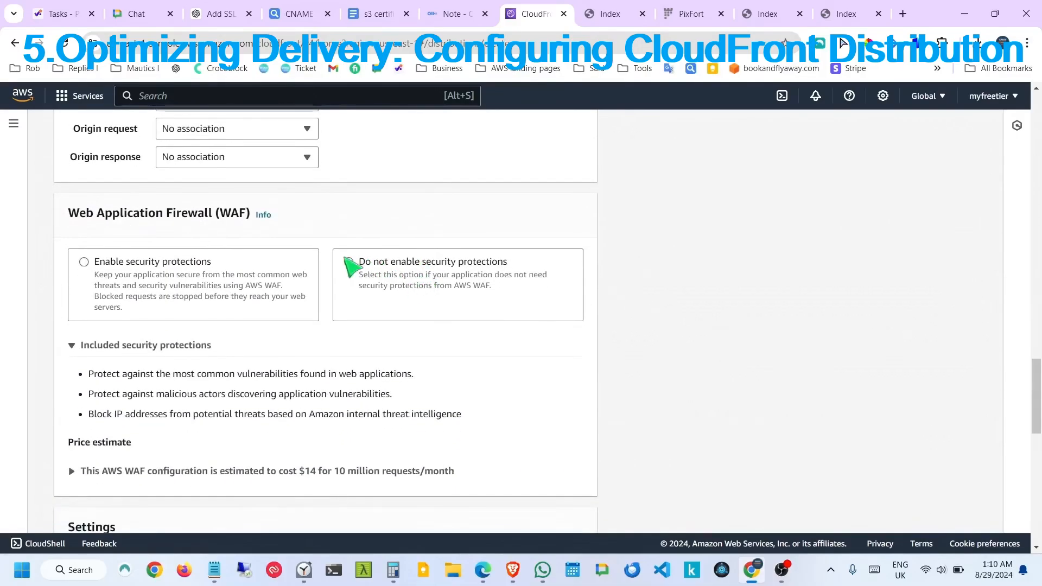
click(349, 264)
Select the mautic.ilinuxu.com ACM certificate as the distribution's custom SSL certificate.
scroll(406, 369, down, 3)
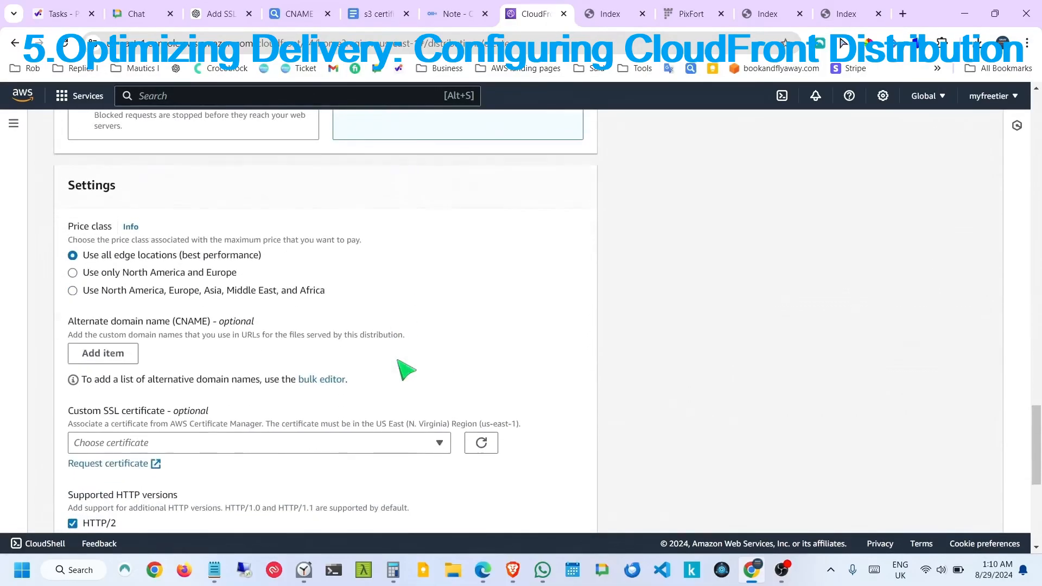
scroll(407, 365, down, 2)
click(353, 359)
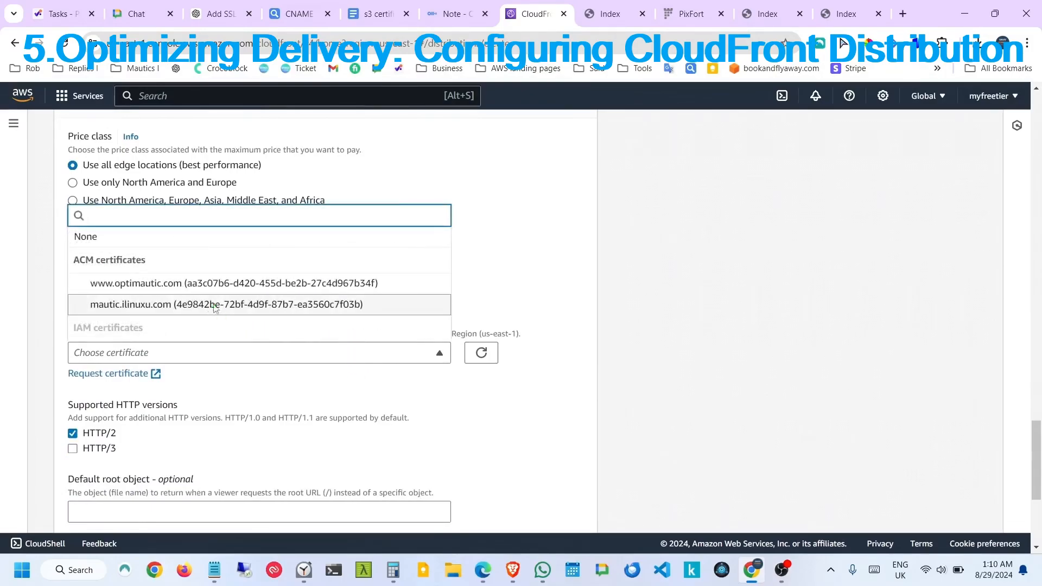
click(218, 306)
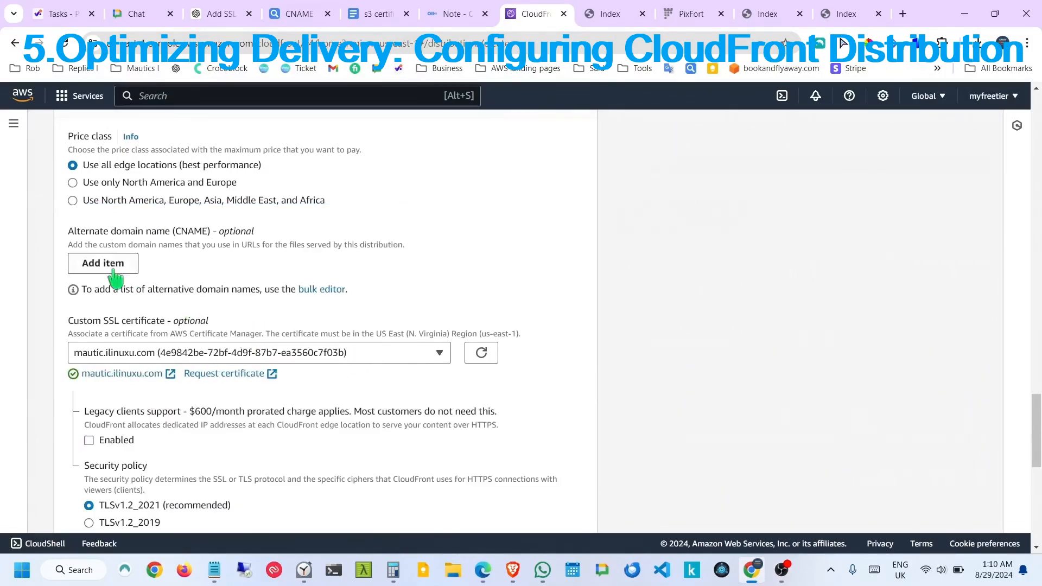
Add mautic.ilinuxu.com, copied from the Notepad notes, as the distribution's alternate domain name (CNAME).
click(106, 264)
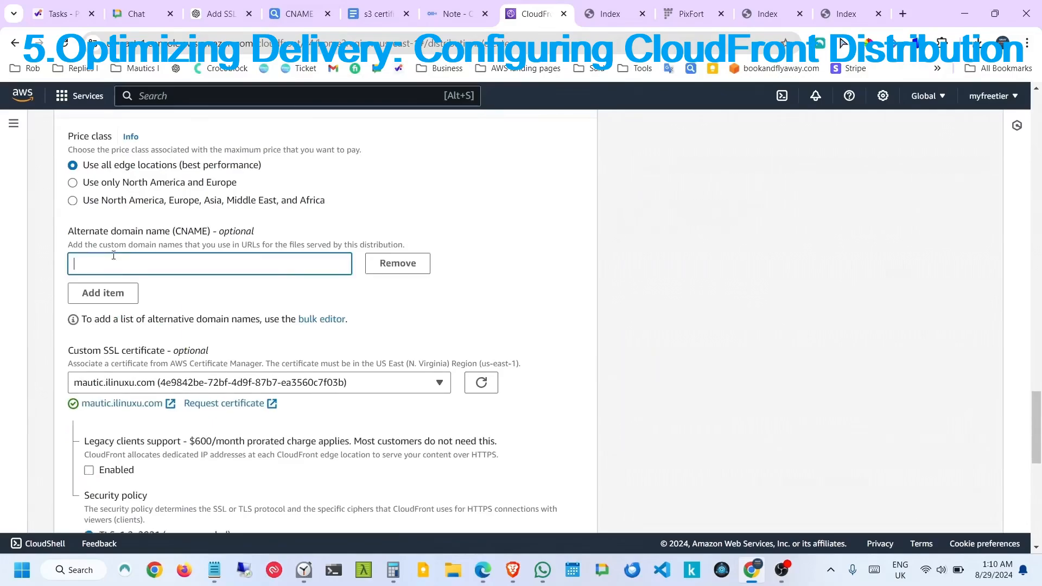
click(214, 570)
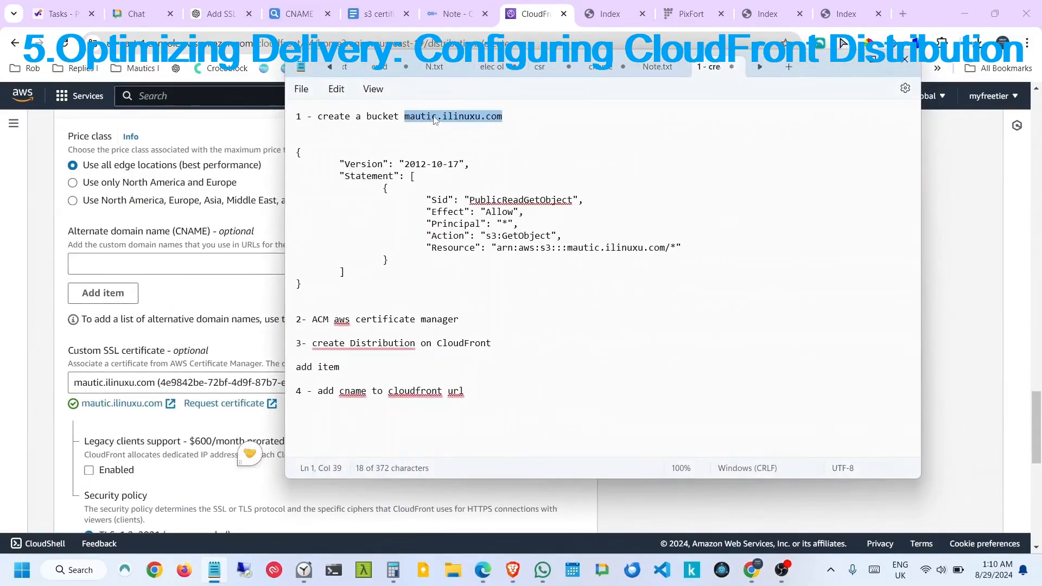
right_click(432, 125)
click(470, 196)
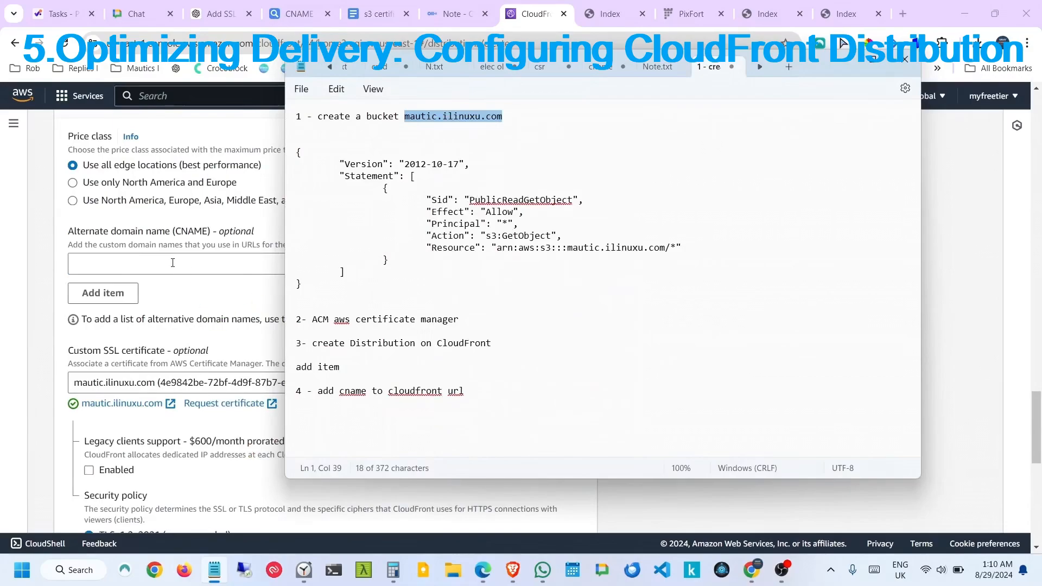
click(215, 570)
click(173, 262)
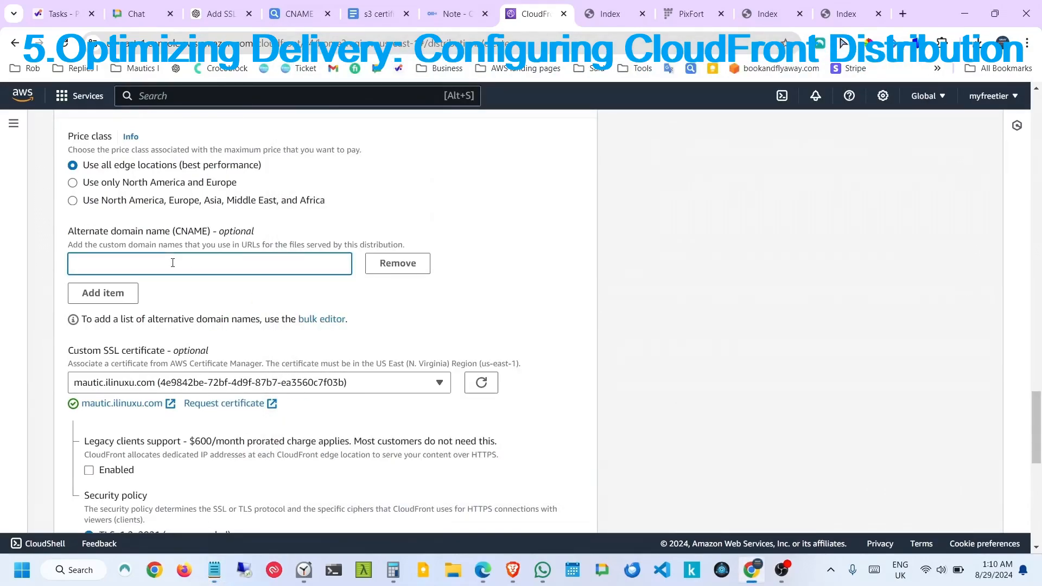
key(ctrl+v)
Create the distribution without changing the remaining settings and look over its general details.
scroll(414, 289, down, 9)
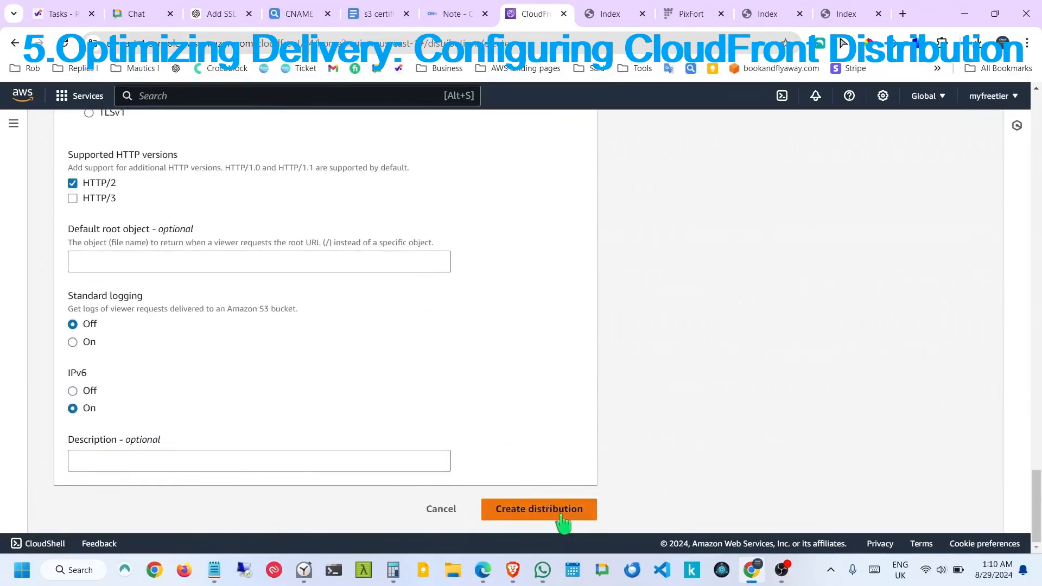
click(564, 510)
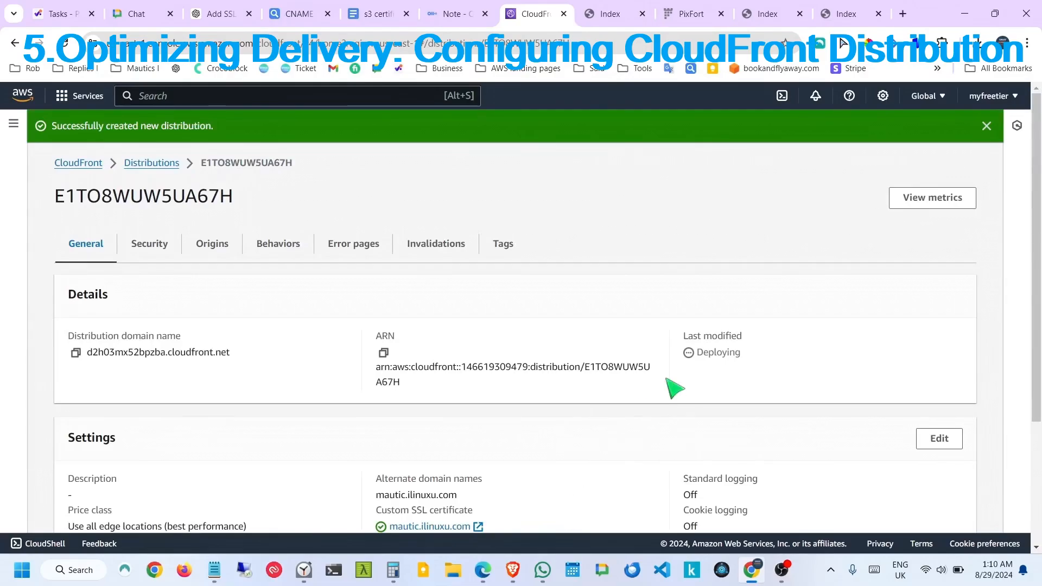
scroll(668, 380, down, 3)
scroll(668, 380, up, 3)
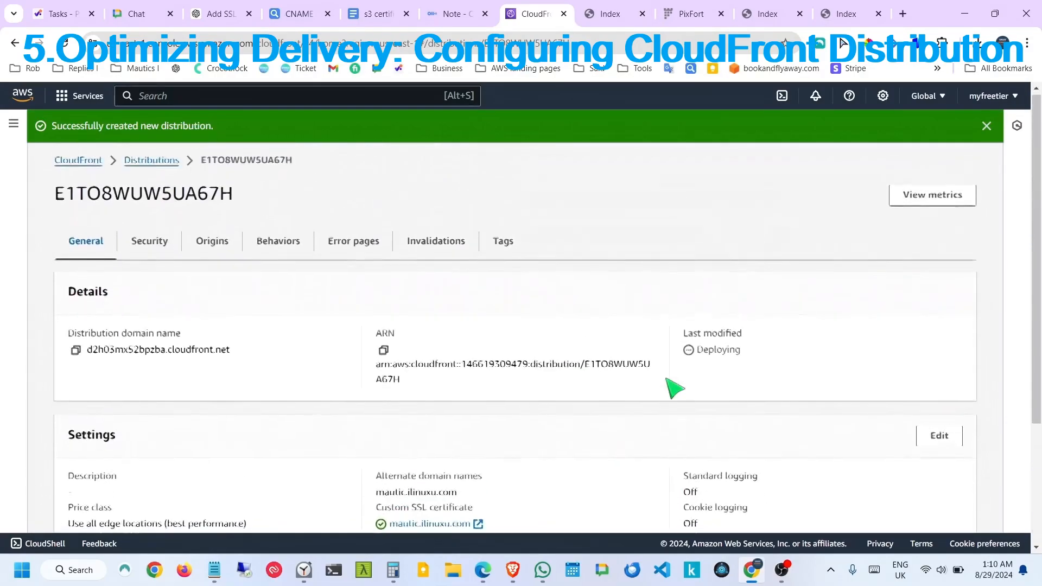
scroll(668, 380, down, 3)
scroll(668, 380, up, 3)
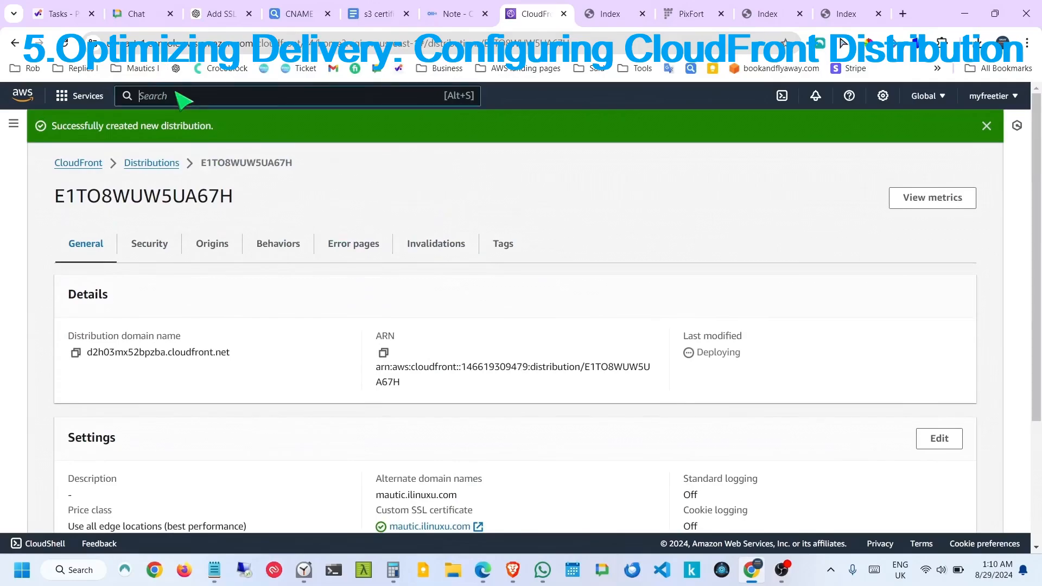
Find Route 53 by searching the AWS services for 53 and open the ilinuxu.com hosted zone.
click(183, 97)
text(53)
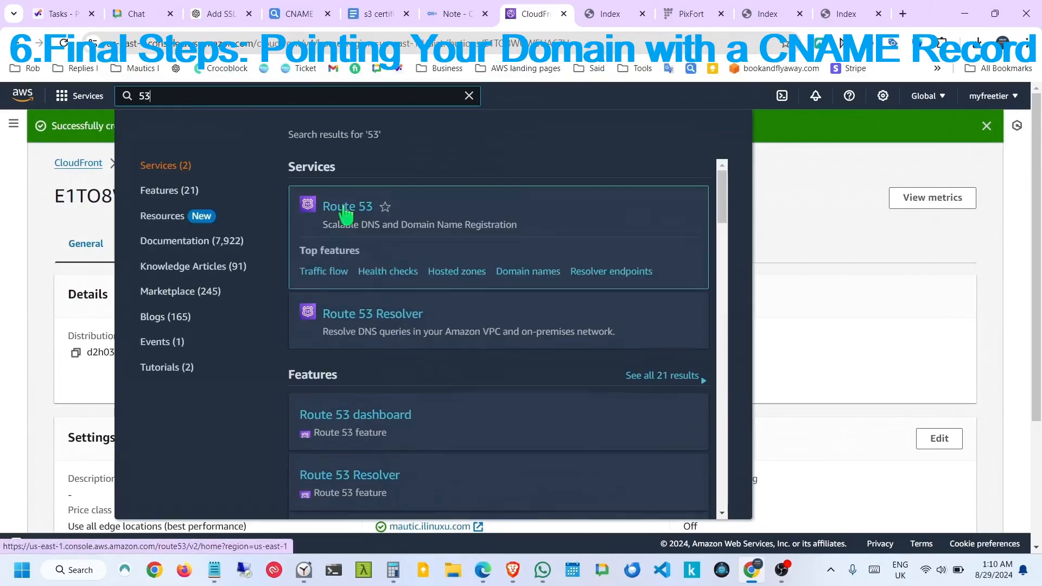
click(345, 208)
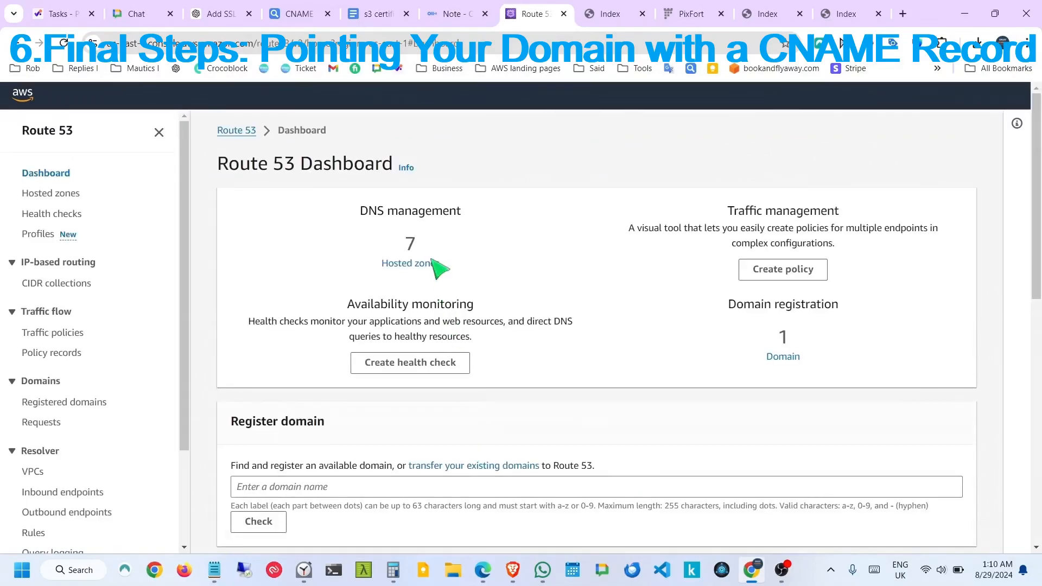
click(416, 265)
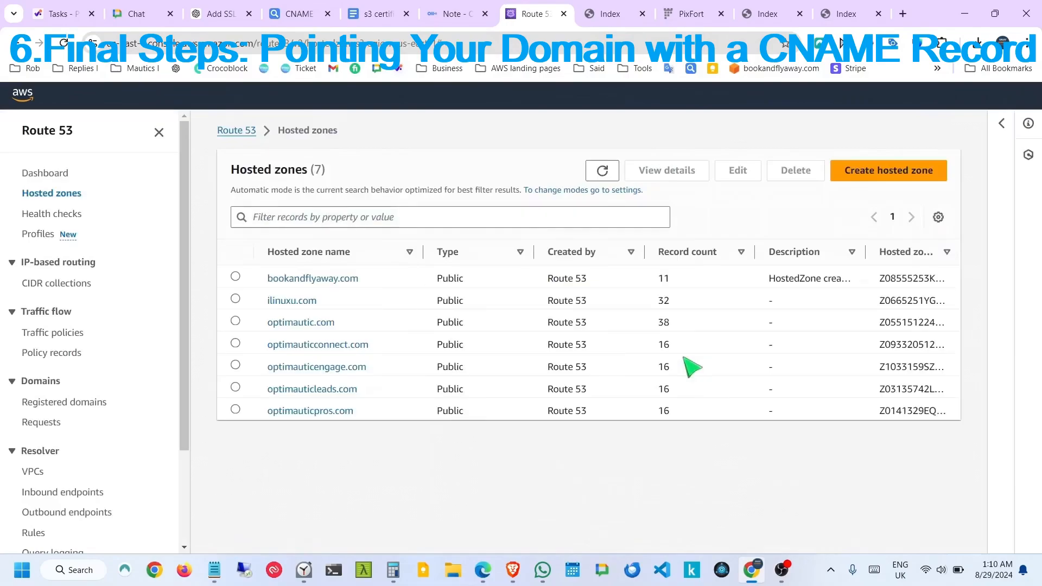
click(293, 300)
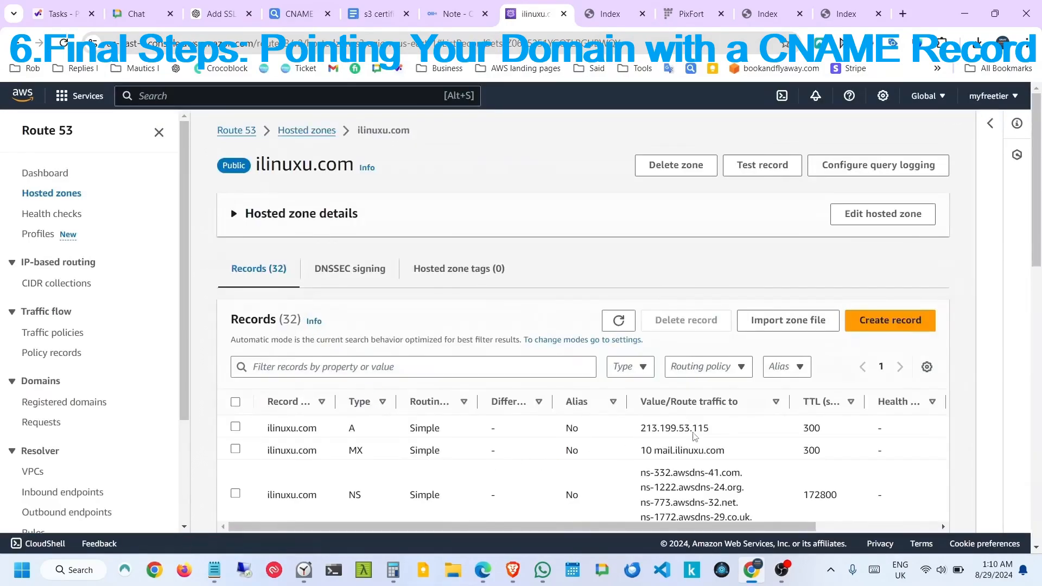
Start a new record in the zone with type CNAME and the record name mautic.
click(885, 324)
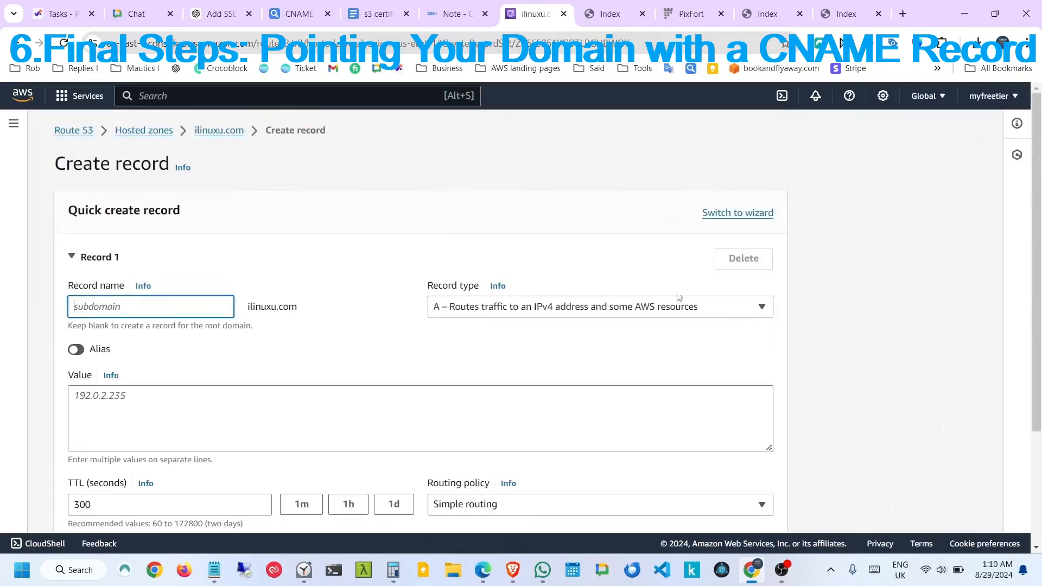
click(485, 309)
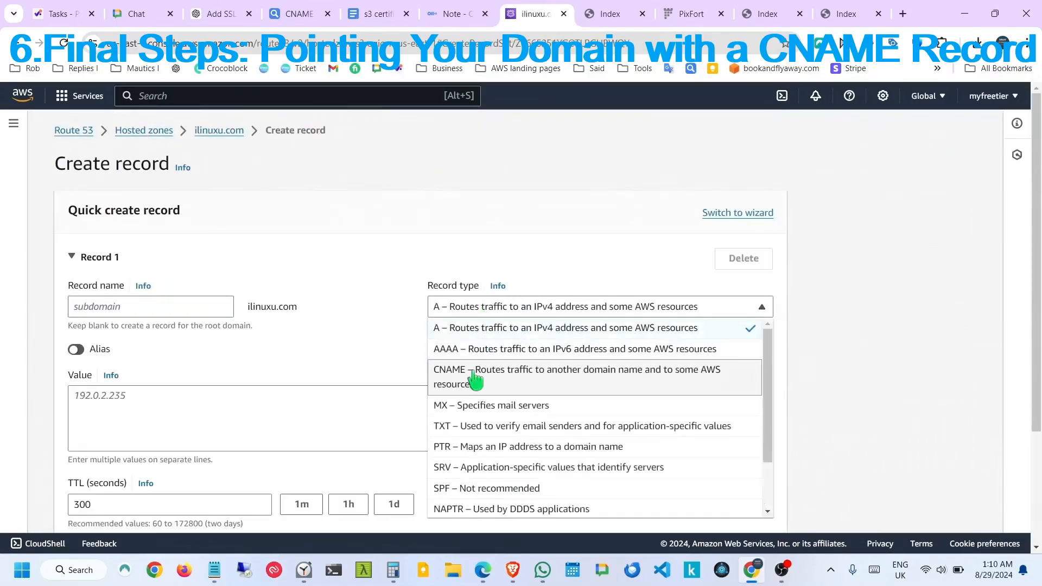
click(476, 380)
click(176, 312)
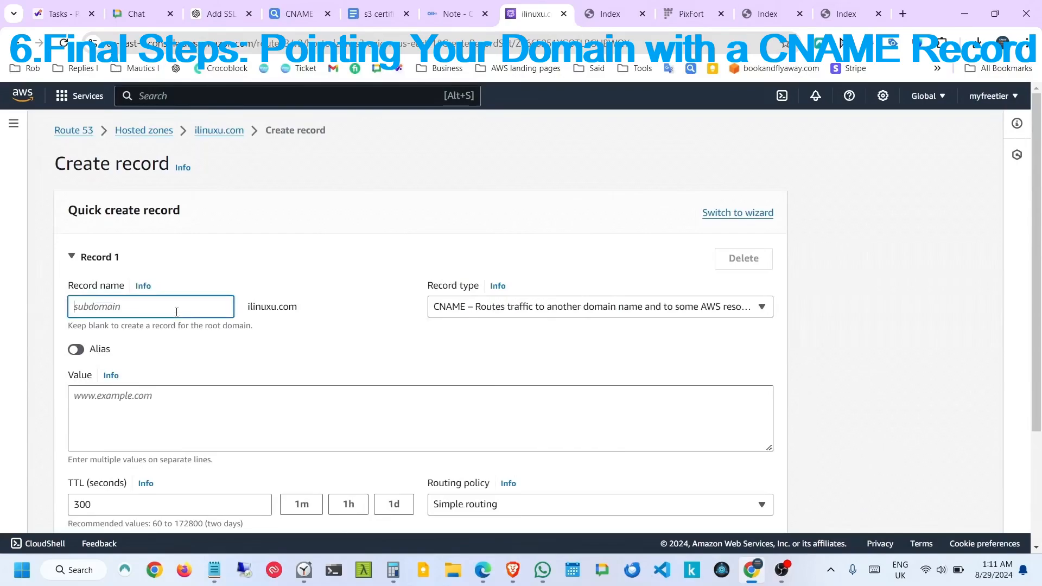
text(mautic)
click(98, 399)
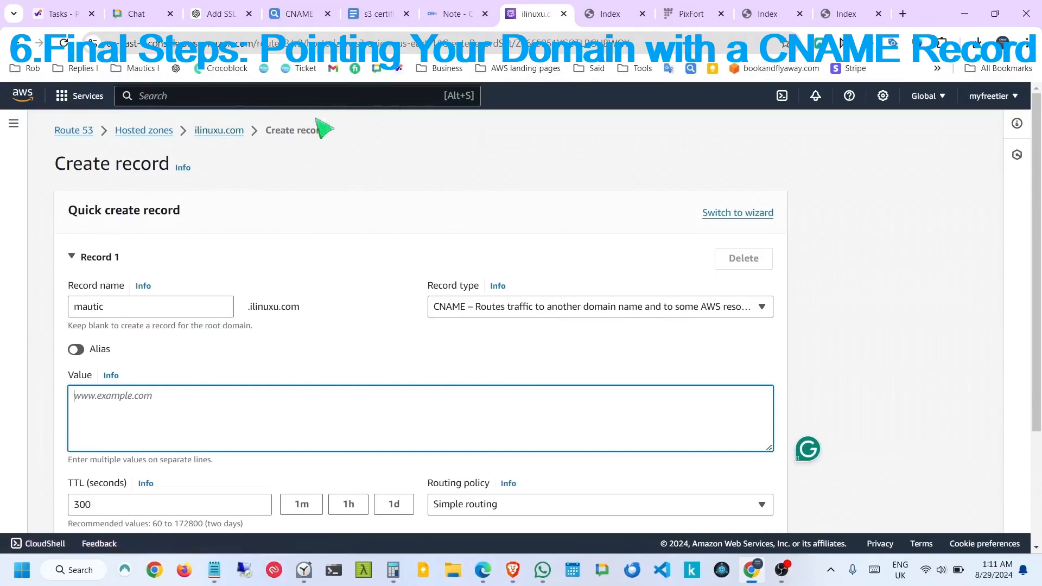
Open CloudFront in a separate browser tab by searching for clou, and copy the domain name of the mautic.ilinuxu.com distribution.
click(14, 124)
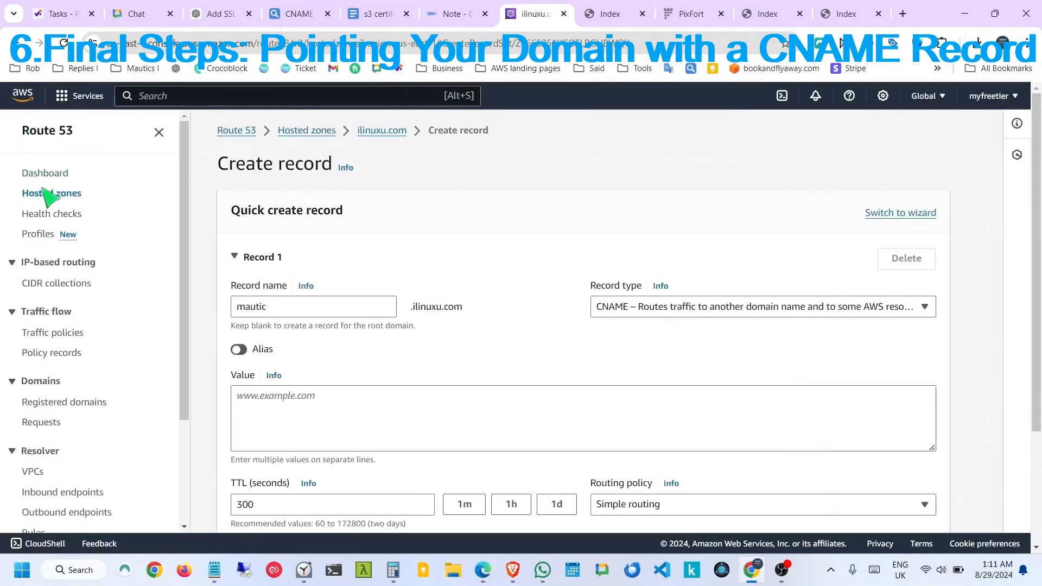
right_click(47, 200)
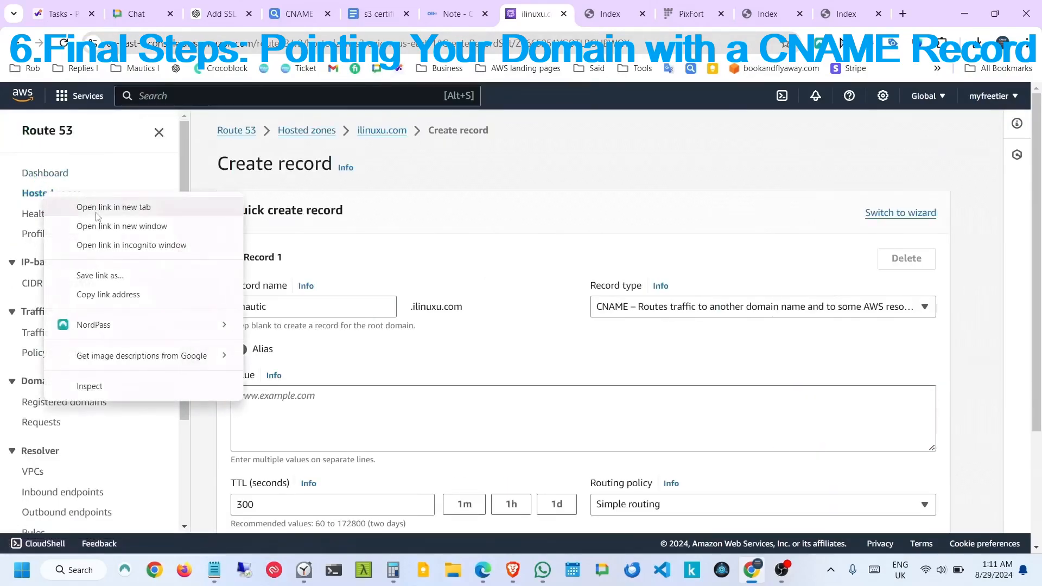
click(108, 205)
key(ctrl+Tab)
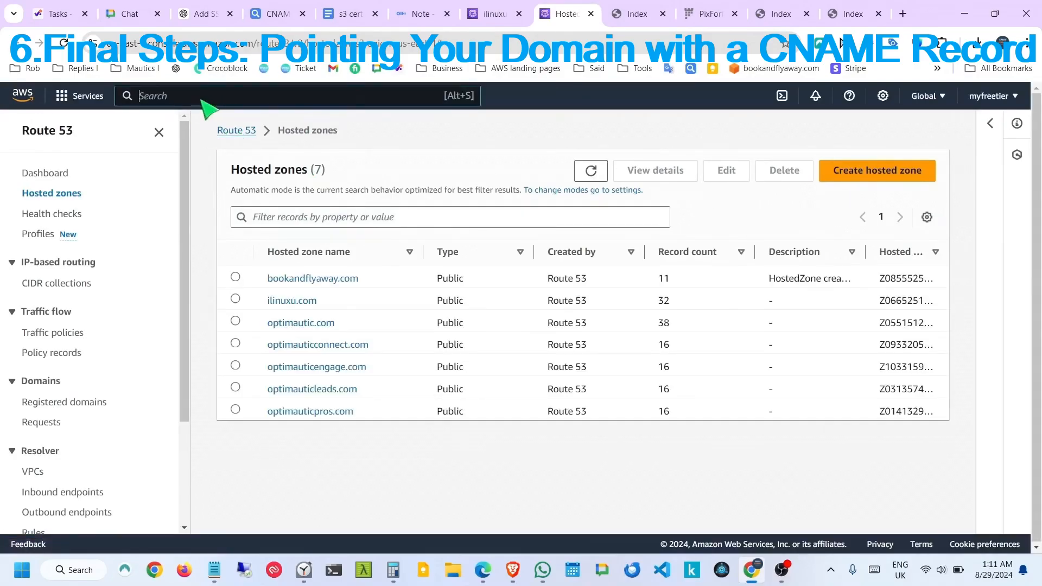
text(cl)
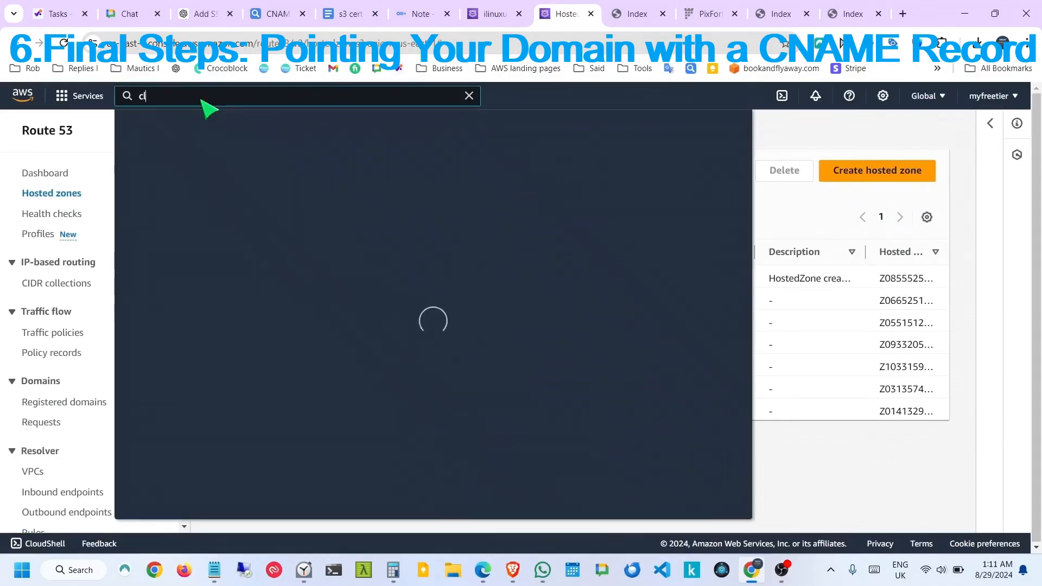
text(ou)
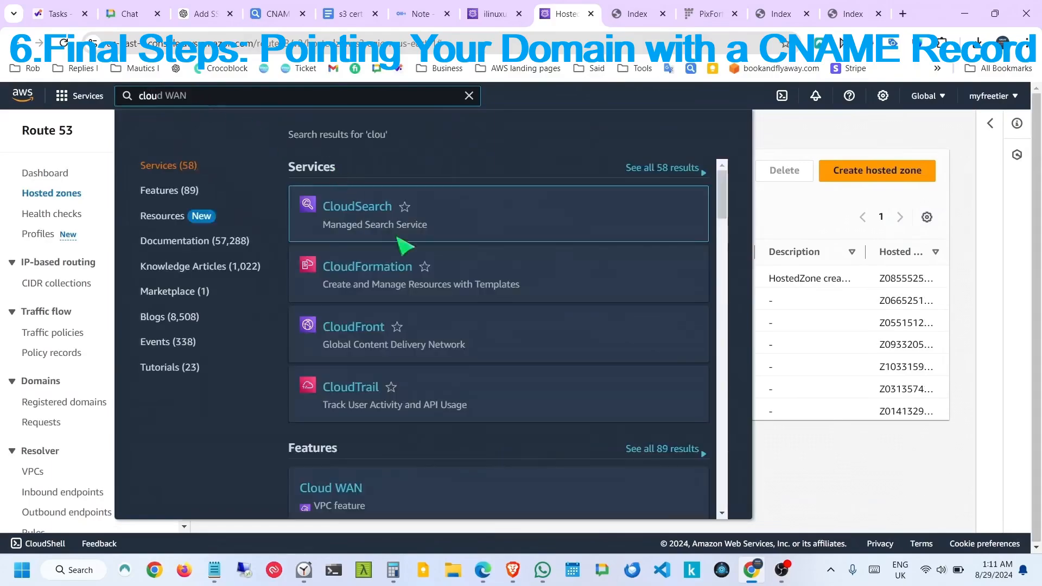
click(359, 326)
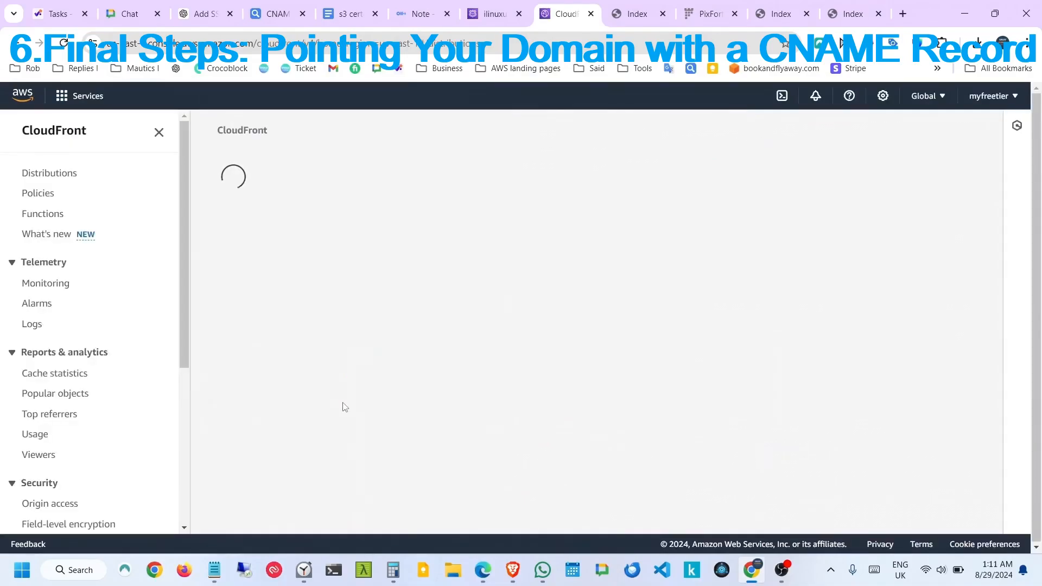
drag(608, 262, 752, 263)
key(ctrl+c)
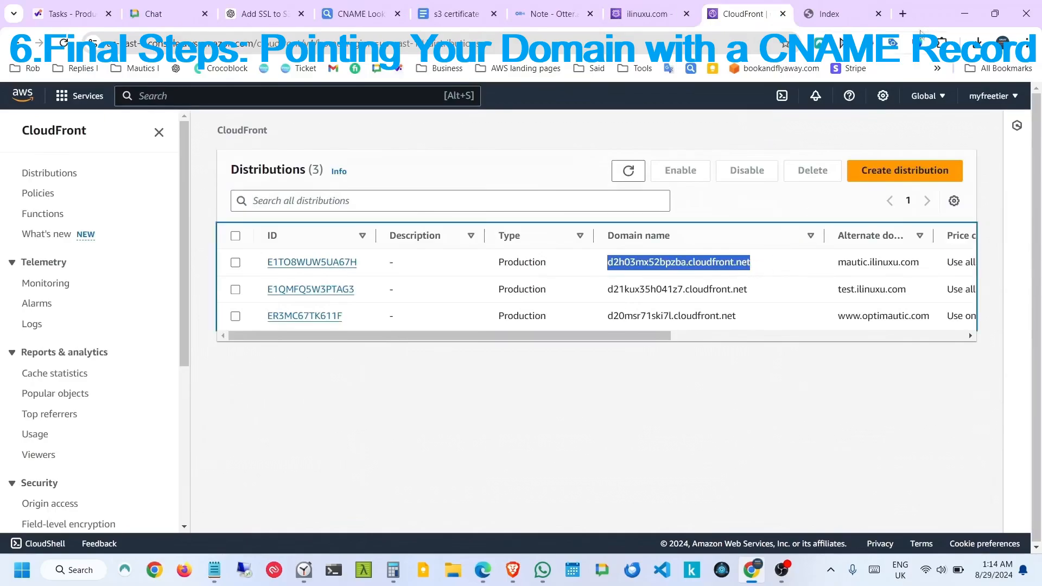
click(903, 14)
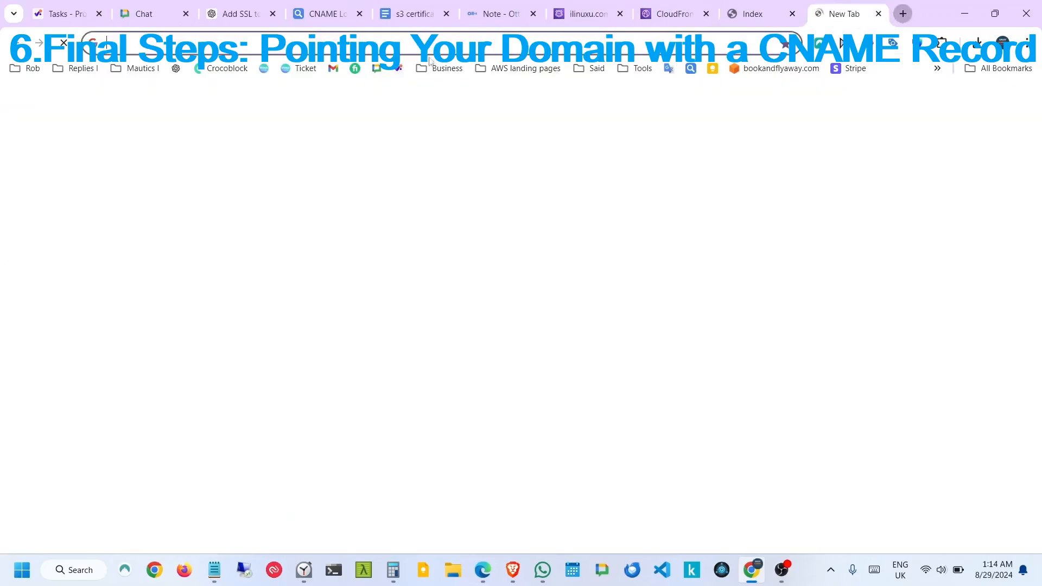
click(315, 44)
key(ctrl+v)
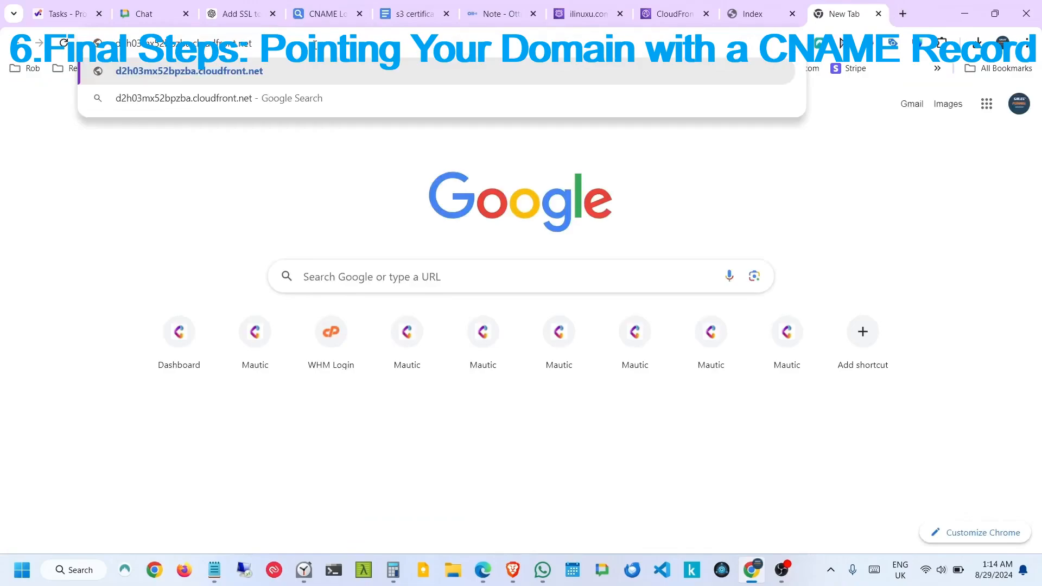
text(/pixfort)
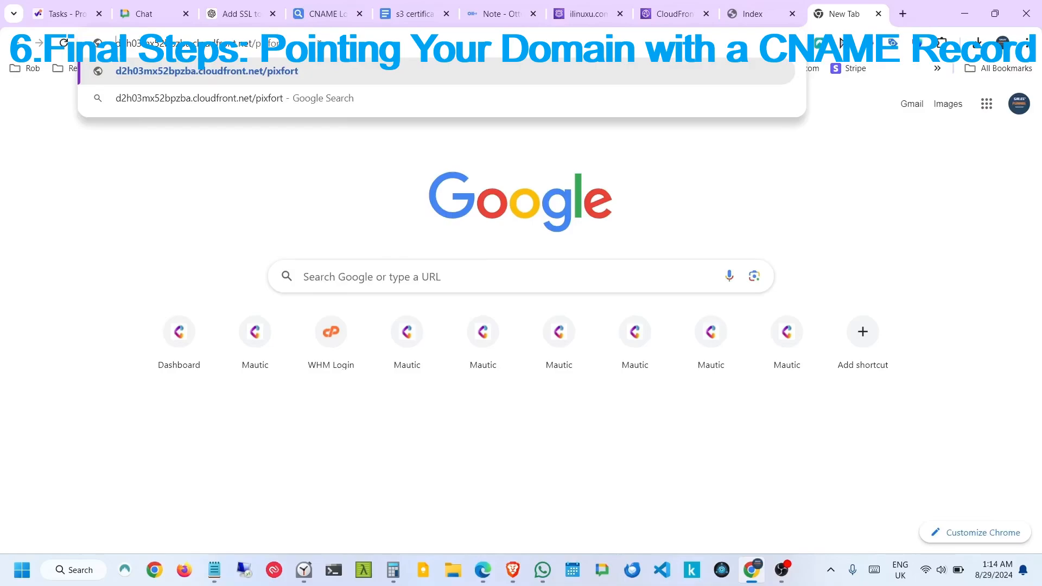
text(https)
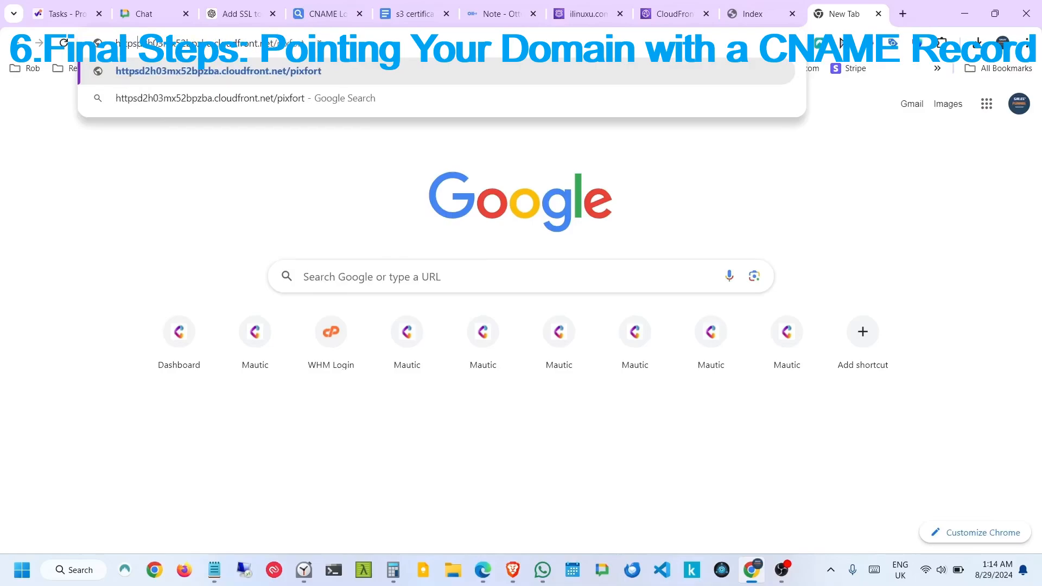
text(://)
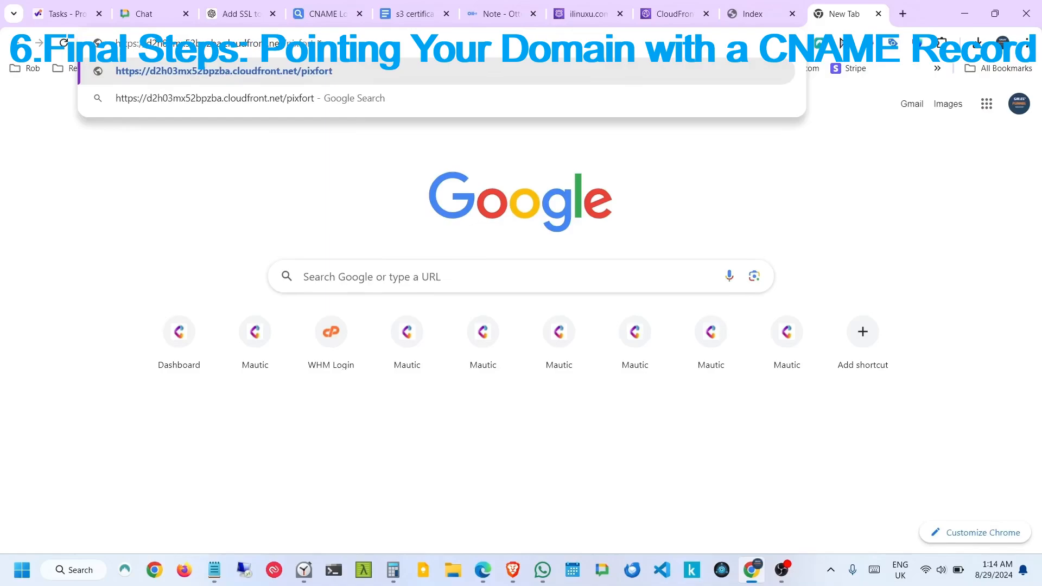
key(Return)
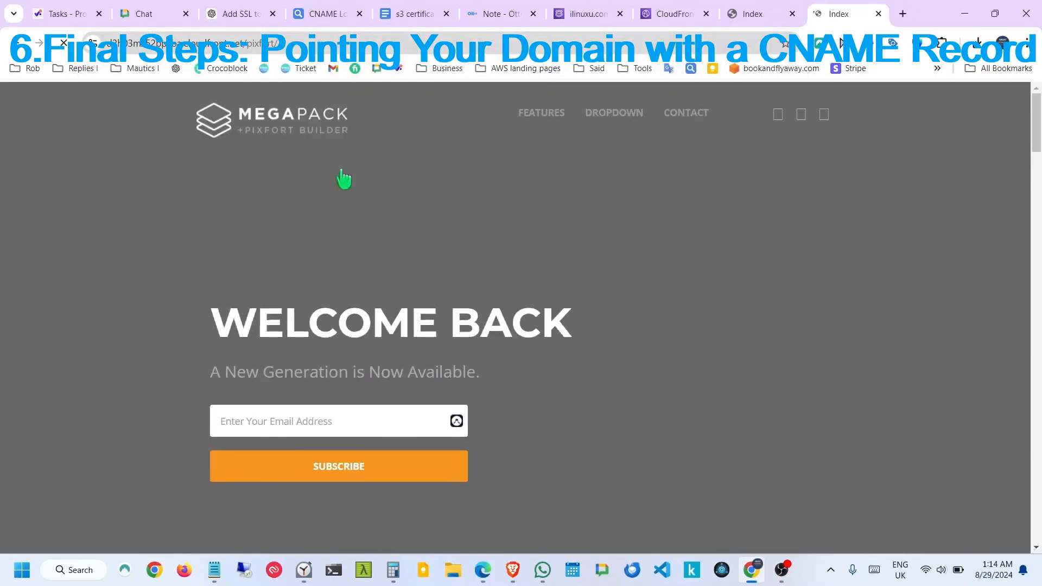
scroll(857, 331, down, 10)
scroll(857, 331, up, 2)
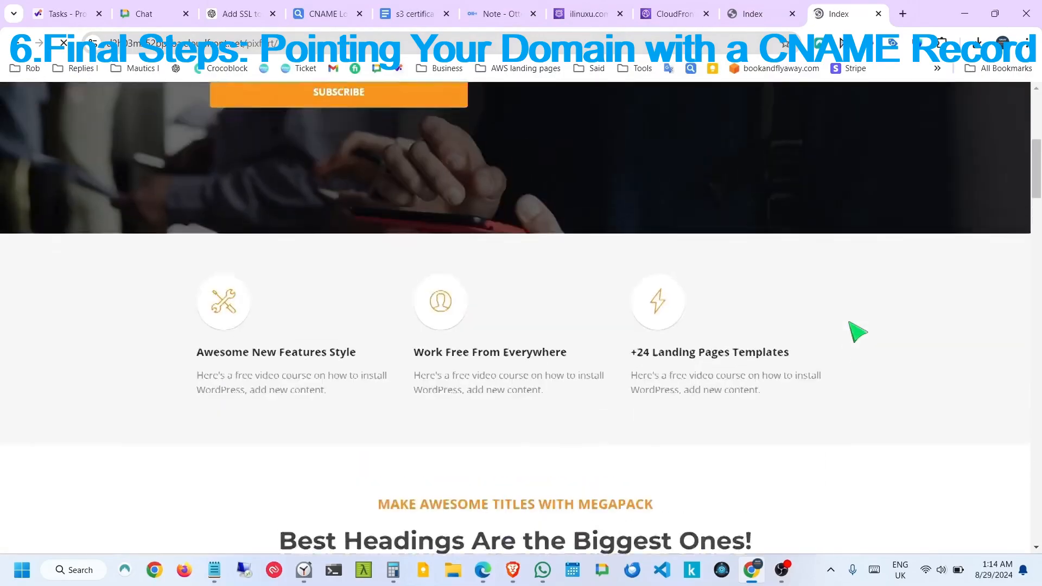
scroll(857, 331, up, 7)
Set the mautic CNAME record's value to d2h03mx52bpzba.cloudfront.net and create the record.
click(661, 12)
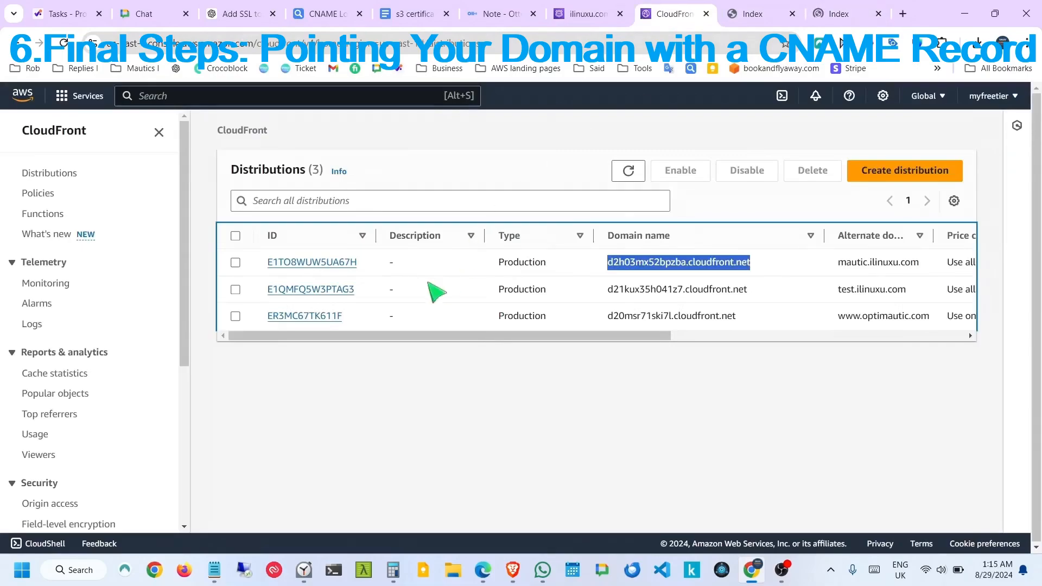
click(577, 15)
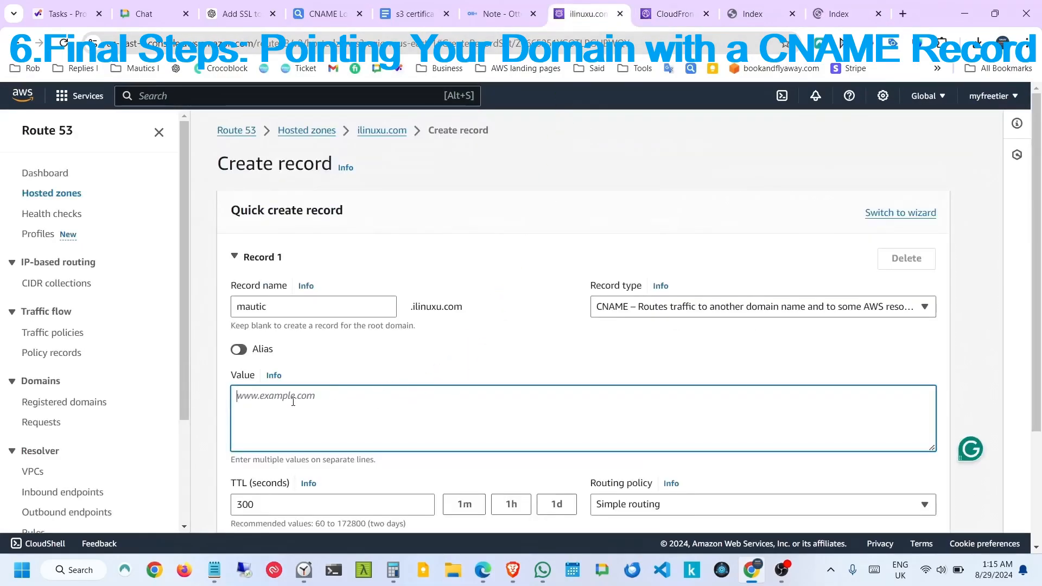
key(ctrl+v)
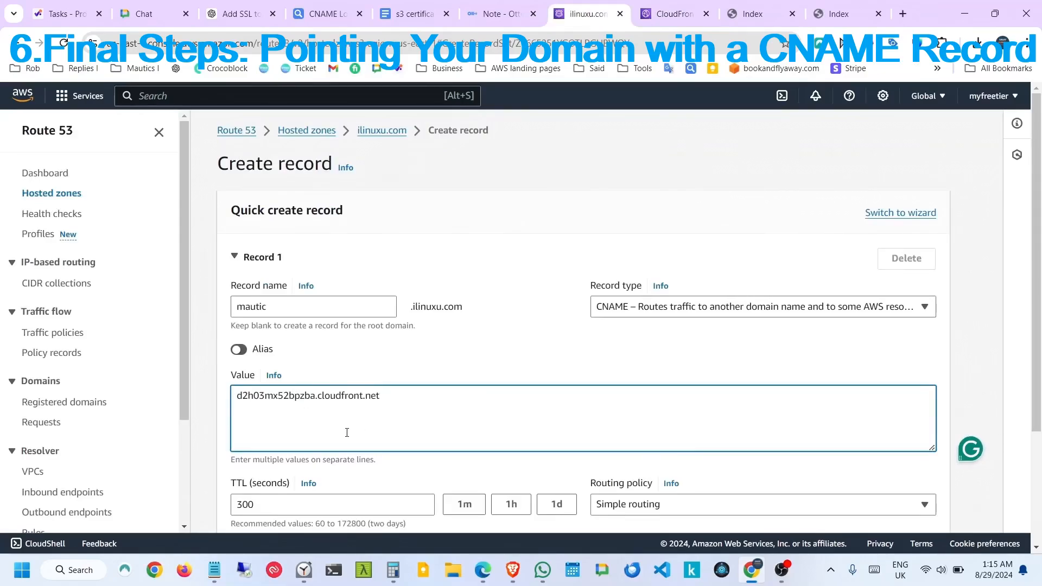
scroll(647, 388, down, 3)
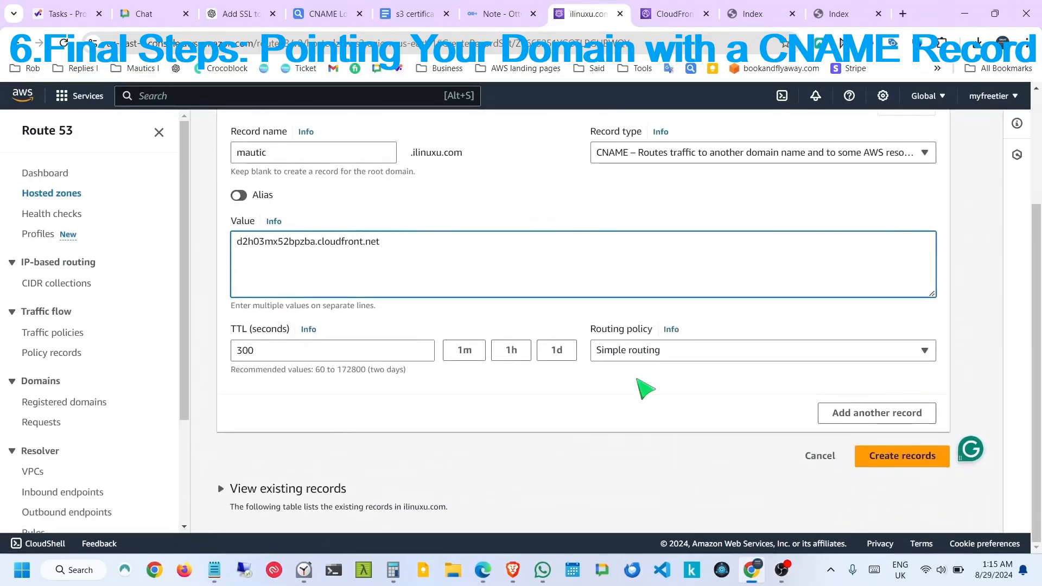
click(865, 459)
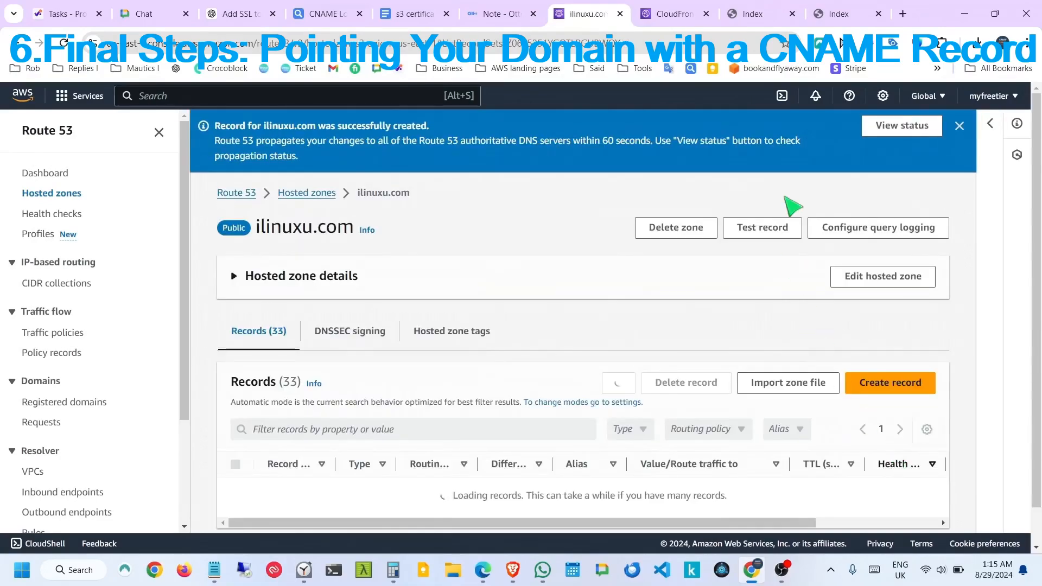
Reload the CNAME Lookup page in its browser tab and look up the CNAME record of mautic.ilinuxu.com.
click(323, 14)
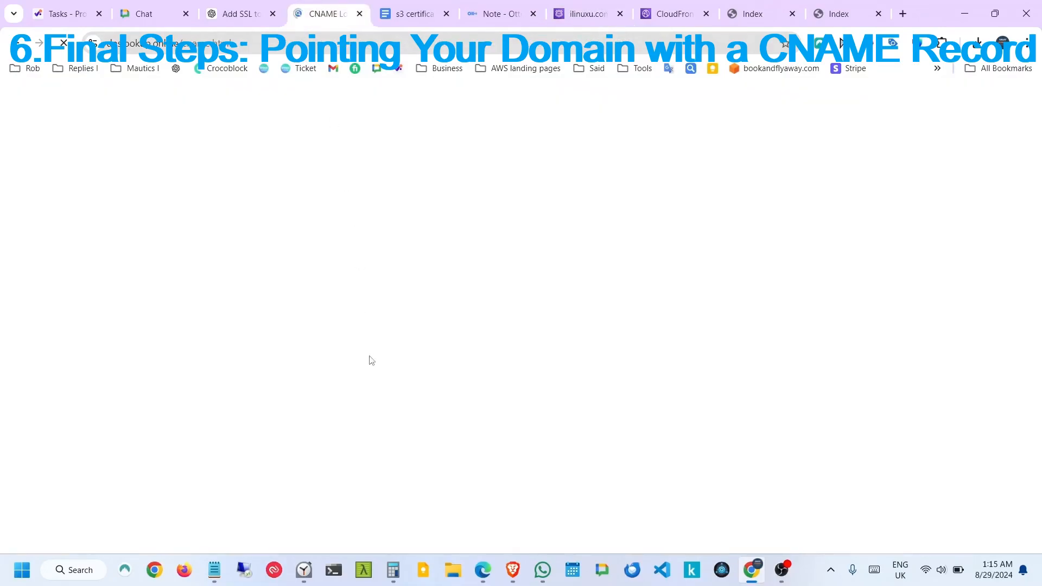
click(63, 43)
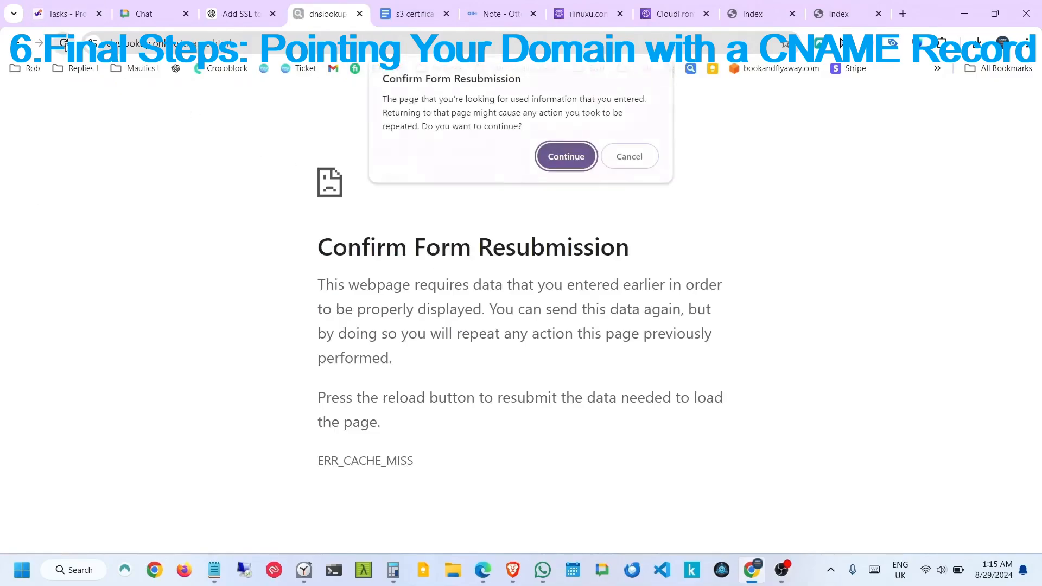
click(566, 157)
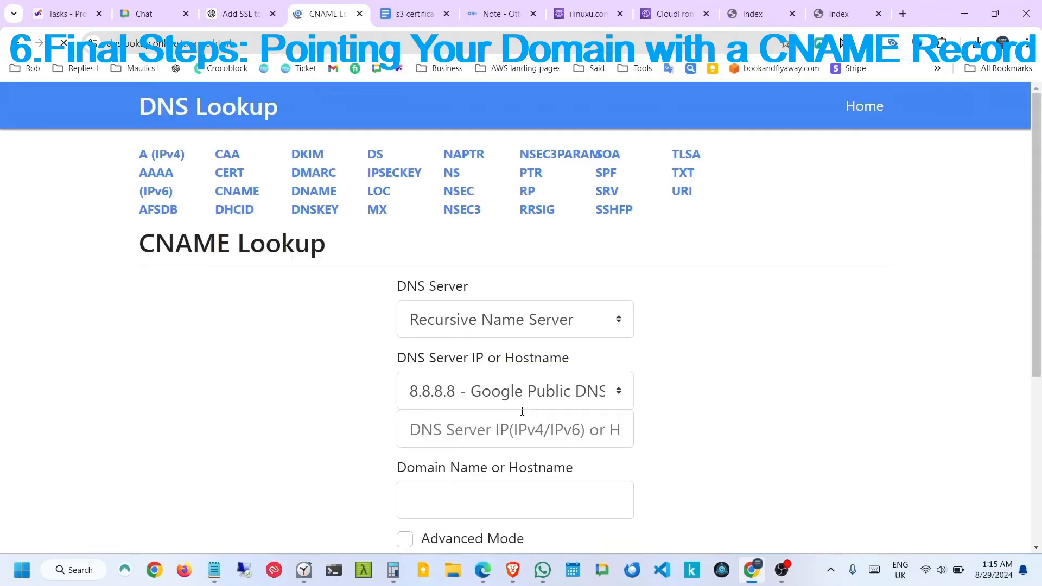
click(478, 469)
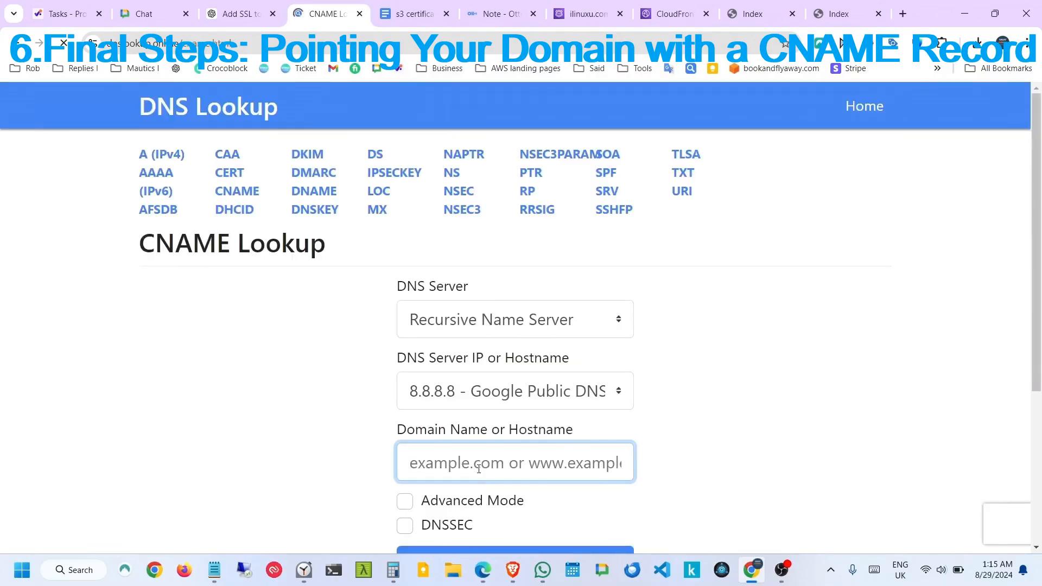
text(ma)
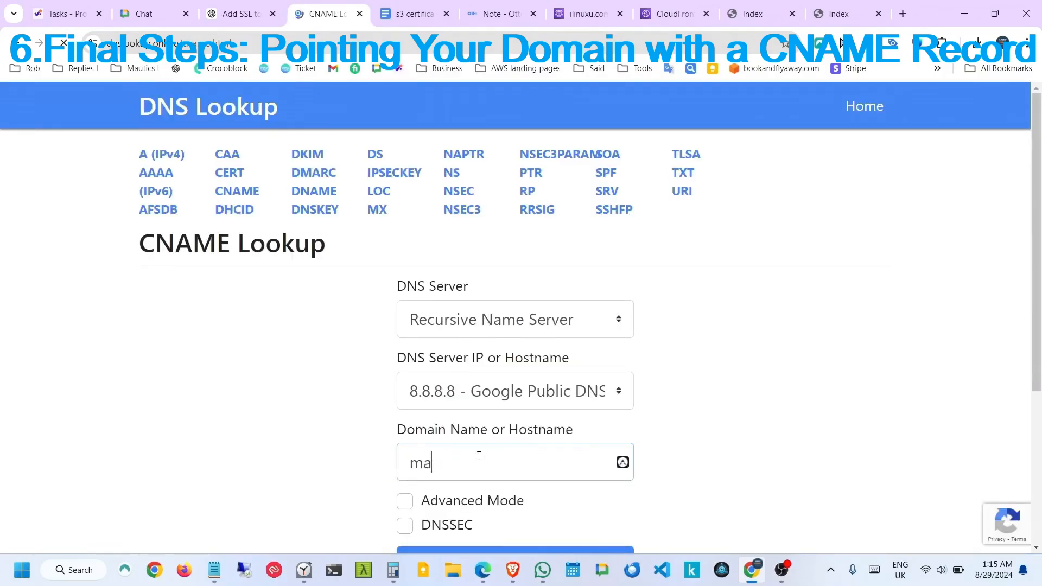
text(utic.ili)
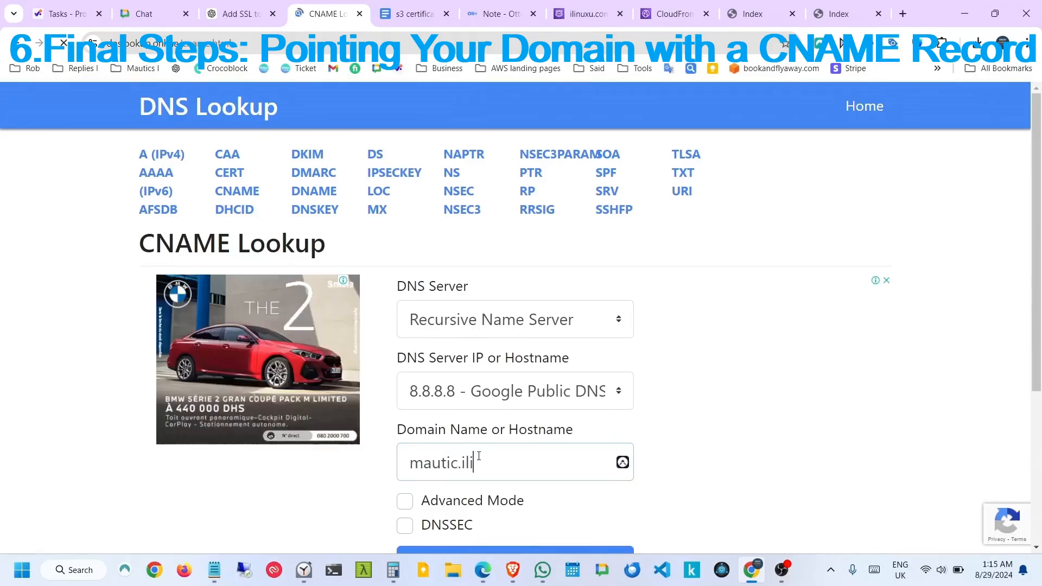
text(nuxu.com)
scroll(565, 433, down, 3)
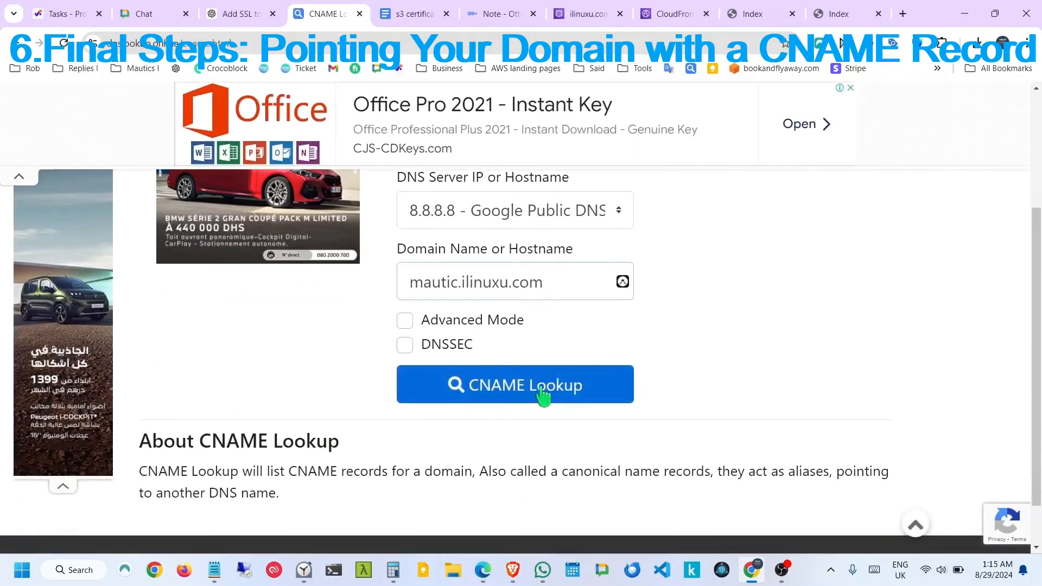
click(542, 387)
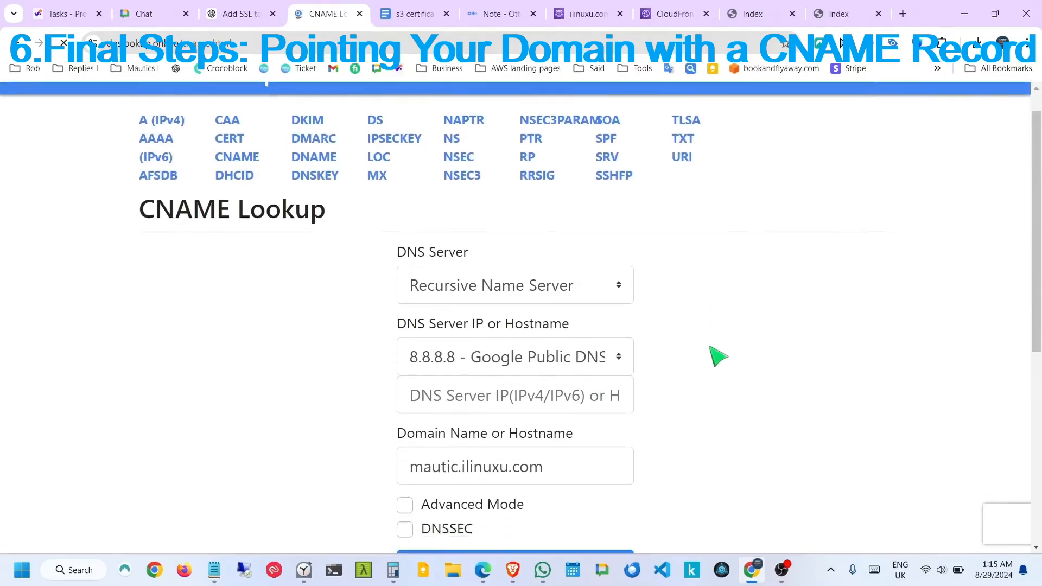
scroll(715, 356, down, 5)
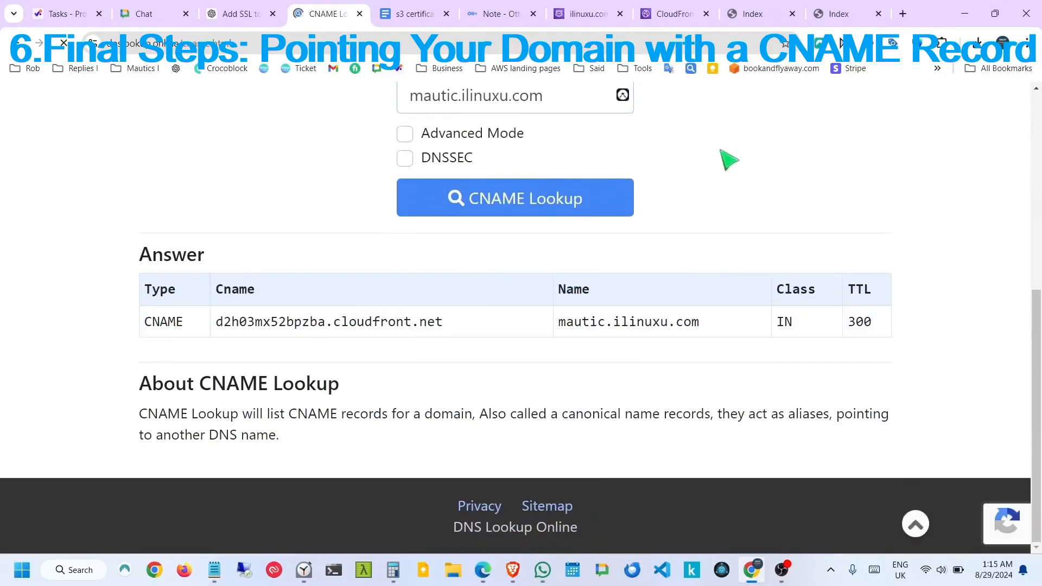
scroll(598, 179, up, 2)
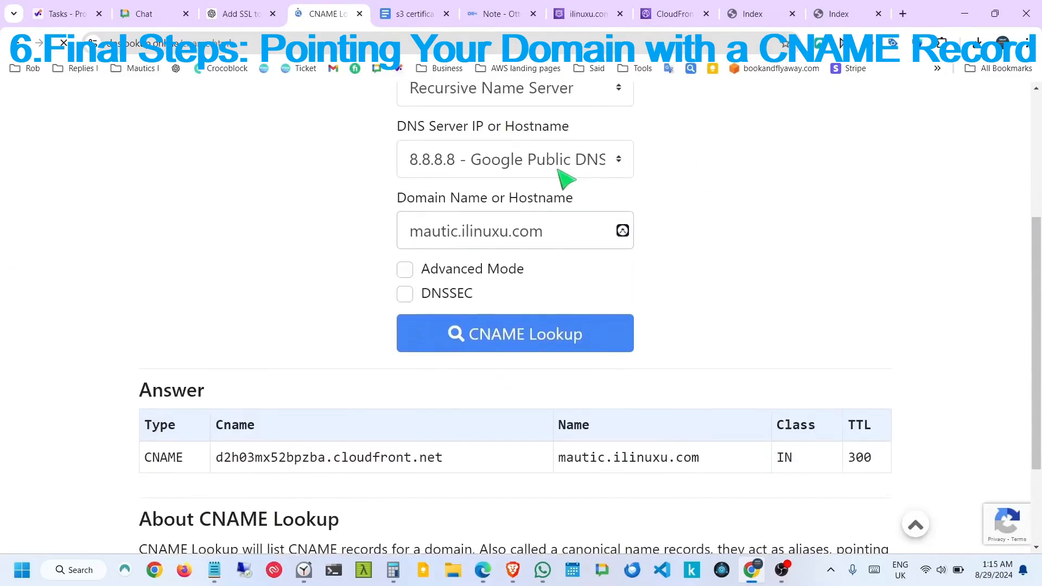
Copy the hostname mautic.ilinuxu.com from the lookup form and load it in a new browser tab.
triple_click(577, 232)
key(ctrl+c)
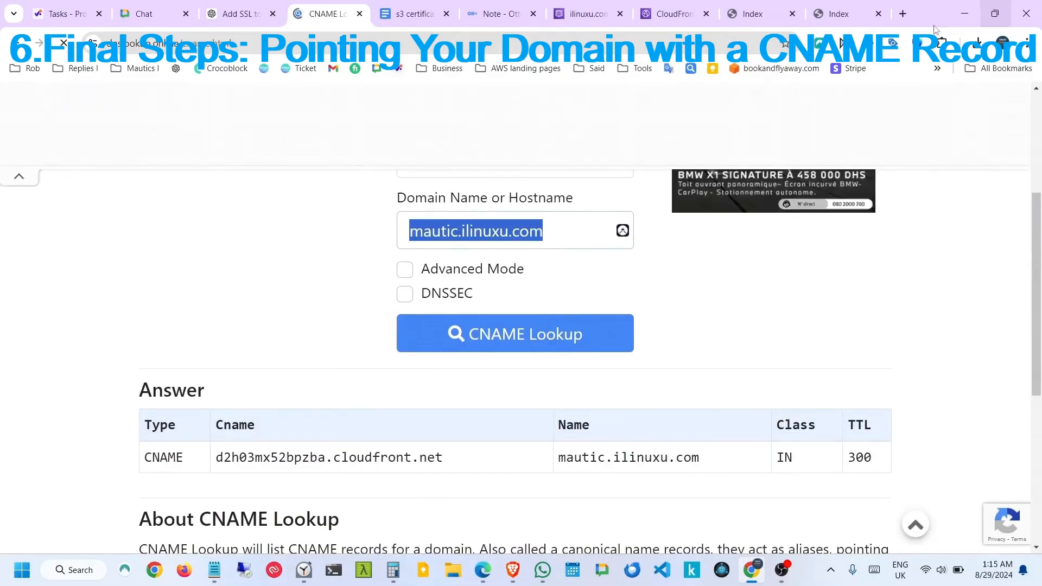
key(ctrl+t)
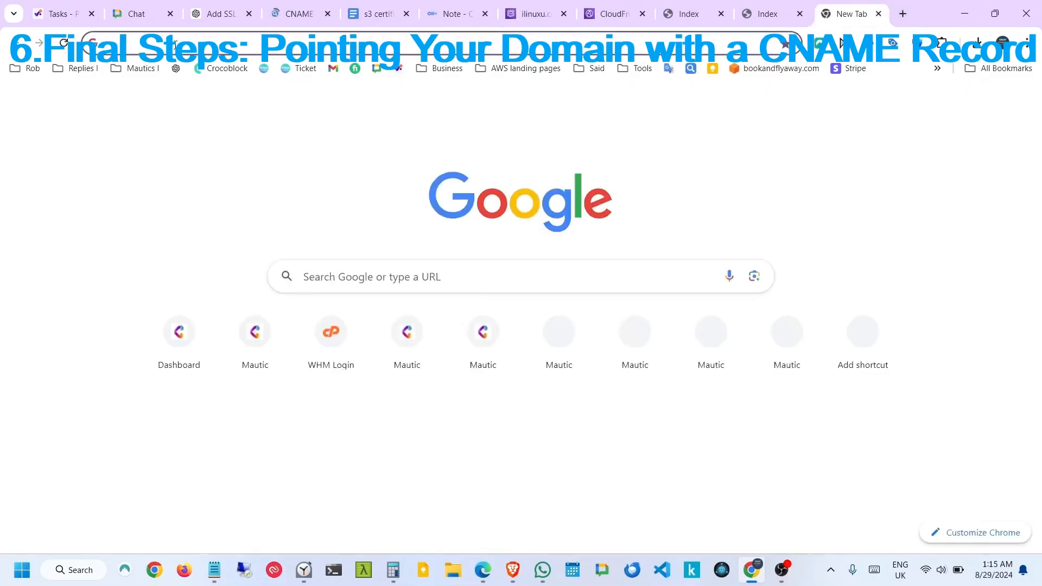
click(175, 42)
key(ctrl+v)
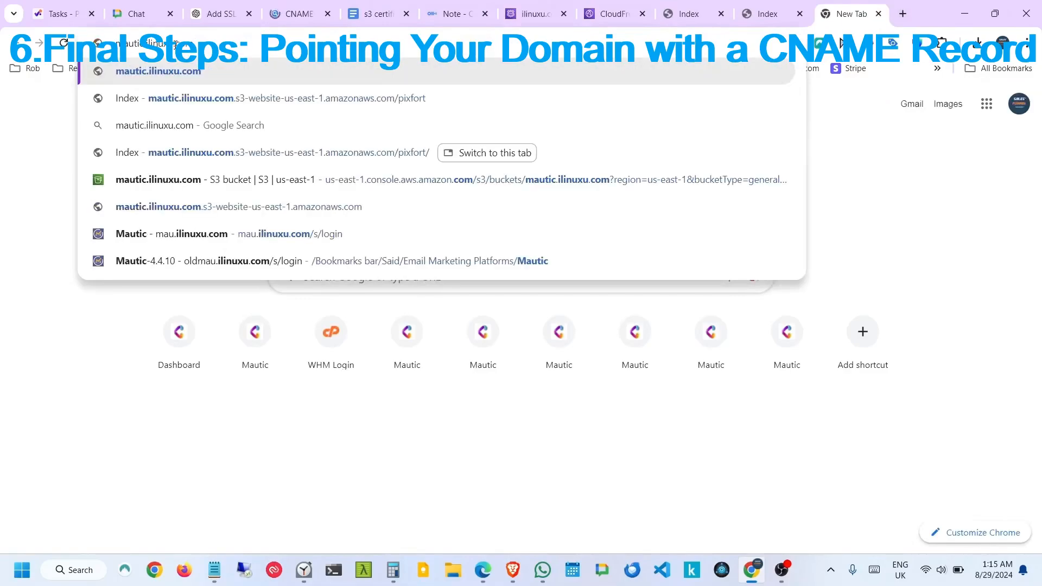
key(Return)
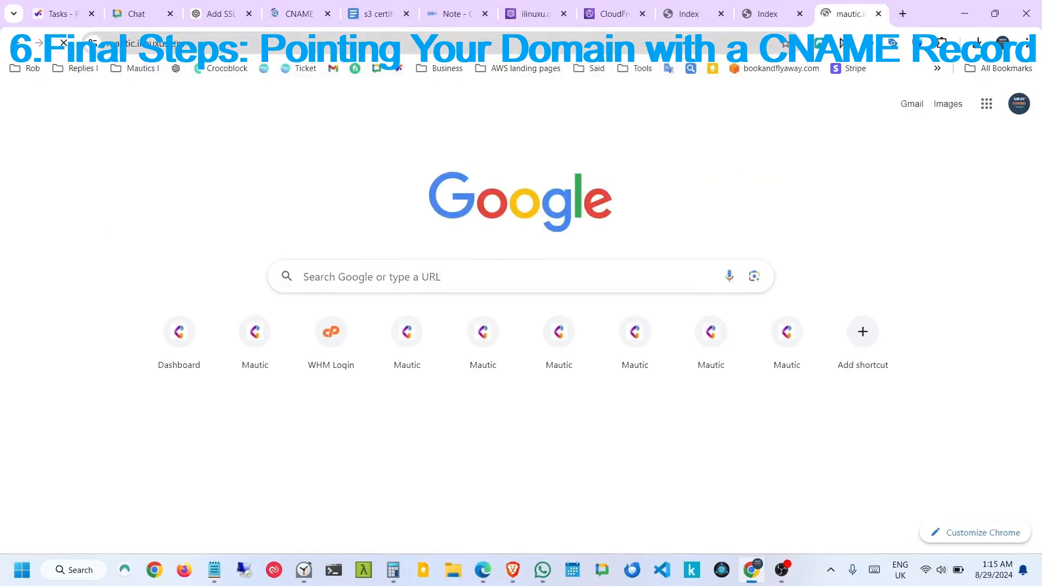
click(217, 43)
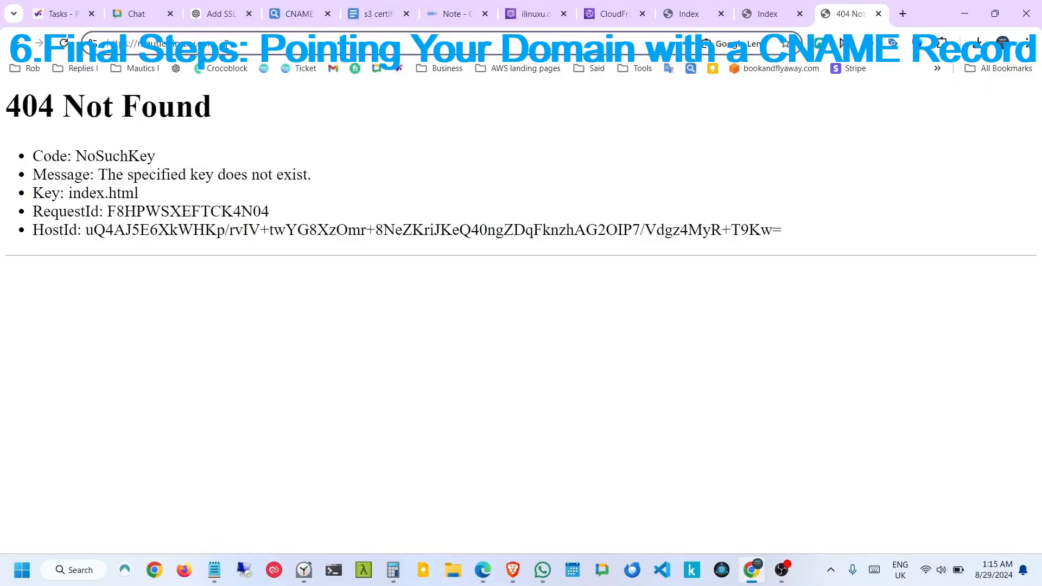
click(226, 44)
text(p)
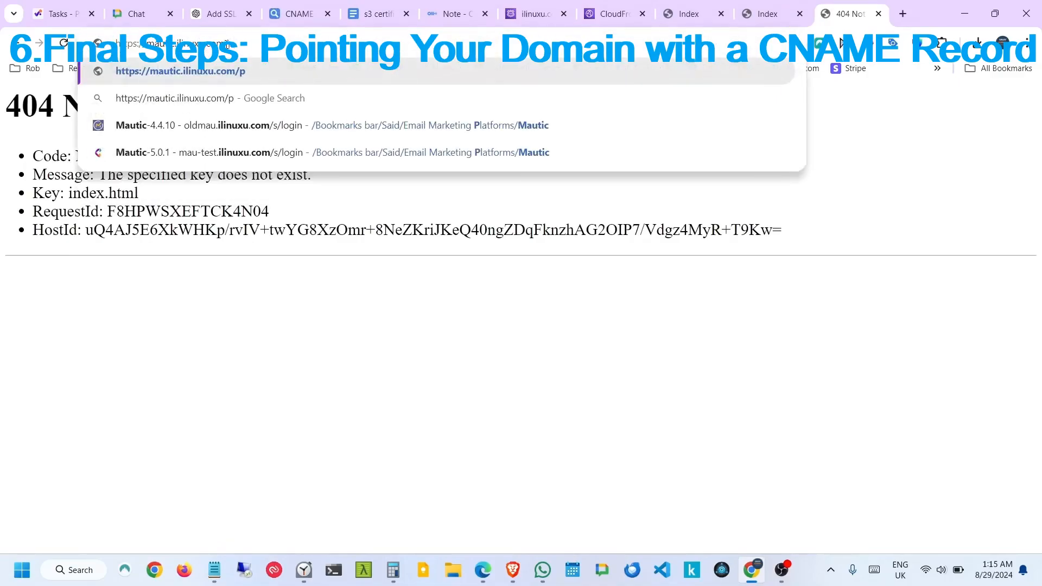
text(ic)
key(BackSpace)
text(xfot)
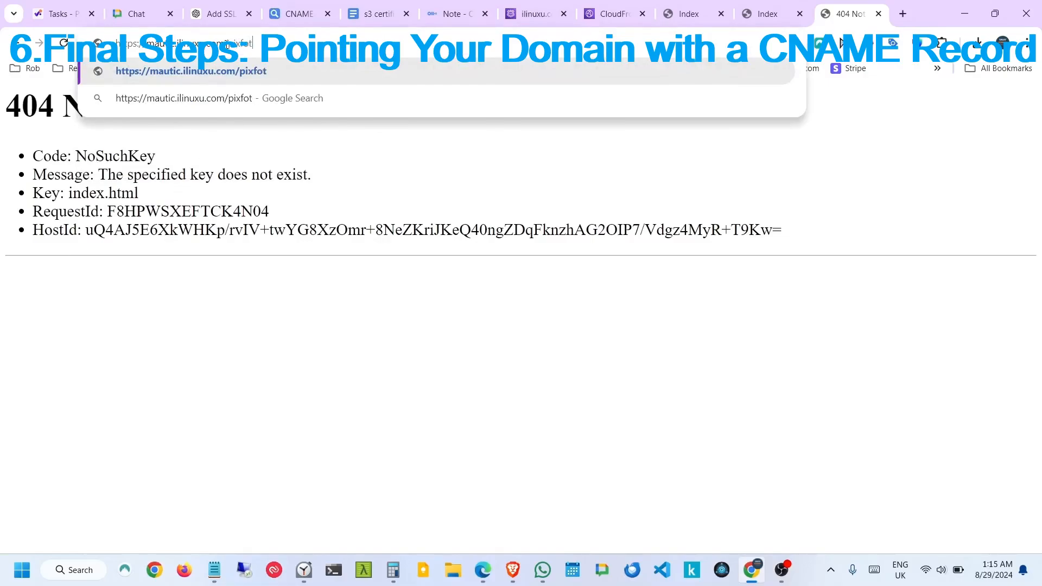
key(BackSpace)
text(rt)
key(Return)
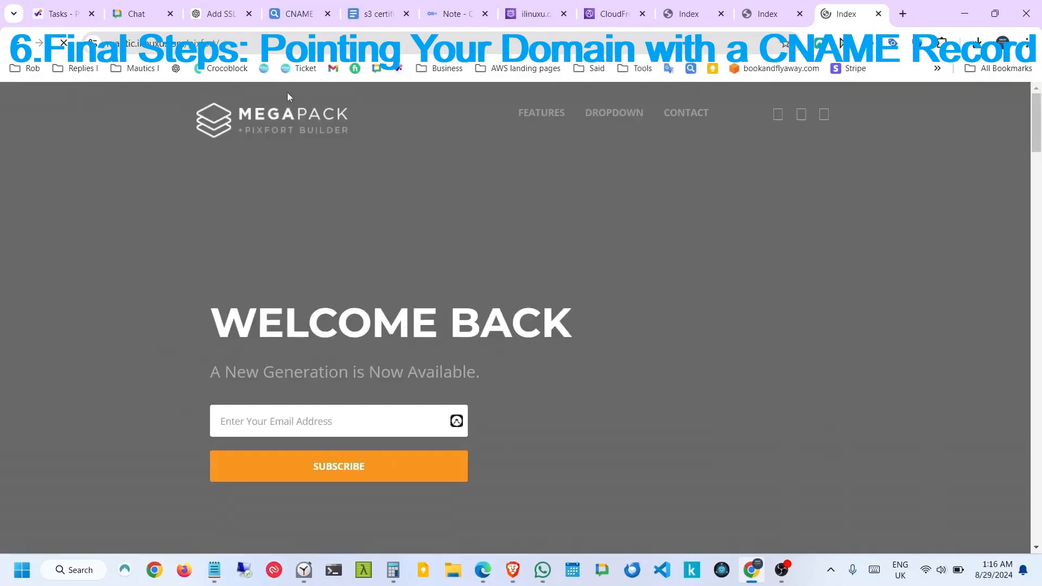
scroll(356, 180, down, 8)
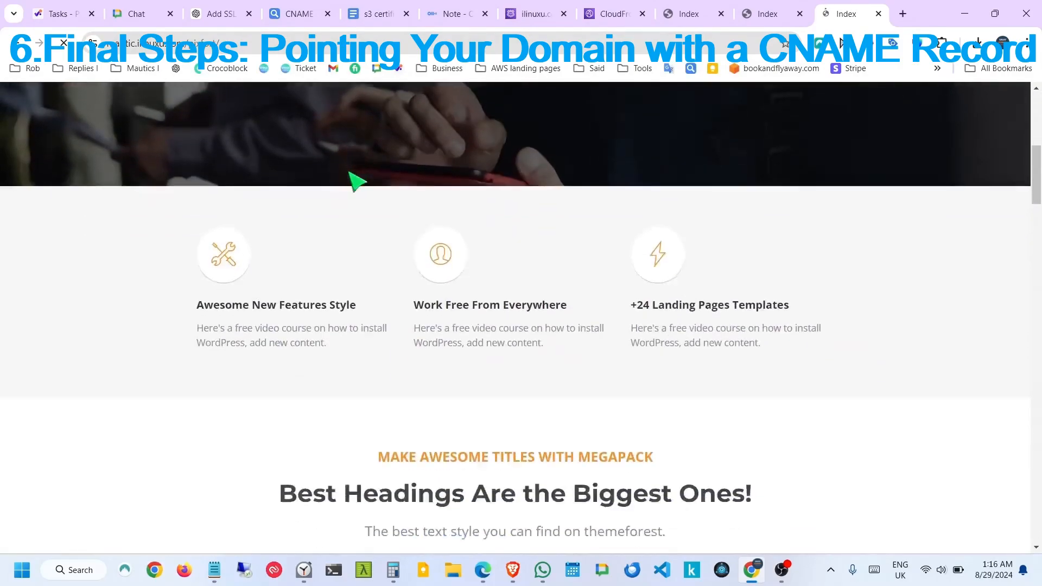
scroll(357, 181, down, 15)
scroll(357, 181, up, 3)
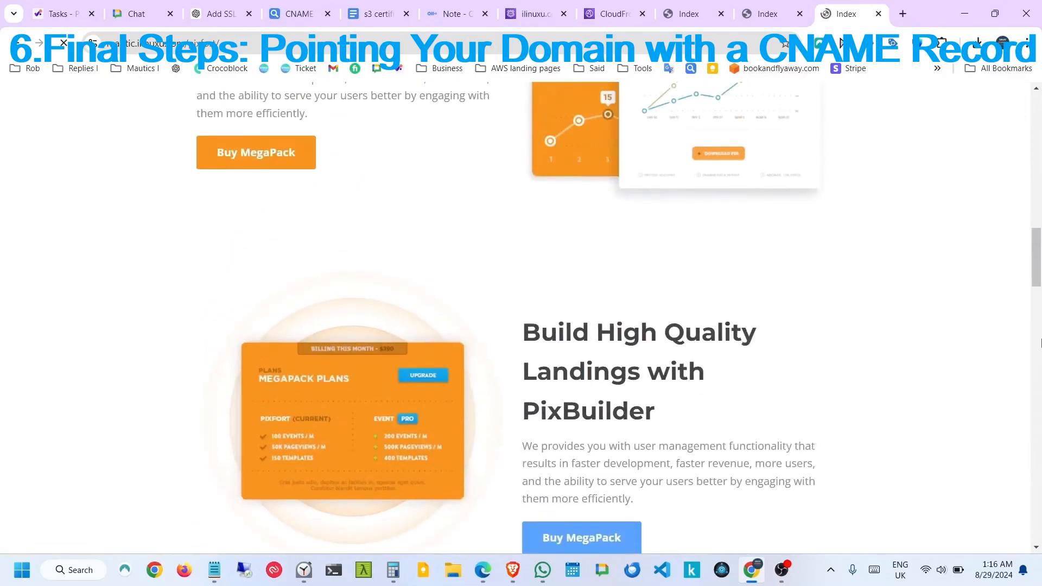
drag(1039, 277, 1040, 108)
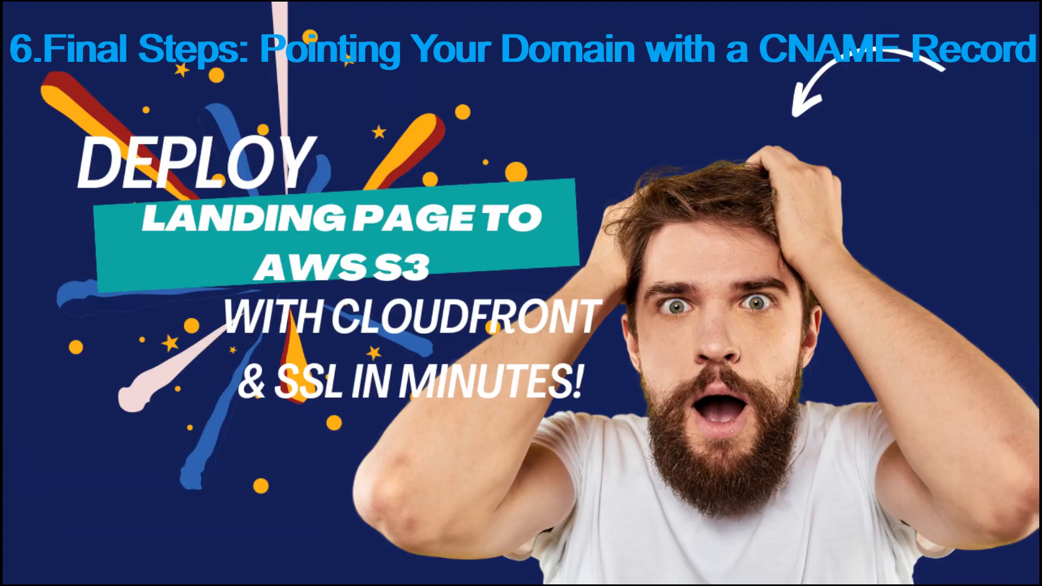